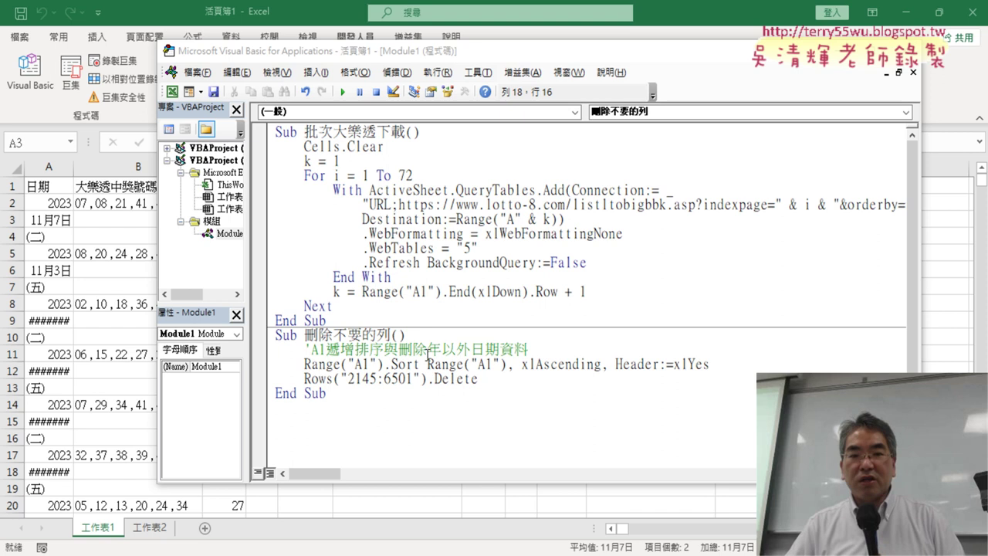
Step: Highlight the Sort line and the 2145 start row in the macro, then return to the lottery draws on 工作表1
{"action": "left_click_drag", "start_coordinate": [306, 366], "coordinate": [722, 368]}
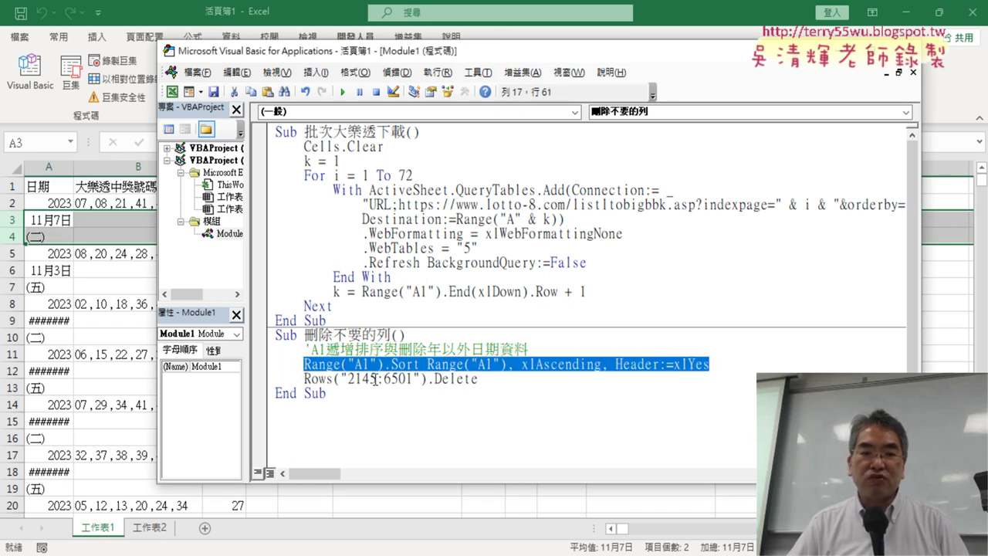
{"action": "left_click_drag", "start_coordinate": [375, 379], "coordinate": [348, 384]}
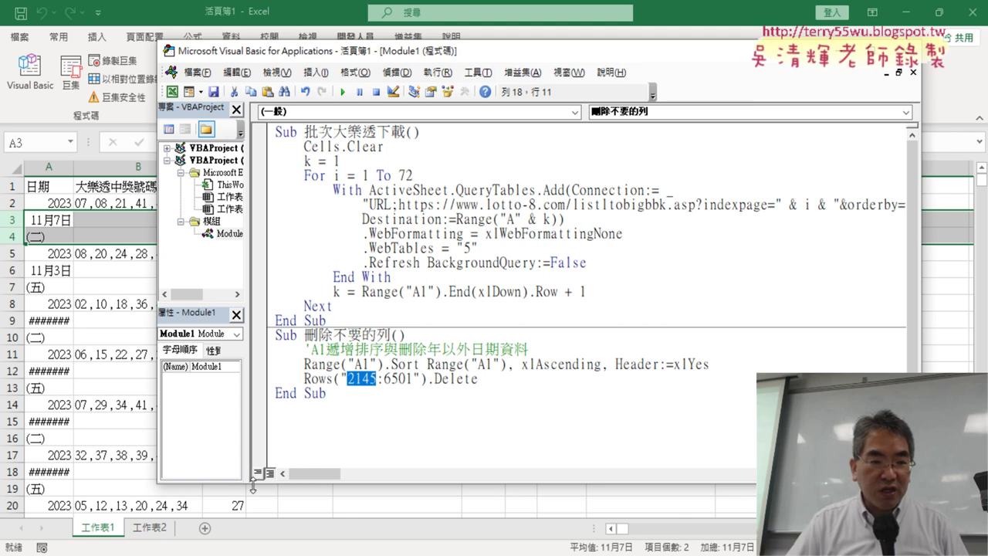
{"action": "left_click", "coordinate": [114, 531]}
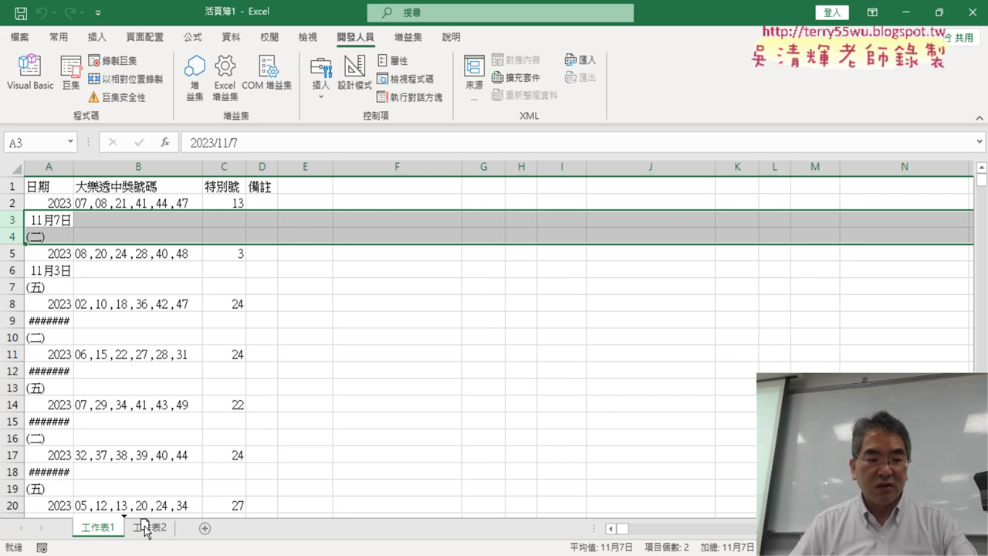
Step: Duplicate 工作表1 as 工作表1 (2) and reopen the VBA editor on Module1
{"action": "left_click_drag", "start_coordinate": [144, 531], "coordinate": [141, 531]}
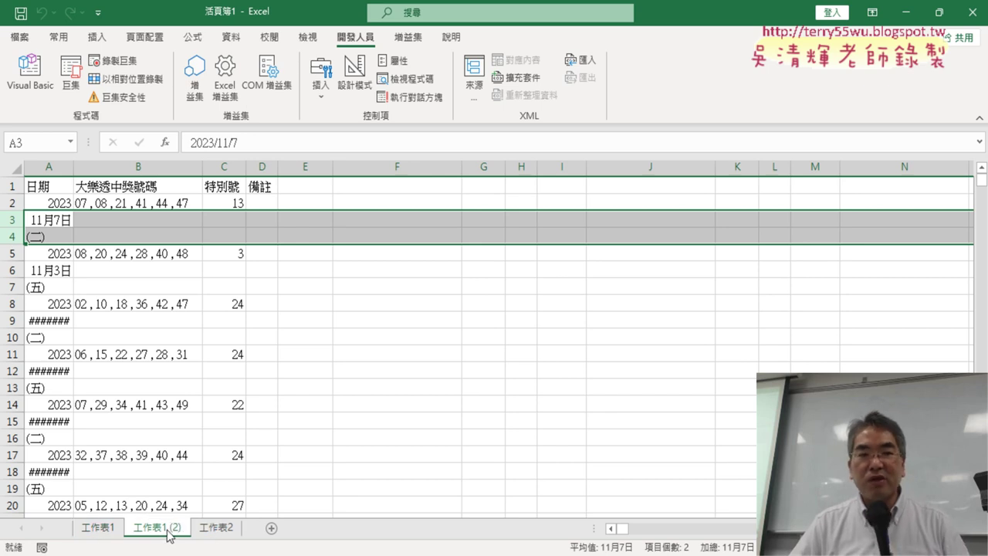
{"action": "left_click", "coordinate": [35, 76]}
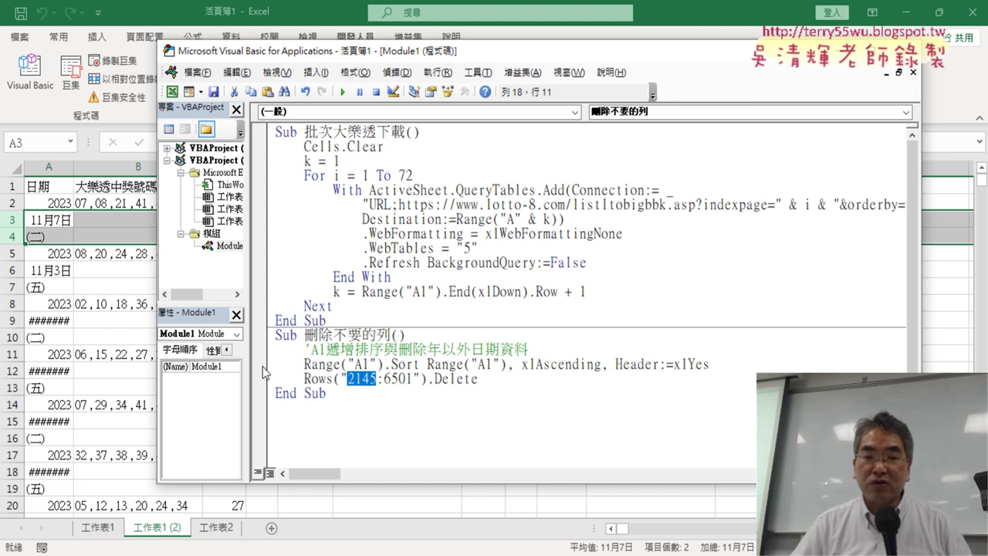
Step: Break on the Range("A1").Sort line and step past it so 工作表1 (2) is sorted from 2004
{"action": "left_click", "coordinate": [259, 364]}
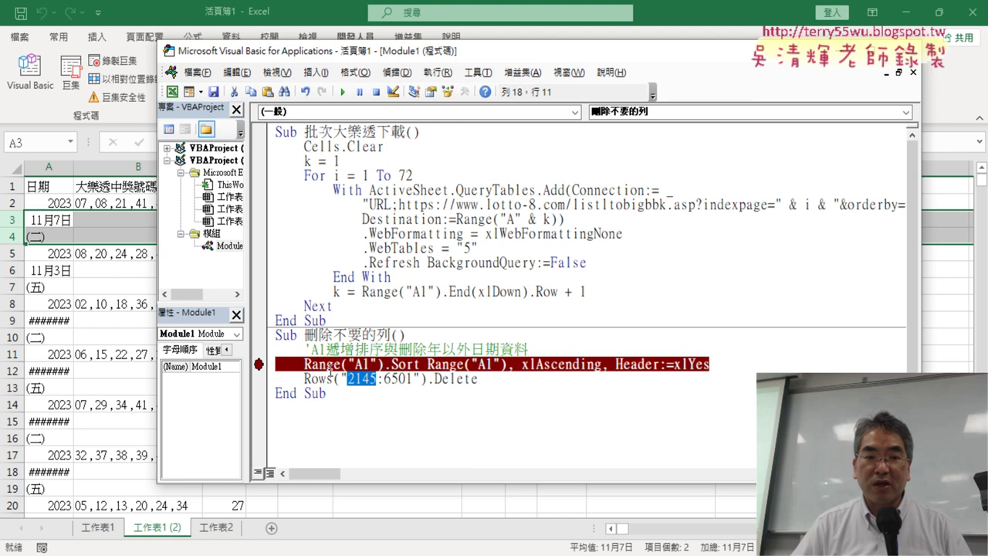
{"action": "left_click", "coordinate": [342, 92]}
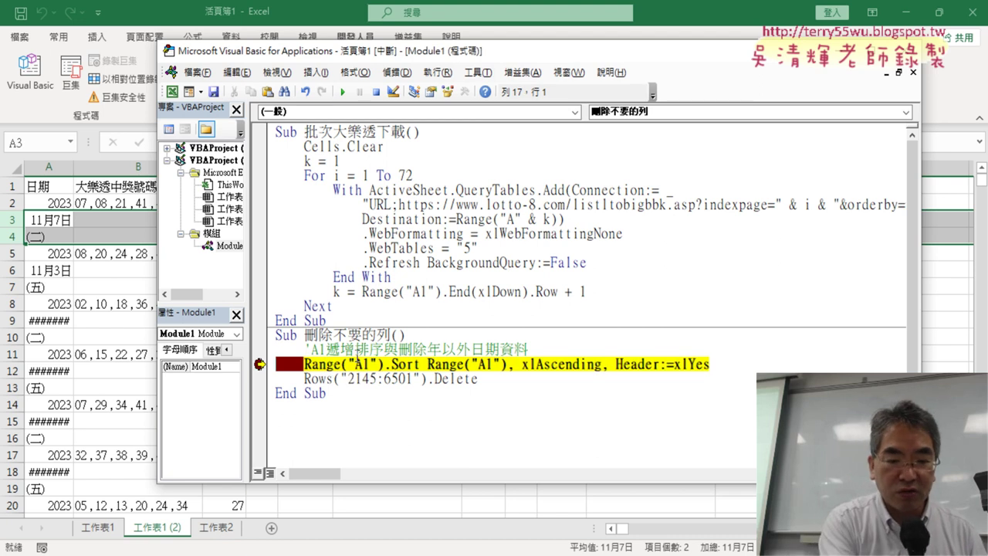
{"action": "key", "text": "F8"}
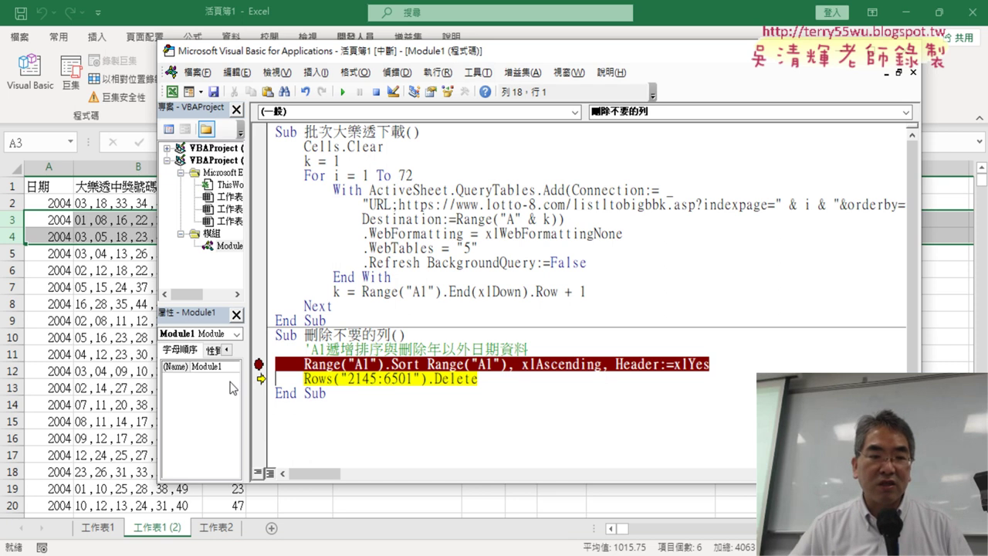
{"action": "left_click", "coordinate": [123, 387]}
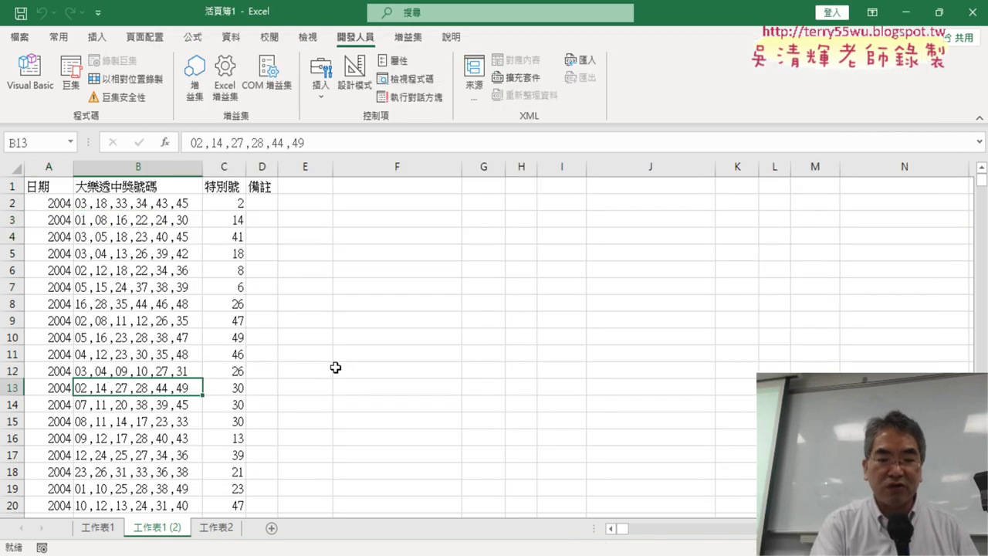
Step: Check that column B ends at row 2144 while column A runs on to row 6501
{"action": "left_click", "coordinate": [155, 187]}
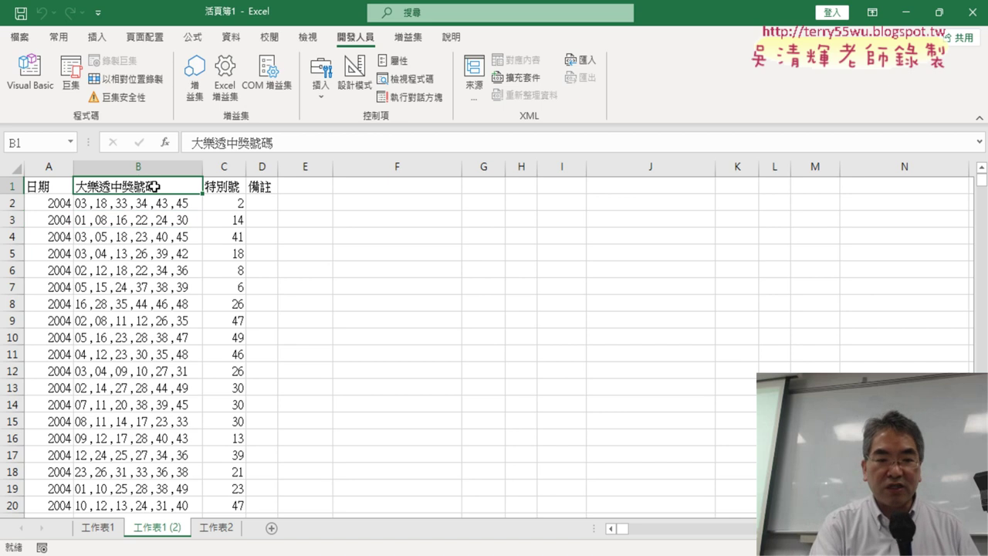
{"action": "key", "text": "ctrl+Down"}
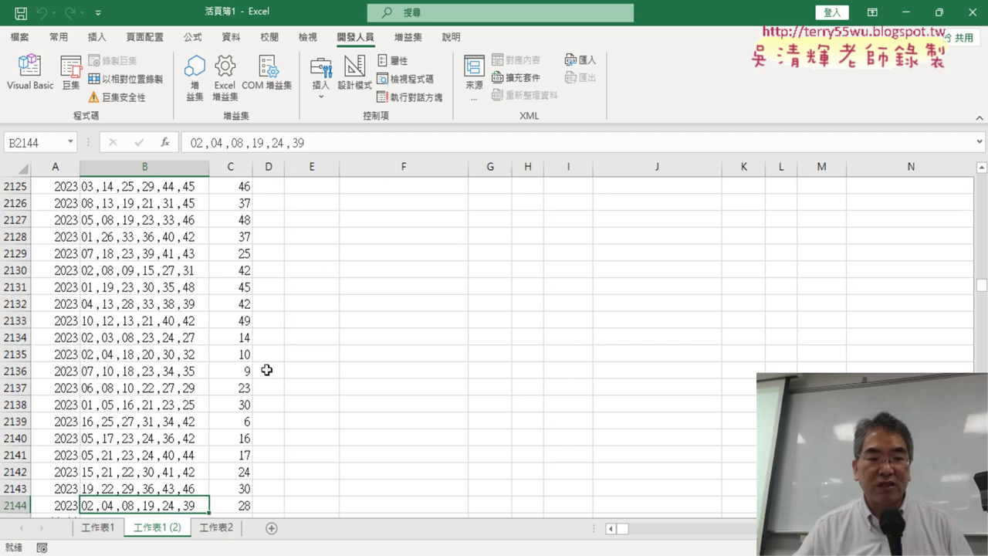
{"action": "scroll", "coordinate": [267, 370], "scroll_direction": "down", "scroll_amount": 2}
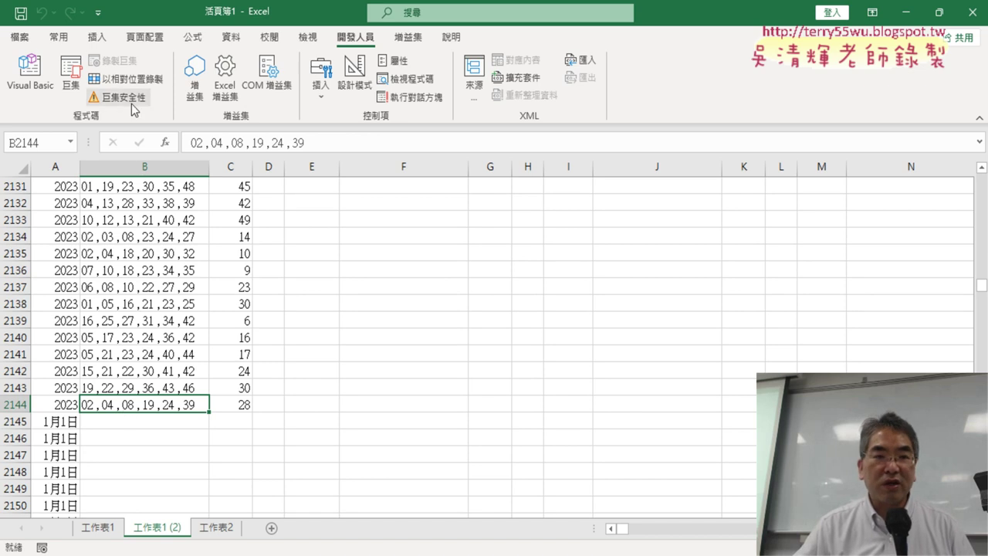
{"action": "left_click", "coordinate": [30, 73]}
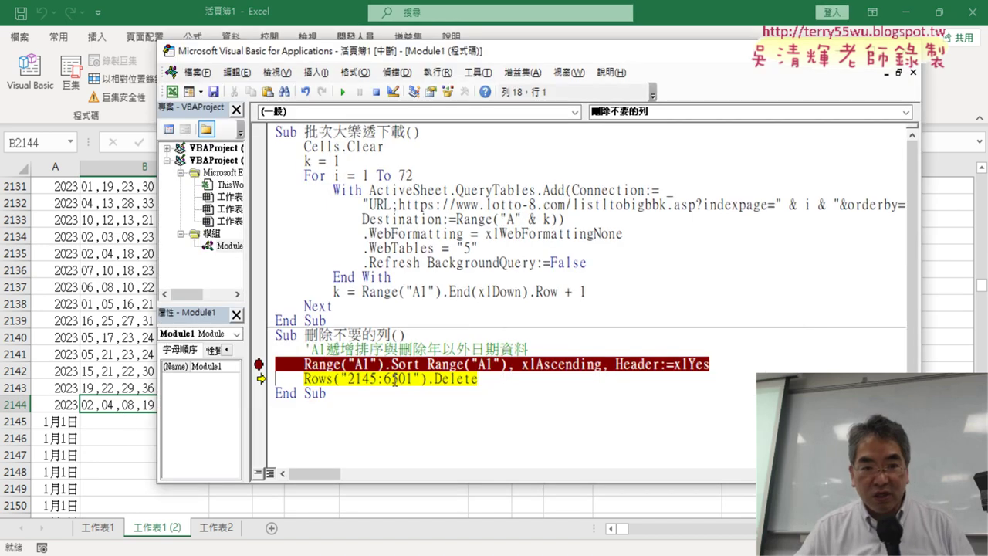
{"action": "left_click_drag", "start_coordinate": [984, 292], "coordinate": [882, 177]}
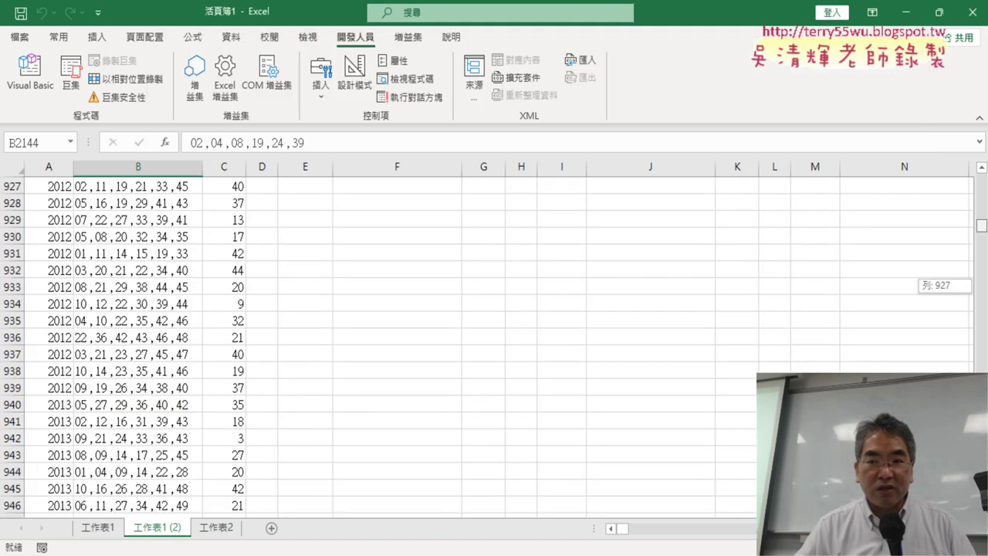
{"action": "left_click", "coordinate": [57, 190]}
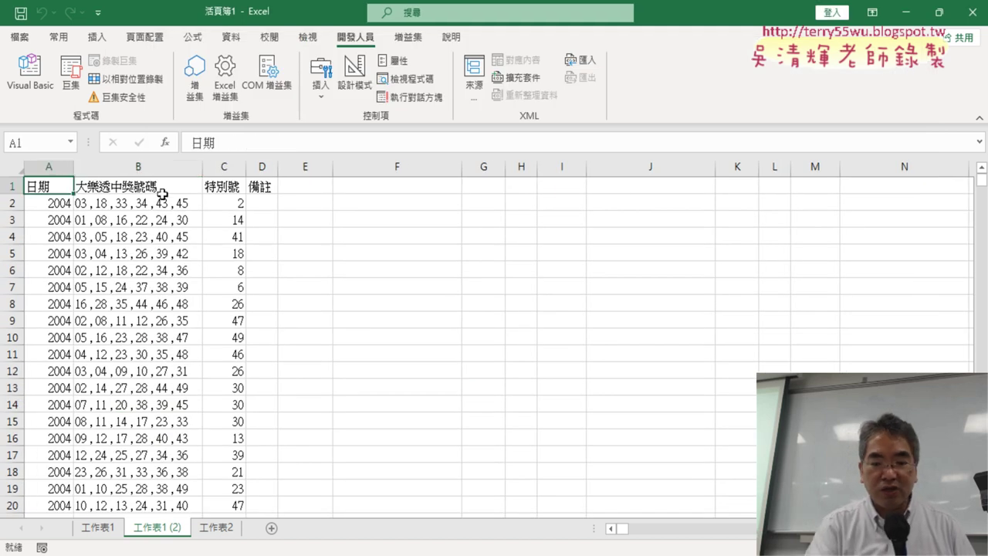
{"action": "key", "text": "ctrl+Down"}
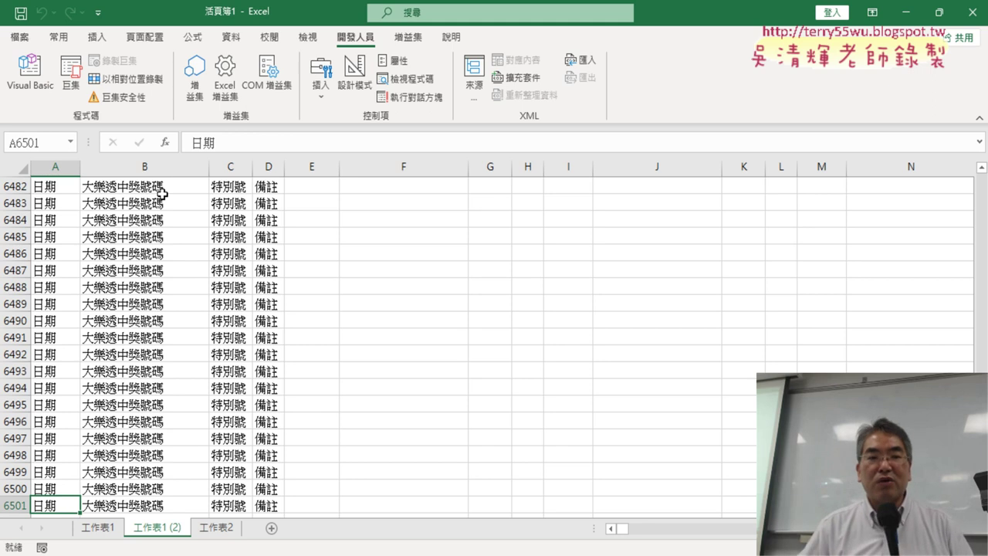
Step: Insert a blank line after the Sort statement and highlight the fixed rows 2145 and 6501
{"action": "left_click", "coordinate": [50, 86]}
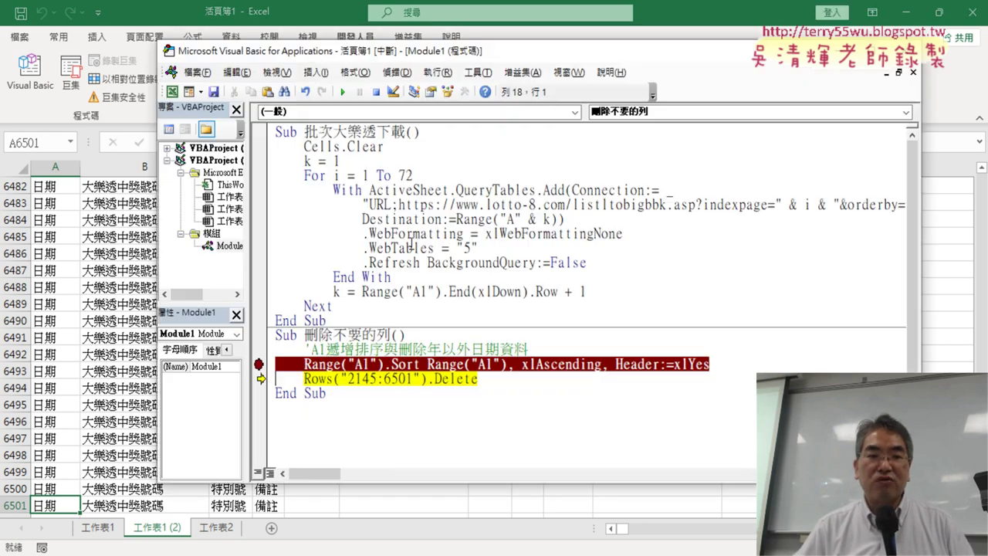
{"action": "left_click", "coordinate": [726, 365]}
{"action": "key", "text": "Return"}
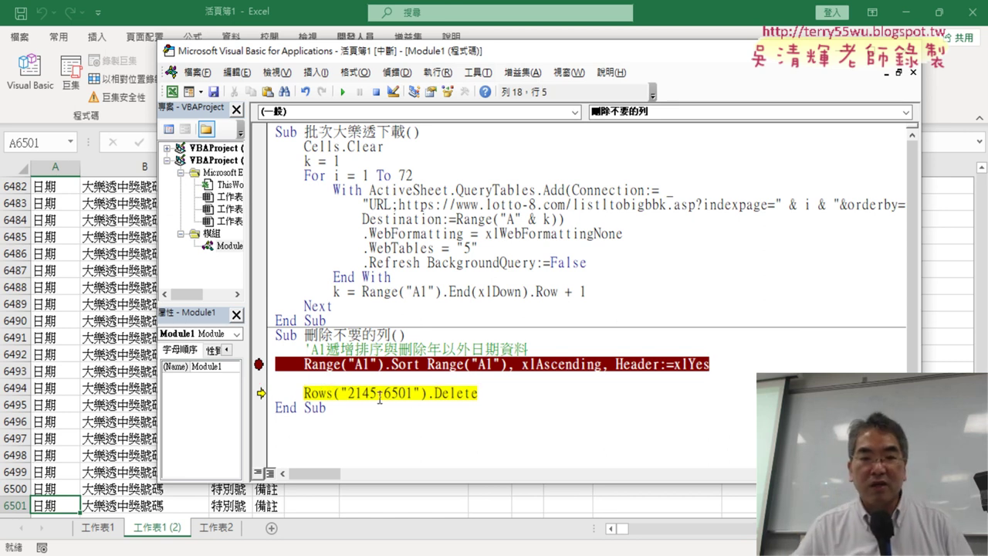
{"action": "left_click_drag", "start_coordinate": [348, 395], "coordinate": [408, 393]}
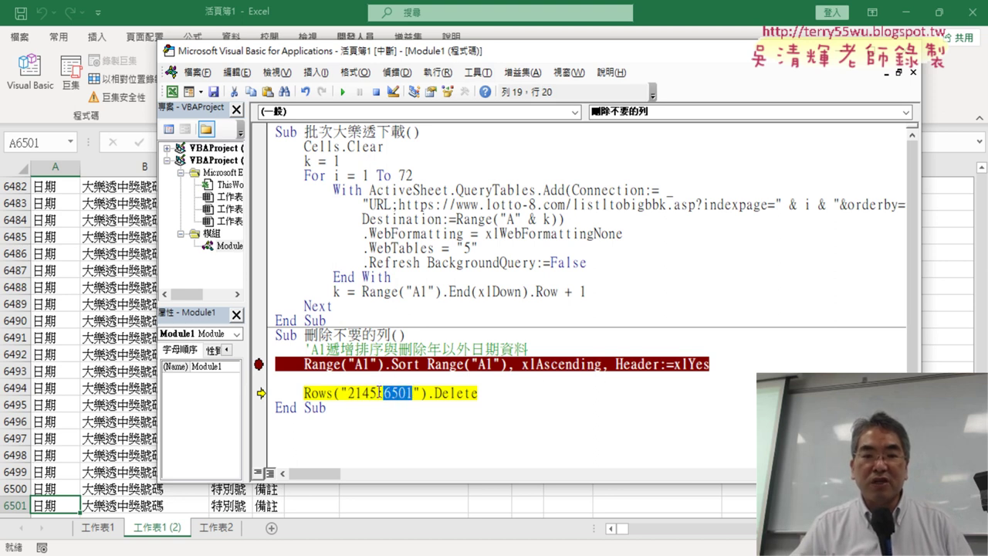
{"action": "left_click_drag", "start_coordinate": [348, 393], "coordinate": [378, 393]}
{"action": "left_click", "coordinate": [418, 382]}
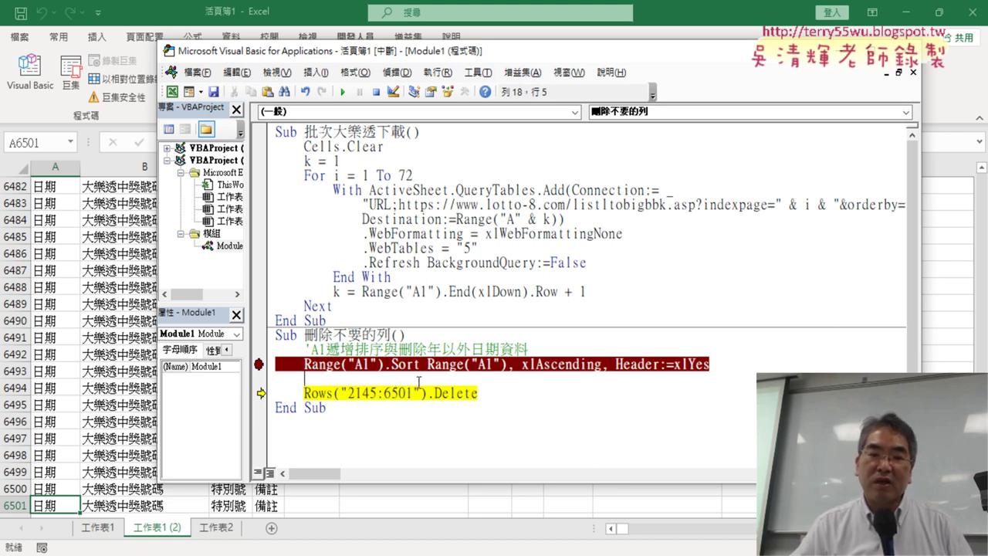
Step: Write r1 = Range("B1").End(xlDown).Row + 1 on the new line
{"action": "type", "text": "r"}
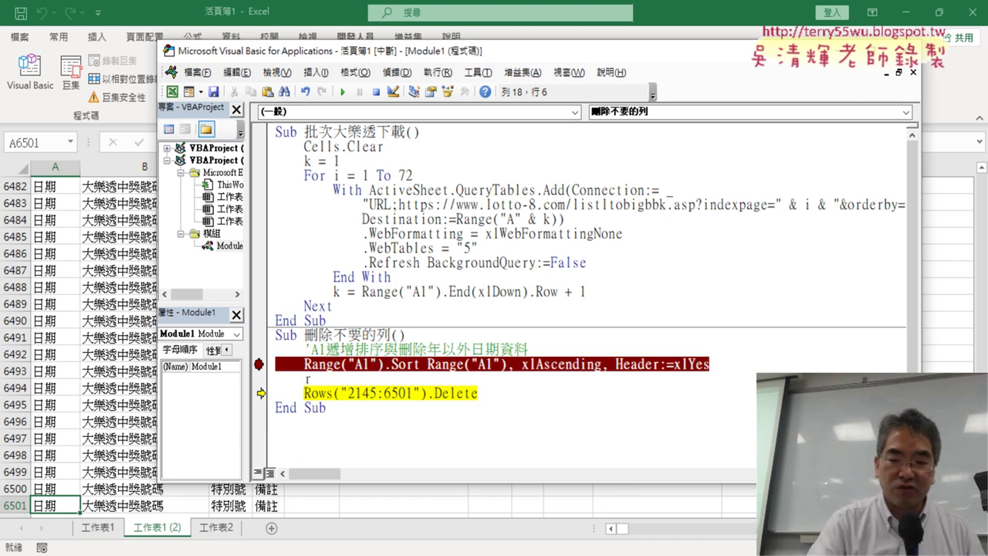
{"action": "type", "text": "l=r"}
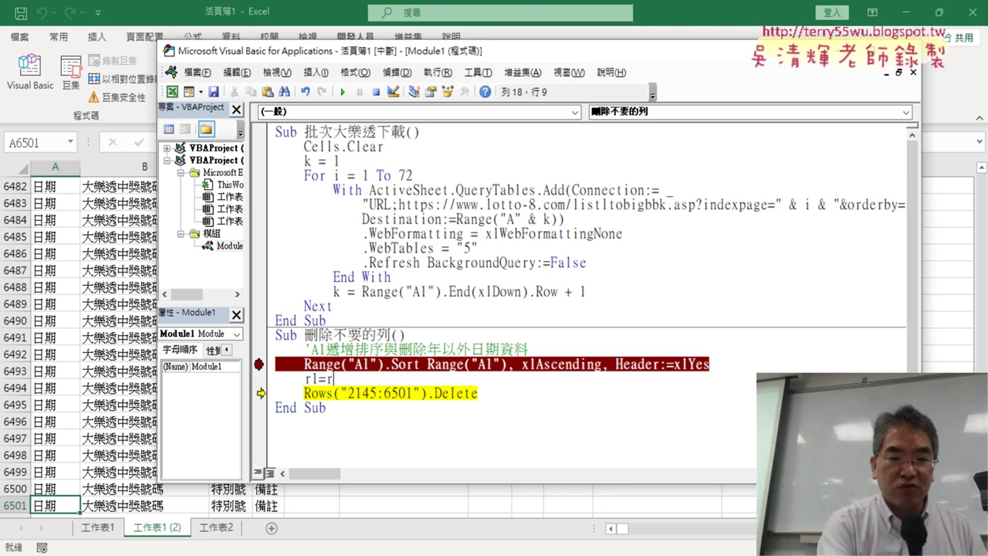
{"action": "type", "text": "ange("}
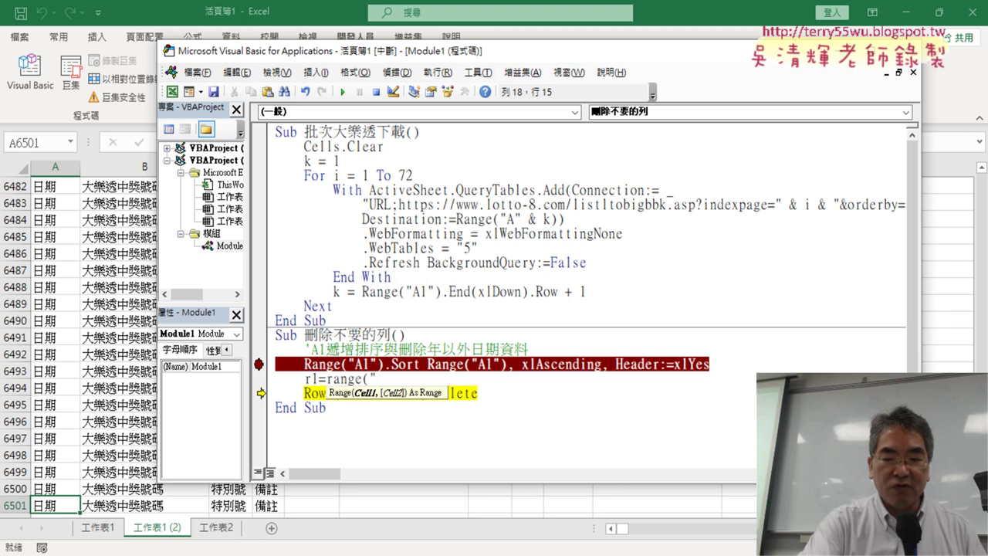
{"action": "type", "text": "B1"}
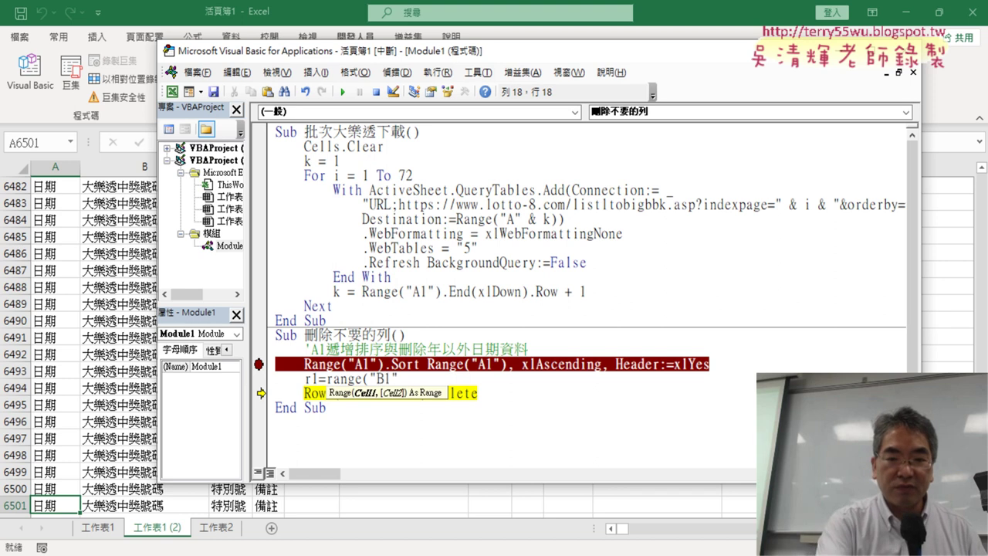
{"action": "type", "text": ")."}
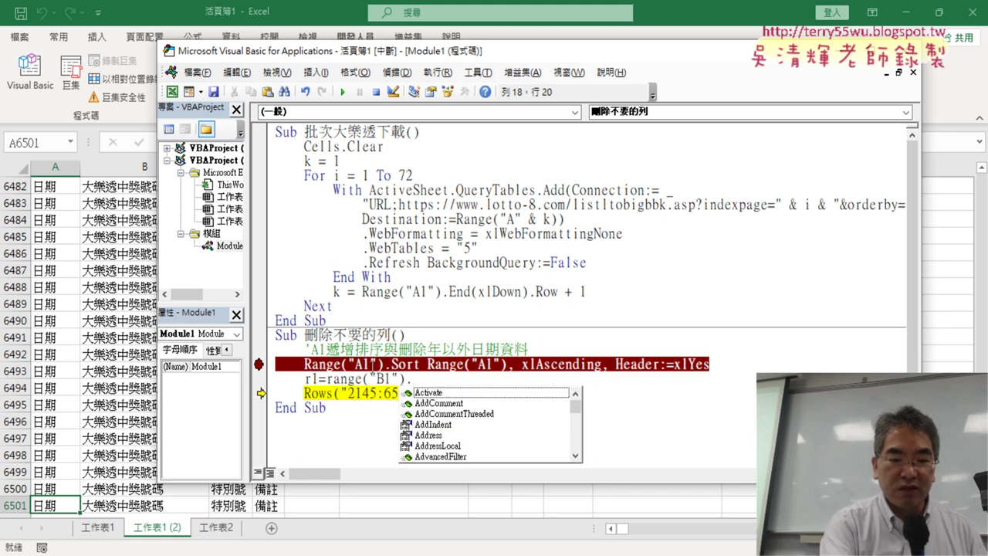
{"action": "type", "text": "e"}
{"action": "key", "text": "Down"}
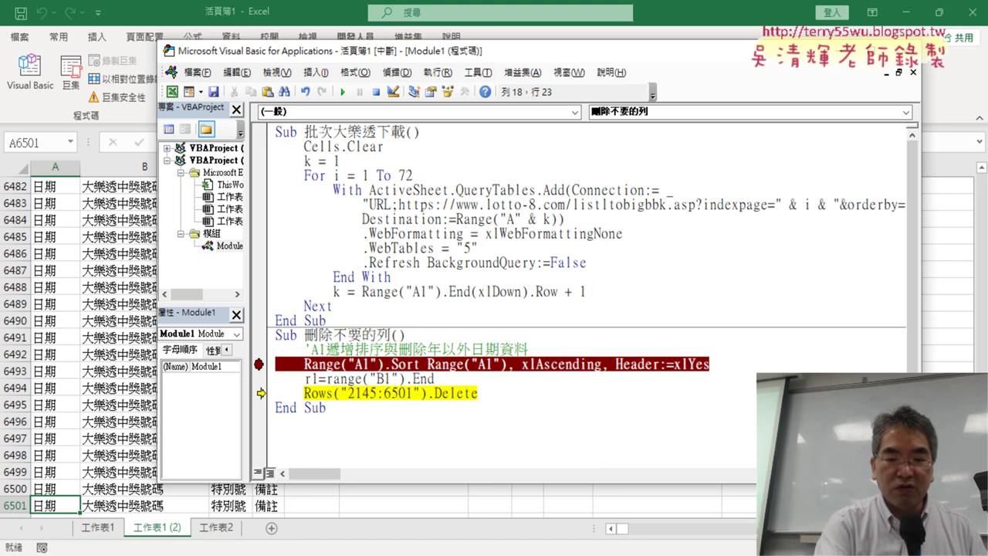
{"action": "type", "text": "("}
{"action": "key", "text": "Down"}
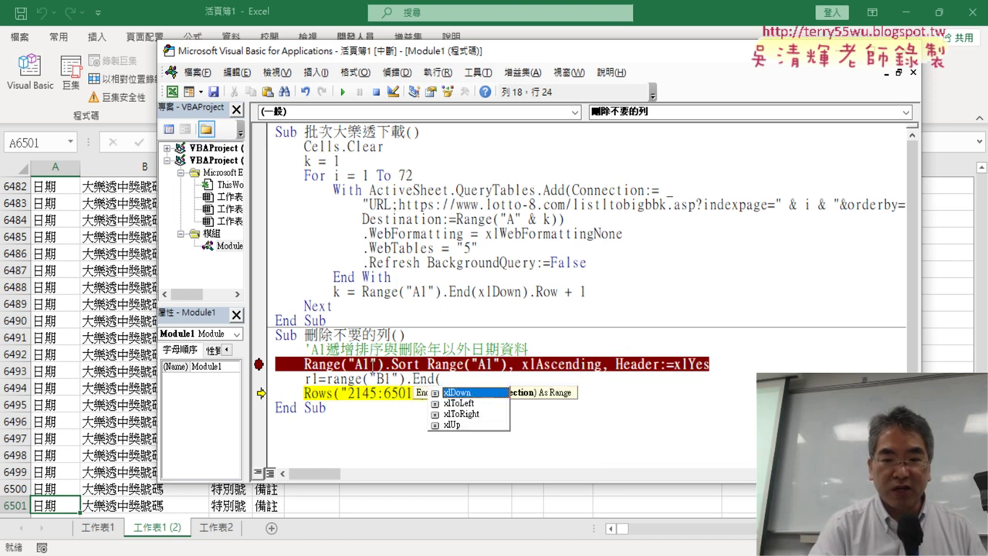
{"action": "type", "text": ")"}
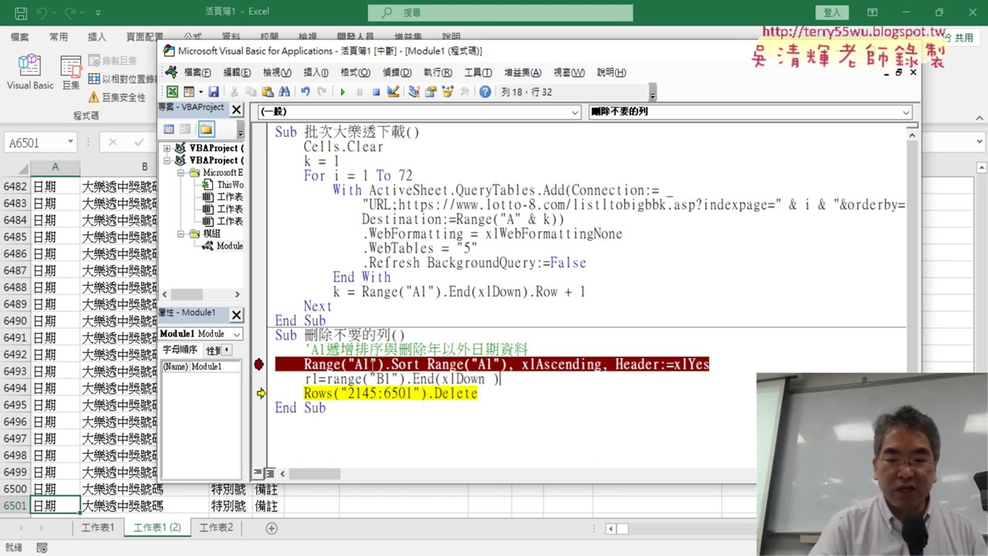
{"action": "type", "text": ".ro"}
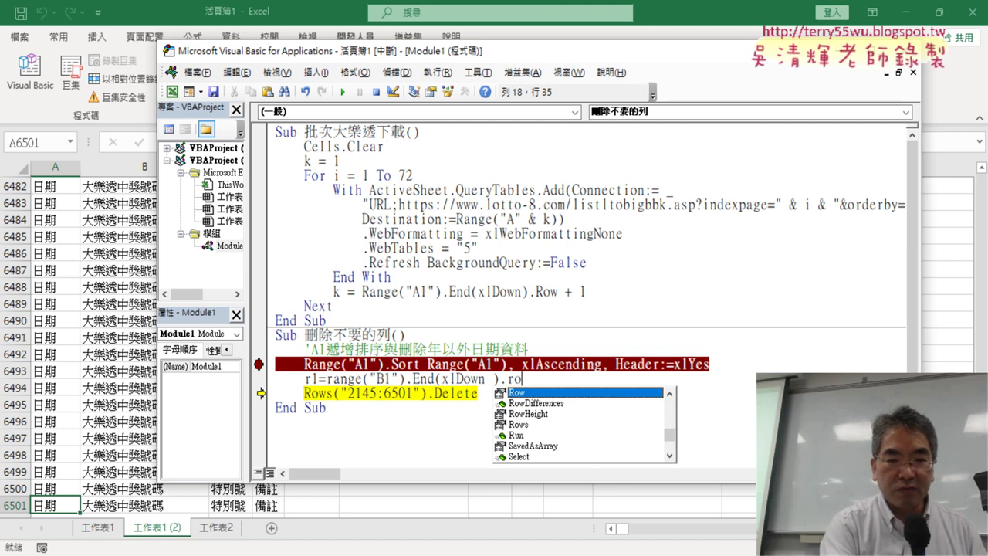
{"action": "type", "text": "w+"}
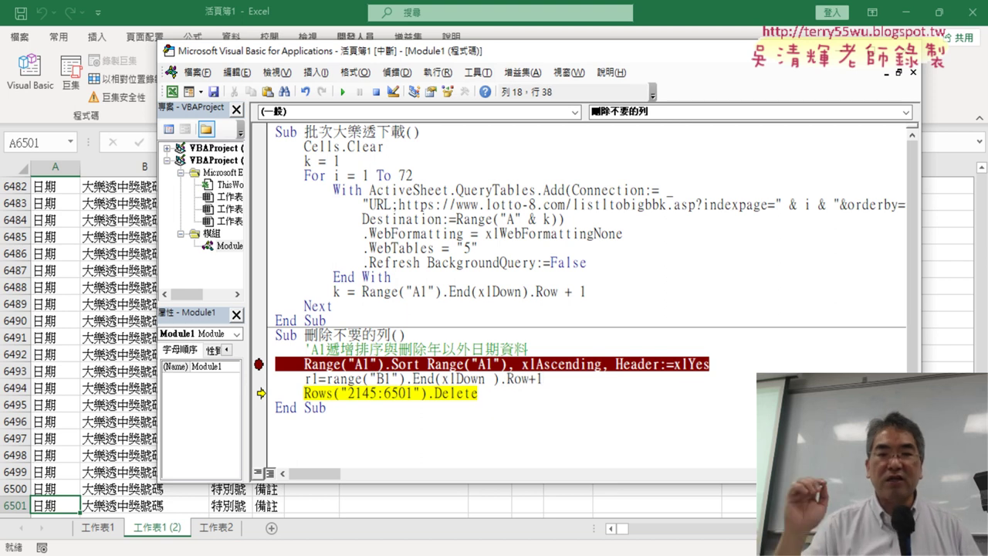
{"action": "type", "text": "1"}
{"action": "key", "text": "Return"}
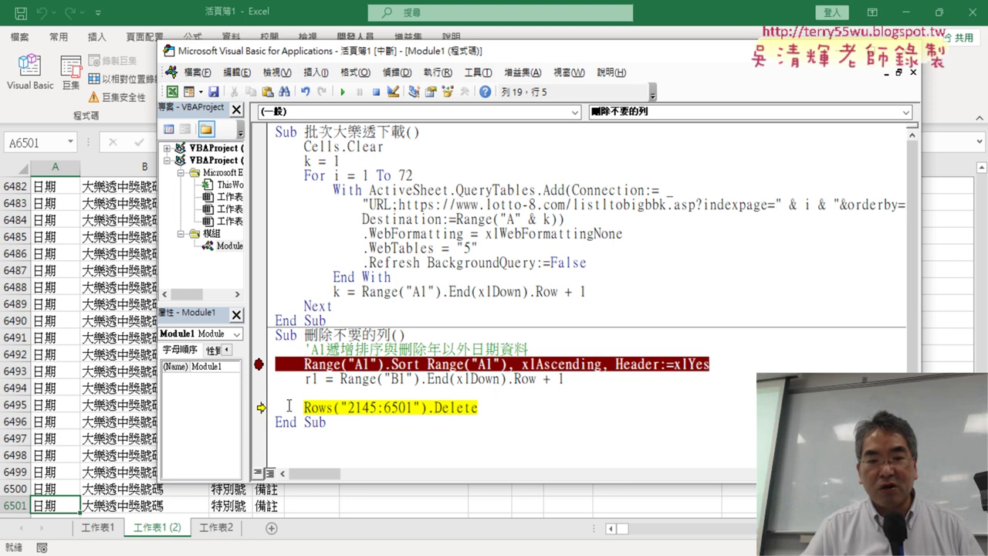
Step: Move execution back to the r1 line and add r2 = Range("A1").End(xlDown).Row beneath it
{"action": "left_click_drag", "start_coordinate": [261, 408], "coordinate": [267, 380]}
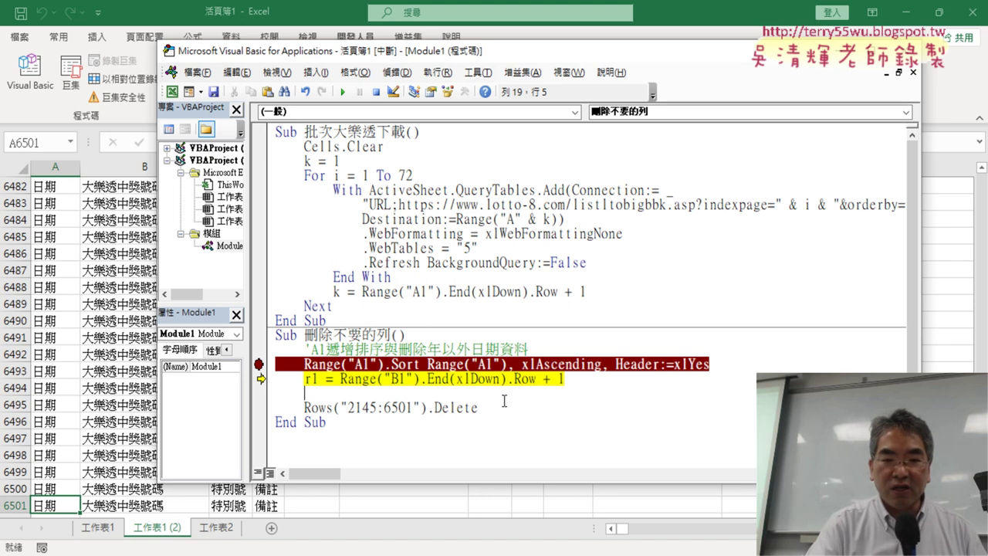
{"action": "type", "text": "r"}
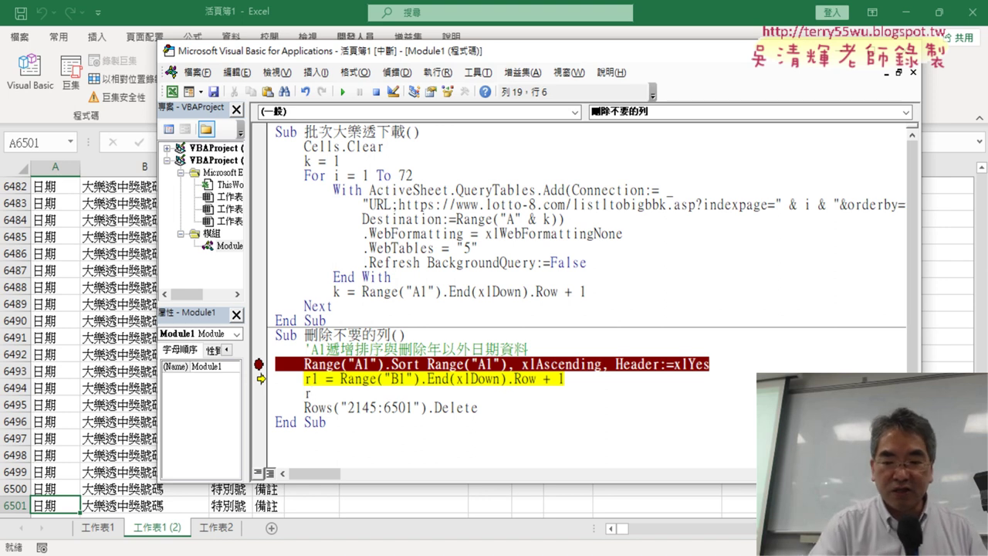
{"action": "type", "text": "2"}
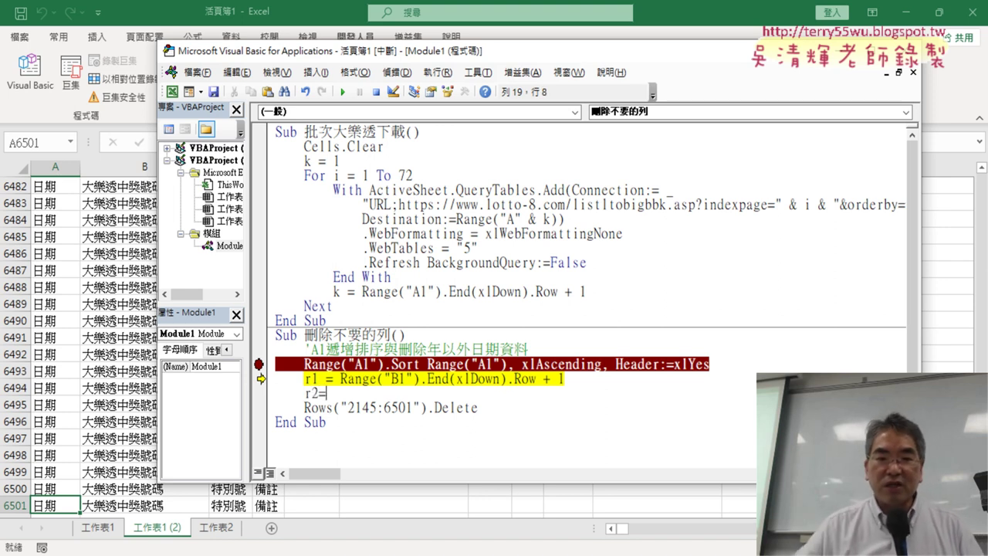
{"action": "type", "text": "="}
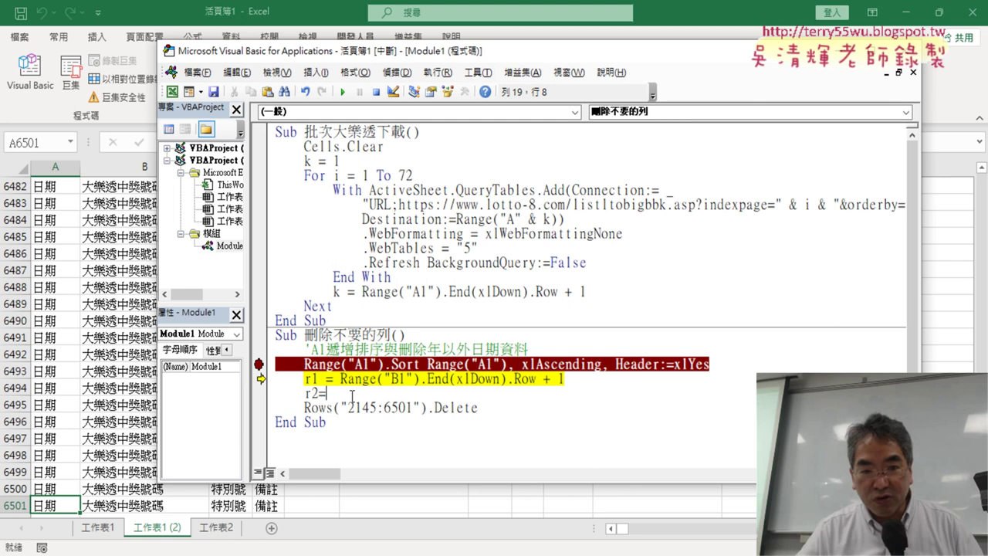
{"action": "left_click", "coordinate": [345, 380]}
{"action": "key", "text": "Return"}
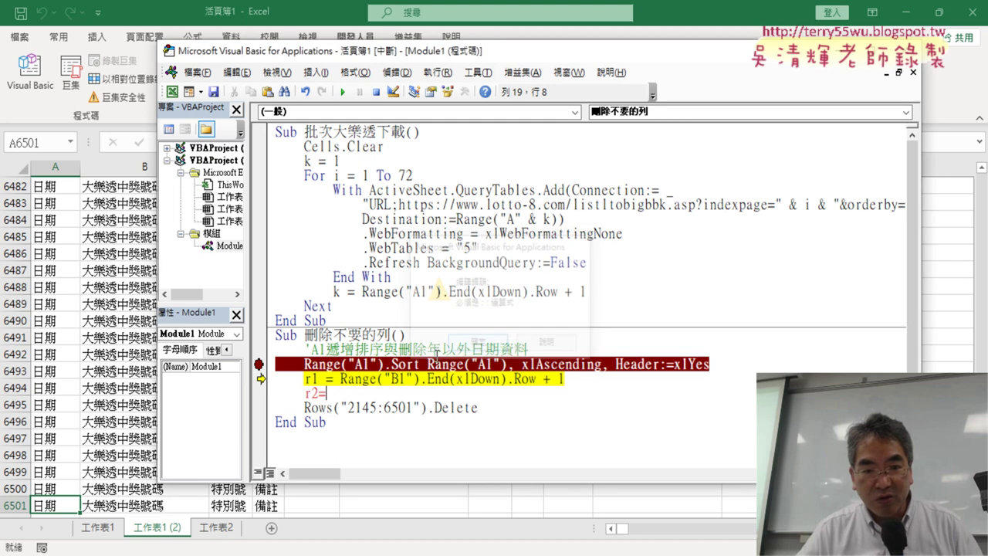
{"action": "mouse_move", "coordinate": [341, 379]}
{"action": "left_mouse_down"}
{"action": "mouse_move", "coordinate": [536, 379]}
{"action": "mouse_move", "coordinate": [502, 392]}
{"action": "left_mouse_up"}
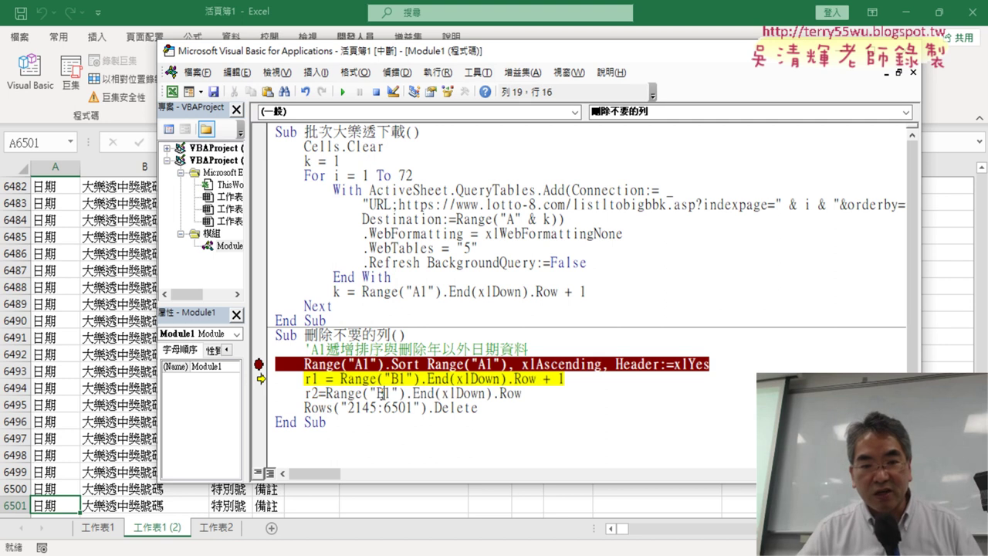
{"action": "left_click_drag", "start_coordinate": [386, 394], "coordinate": [377, 394]}
{"action": "type", "text": "A"}
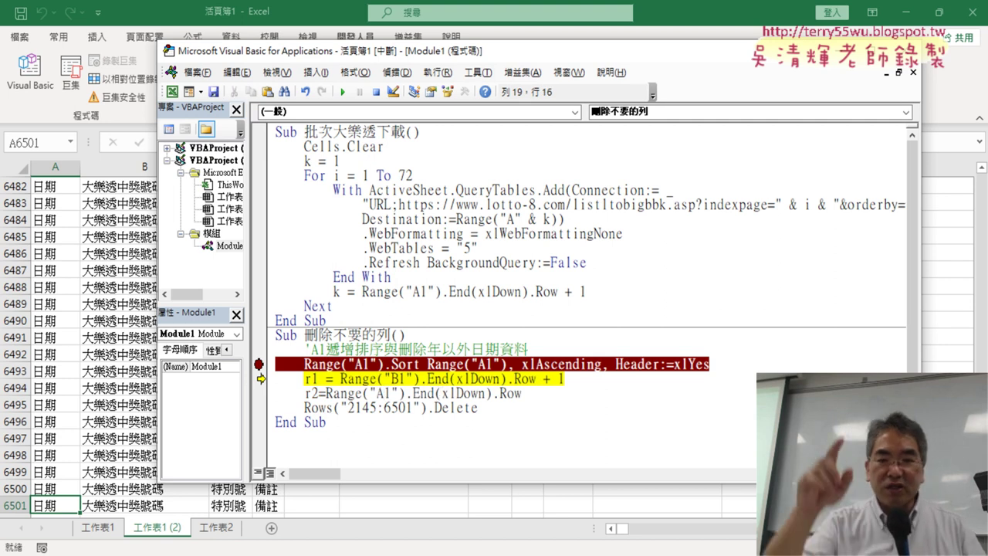
{"action": "left_click", "coordinate": [635, 414]}
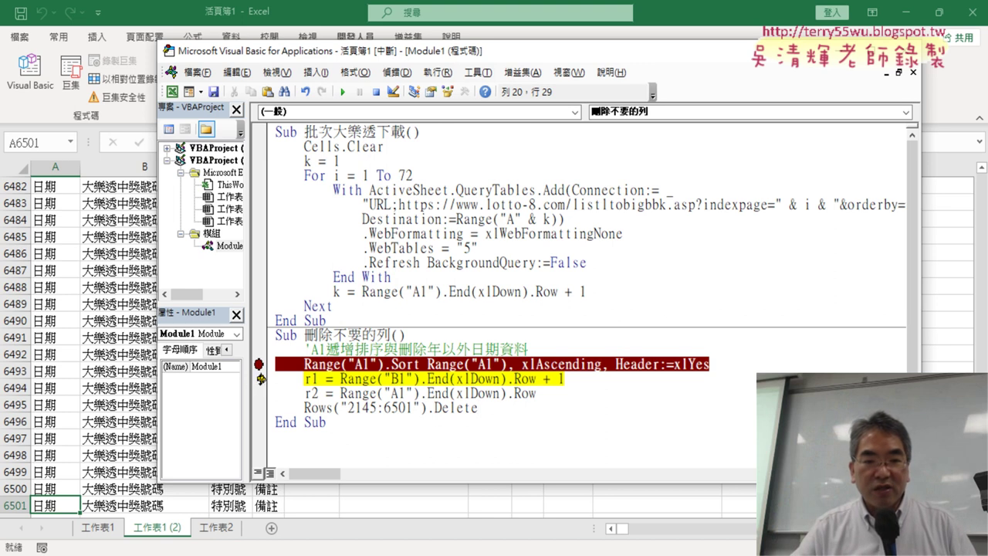
Step: Step through the r1 and r2 lines with F8, pausing at the delete line
{"action": "mouse_move", "coordinate": [261, 380]}
{"action": "left_mouse_down"}
{"action": "mouse_move", "coordinate": [262, 407]}
{"action": "mouse_move", "coordinate": [261, 378]}
{"action": "left_mouse_up"}
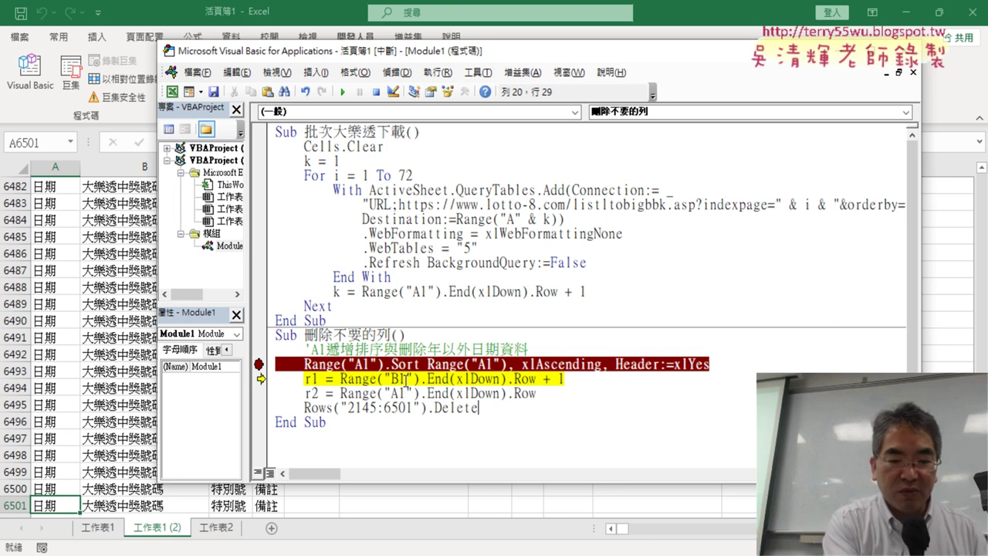
{"action": "key", "text": "F8"}
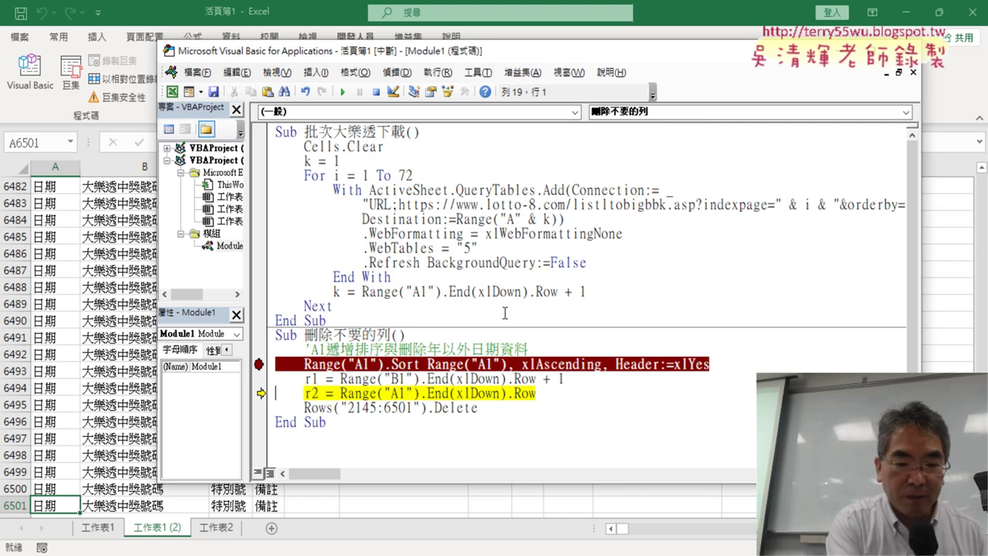
{"action": "key", "text": "F8"}
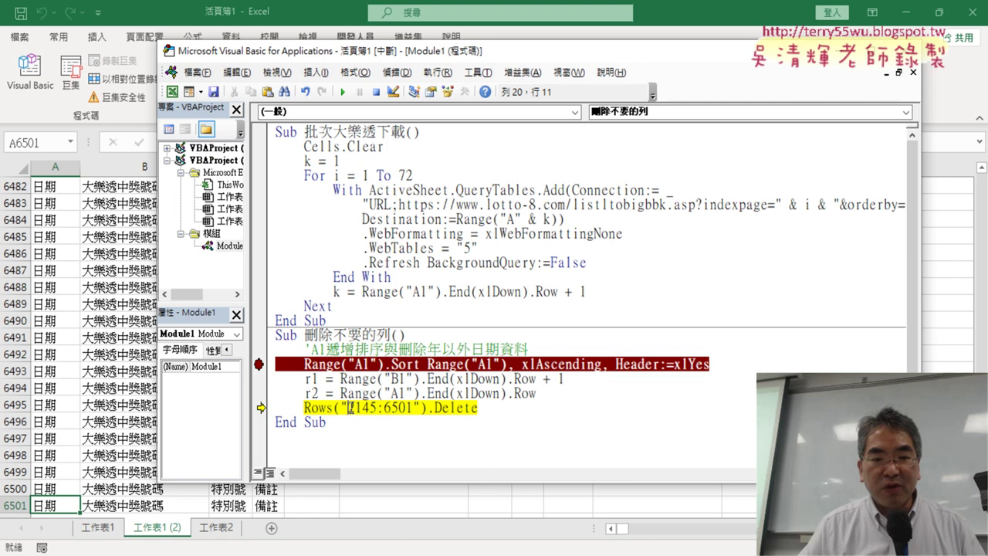
Step: Replace the fixed 2145:6501 range with r1 & ":" & r2 in the Rows(...).Delete line
{"action": "left_click_drag", "start_coordinate": [348, 408], "coordinate": [376, 408]}
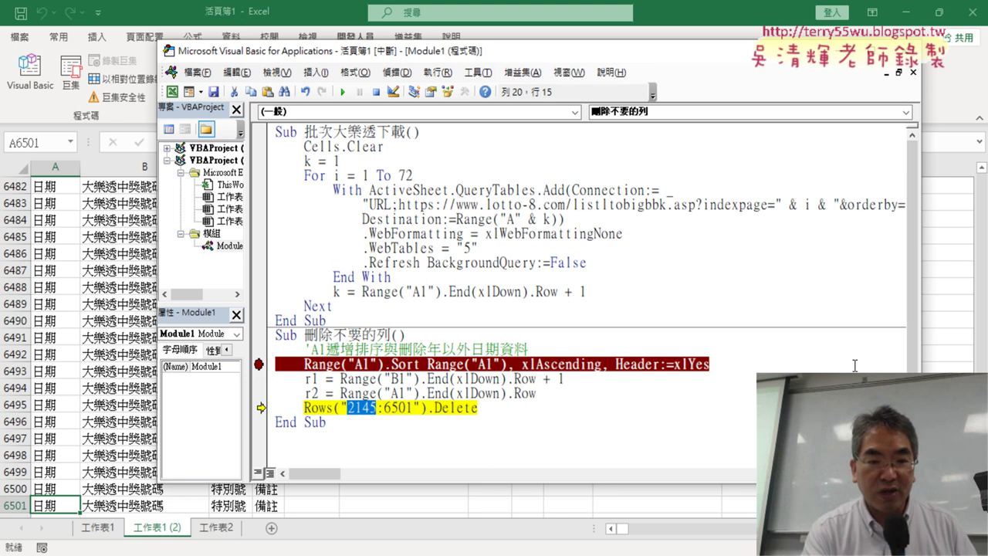
{"action": "key", "text": "Delete"}
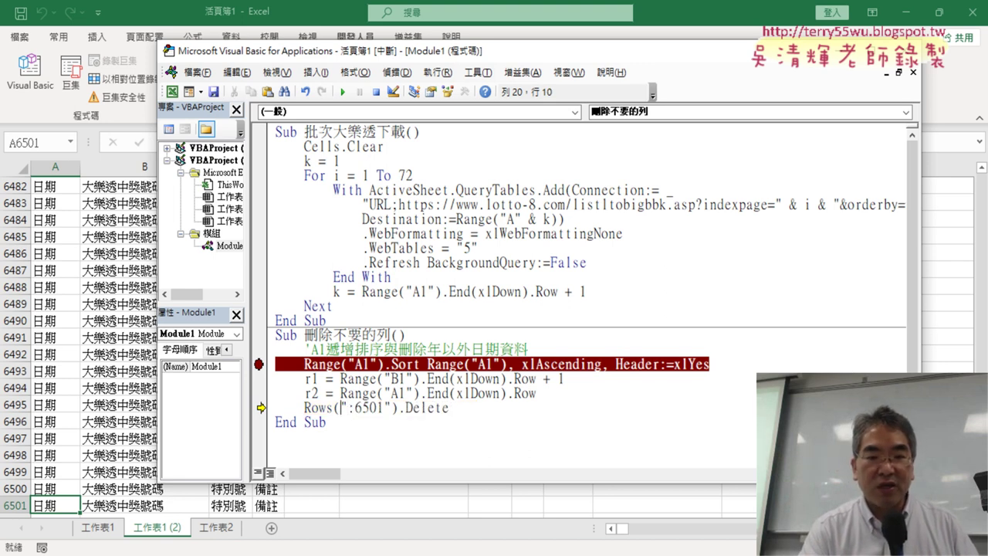
{"action": "type", "text": "r"}
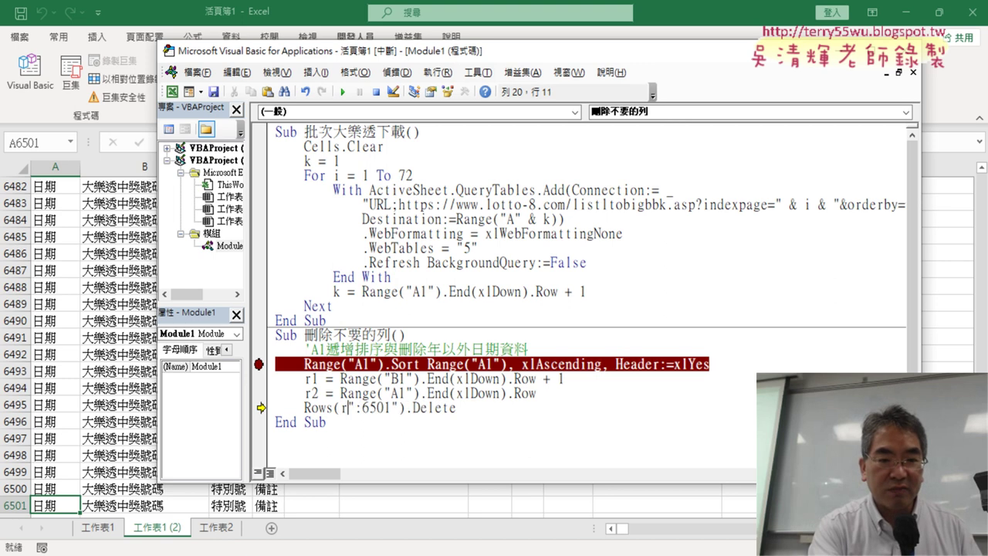
{"action": "type", "text": "1"}
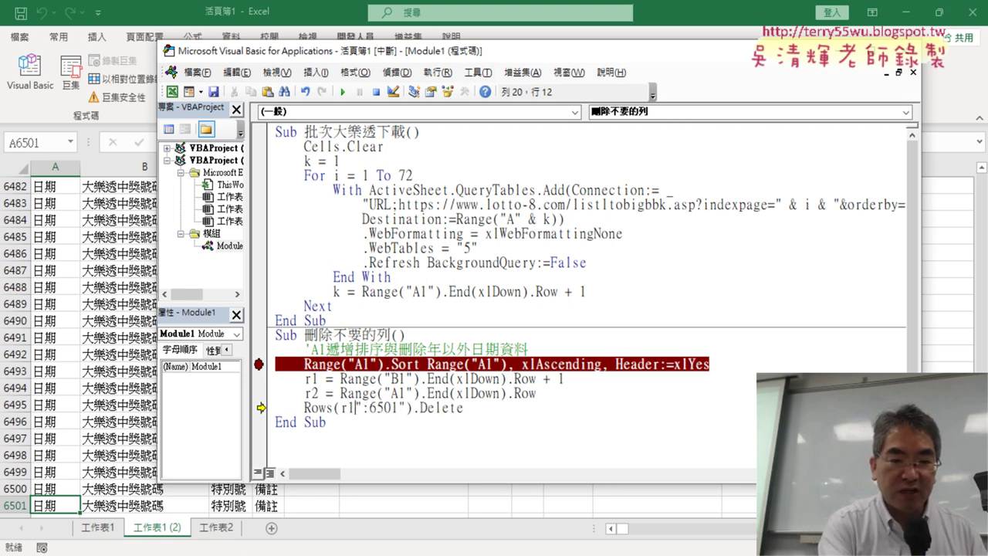
{"action": "type", "text": "&"}
{"action": "key", "text": "Left"}
{"action": "key", "text": "Left"}
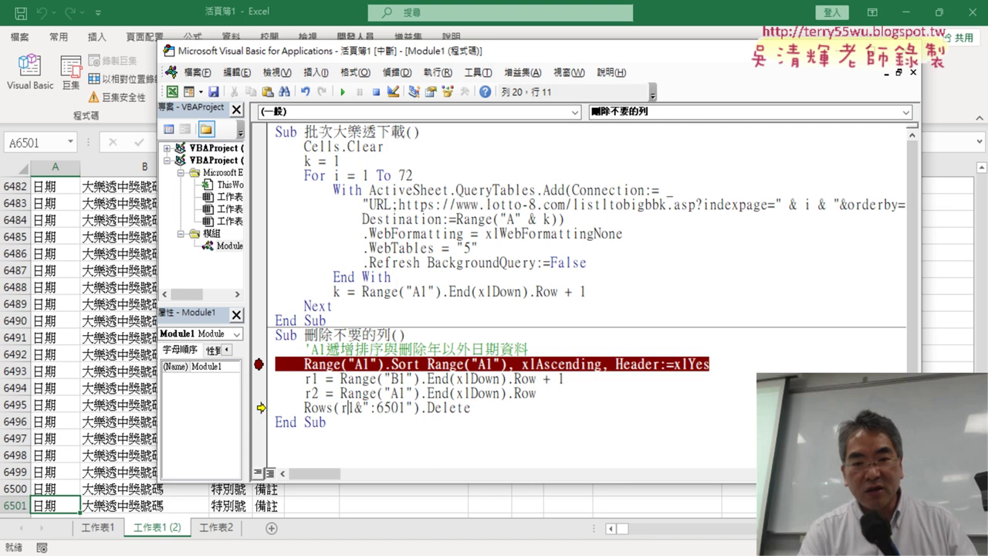
{"action": "key", "text": "Right"}
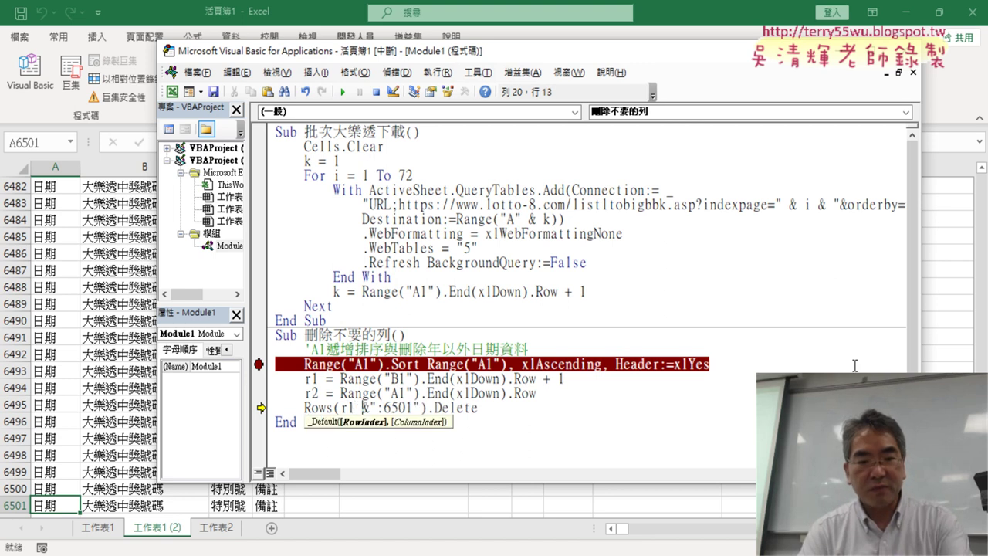
{"action": "key", "text": "Right"}
{"action": "key", "text": "Right"}
{"action": "key", "text": "Right"}
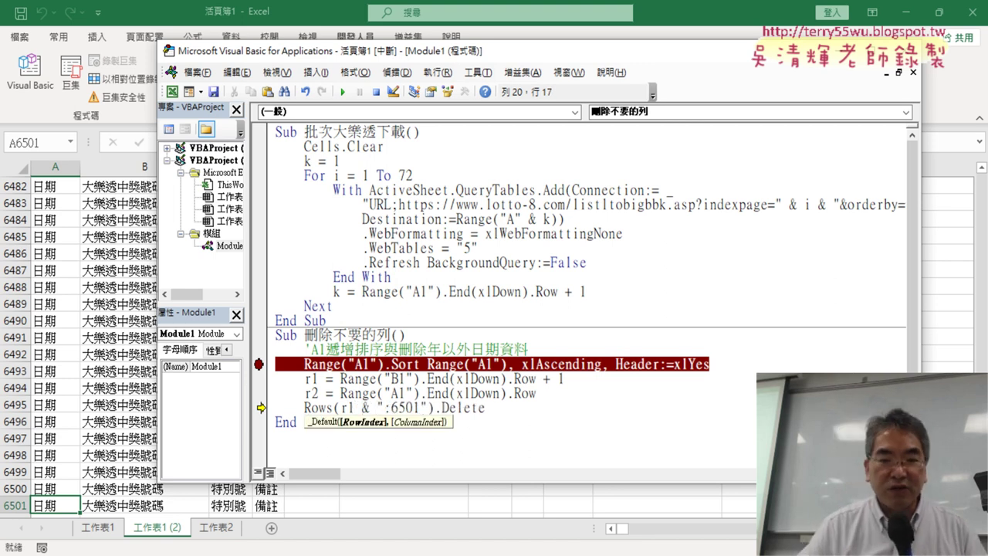
{"action": "left_click_drag", "start_coordinate": [421, 407], "coordinate": [405, 408]}
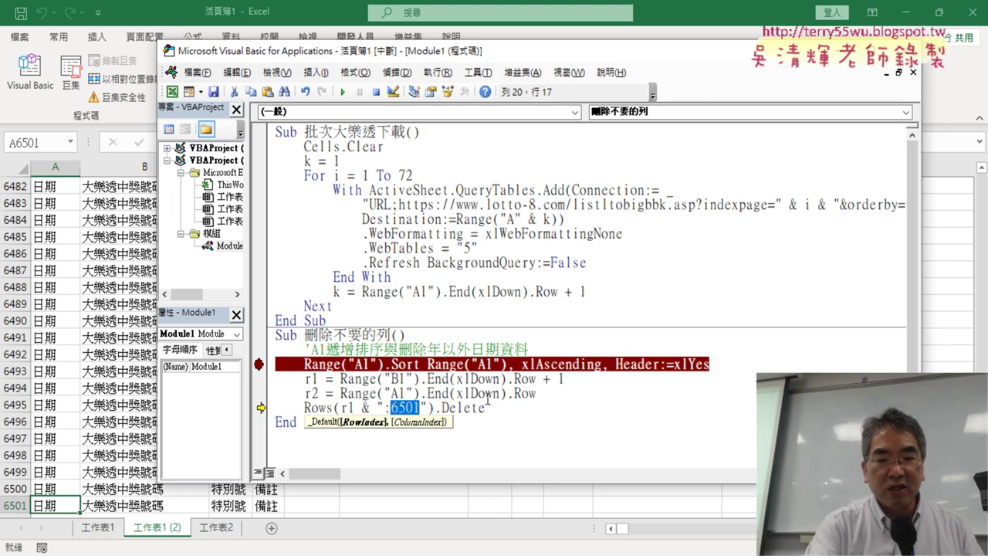
{"action": "key", "text": "Delete"}
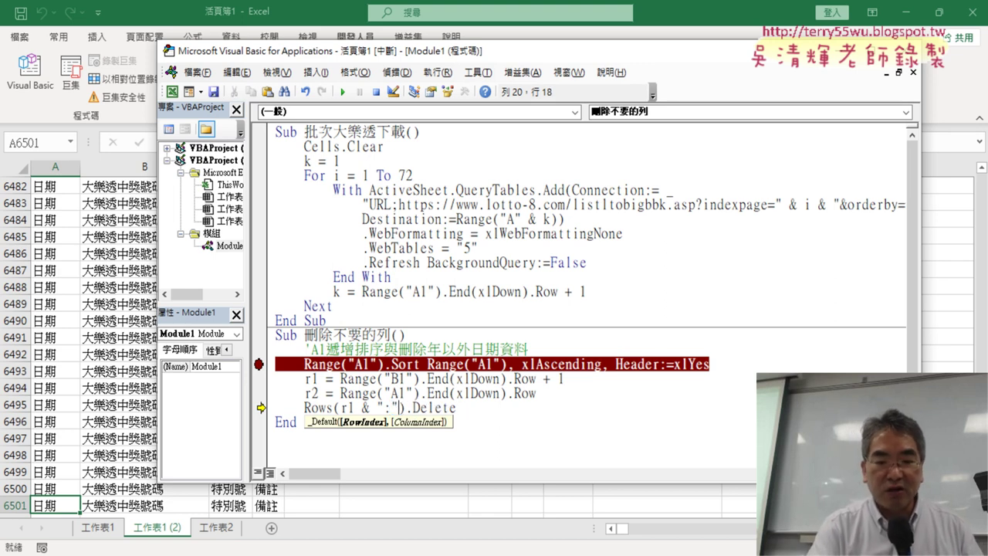
{"action": "key", "text": "Right"}
{"action": "type", "text": "&"}
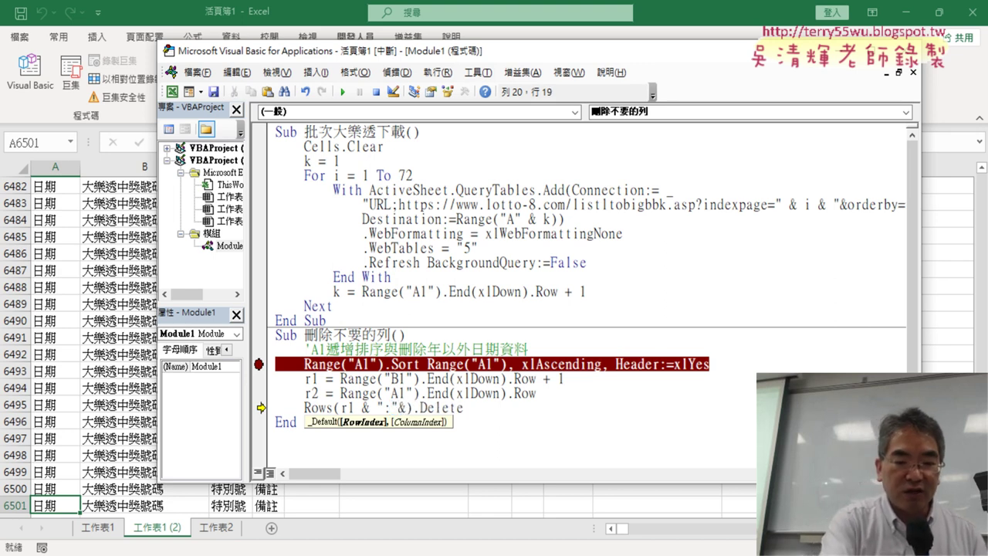
{"action": "type", "text": "r2"}
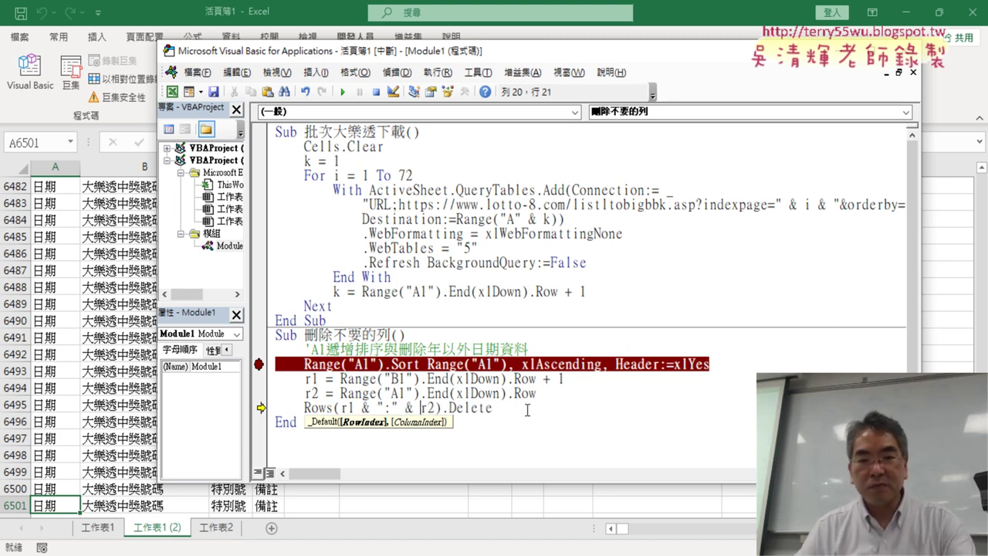
{"action": "left_click", "coordinate": [570, 424]}
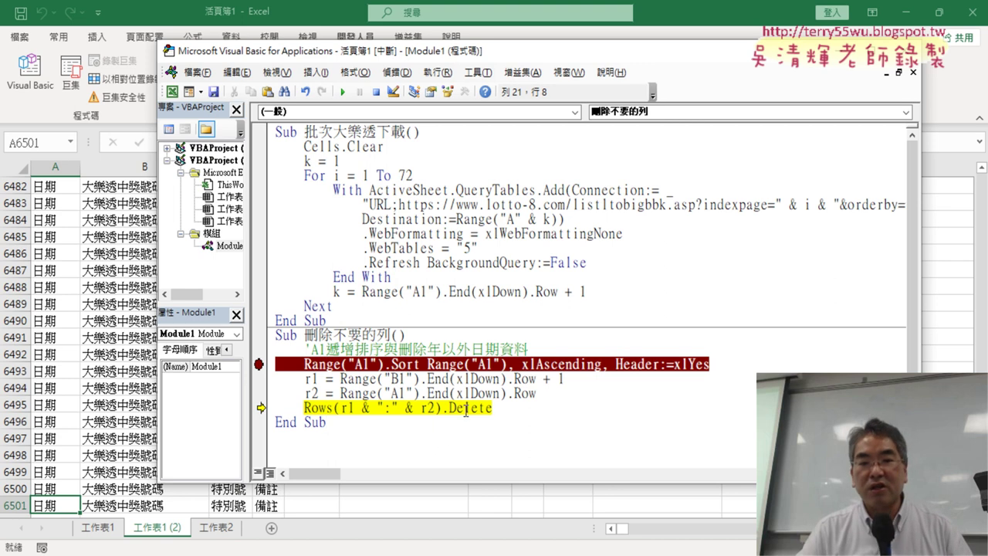
Step: Review the three new lines, then step through the Delete line to End Sub, clearing rows from 2145
{"action": "left_click_drag", "start_coordinate": [502, 417], "coordinate": [270, 379]}
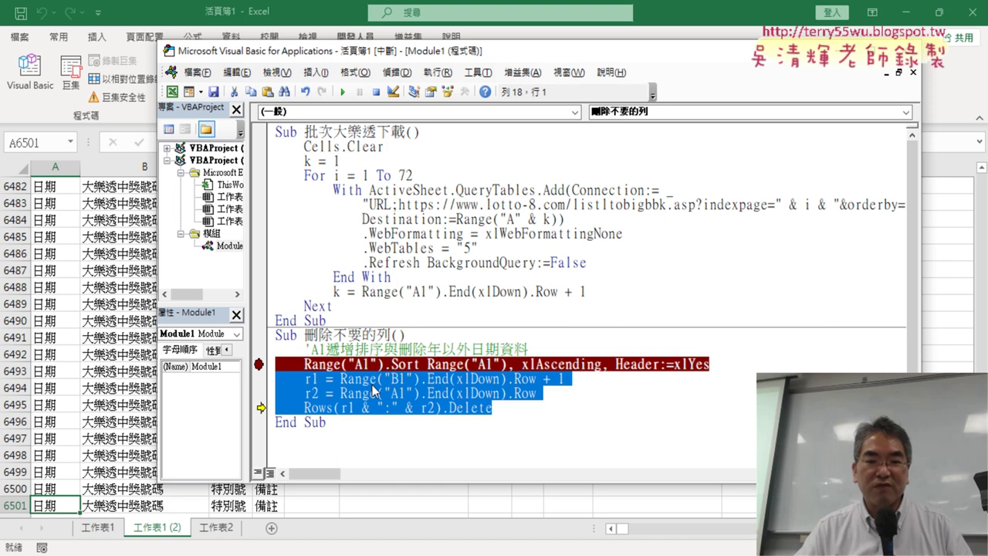
{"action": "left_click", "coordinate": [560, 379]}
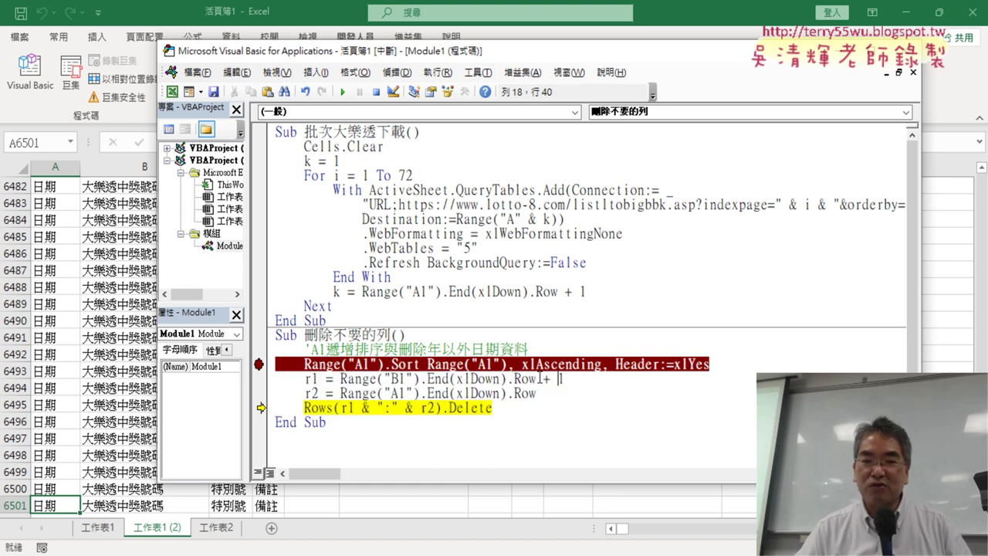
{"action": "left_click_drag", "start_coordinate": [362, 292], "coordinate": [558, 291]}
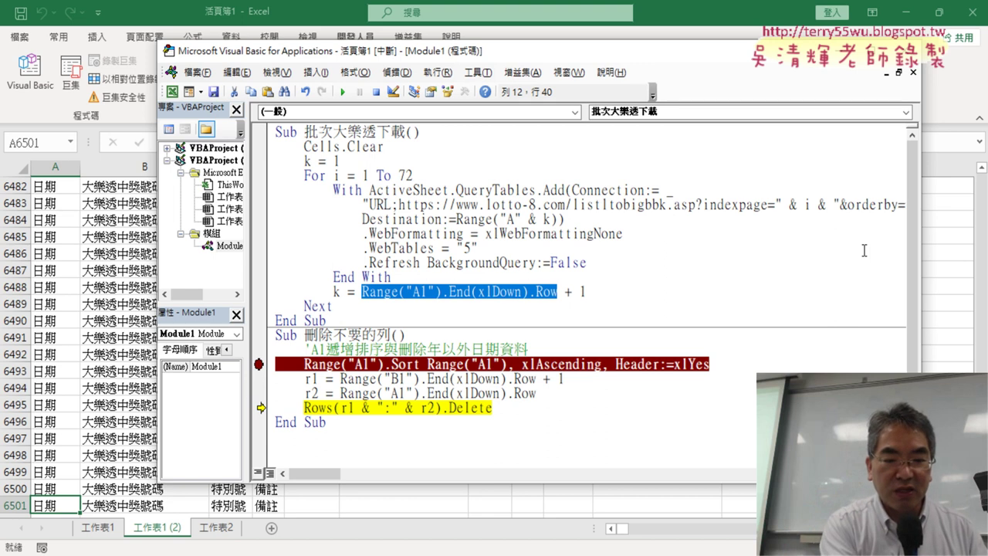
{"action": "key", "text": "F8"}
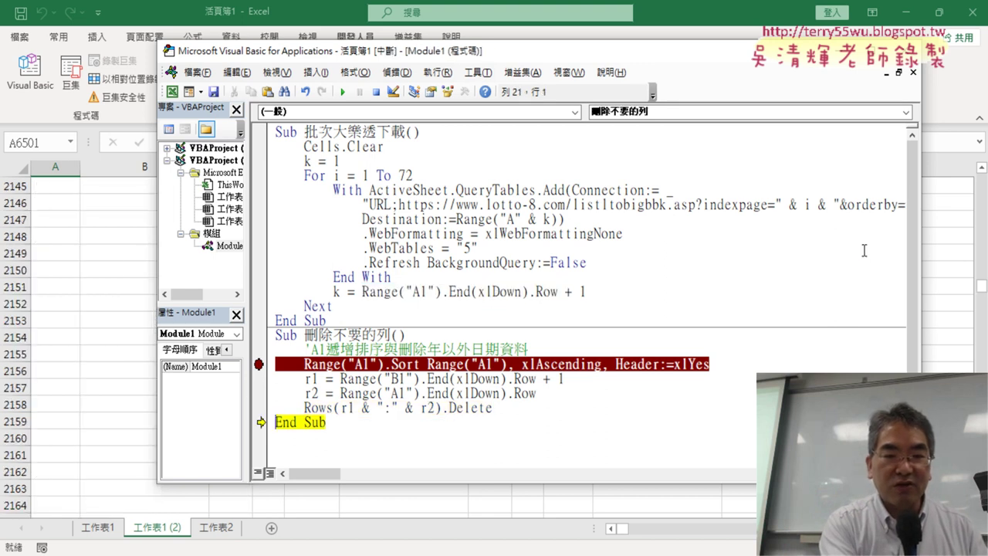
{"action": "key", "text": "F8"}
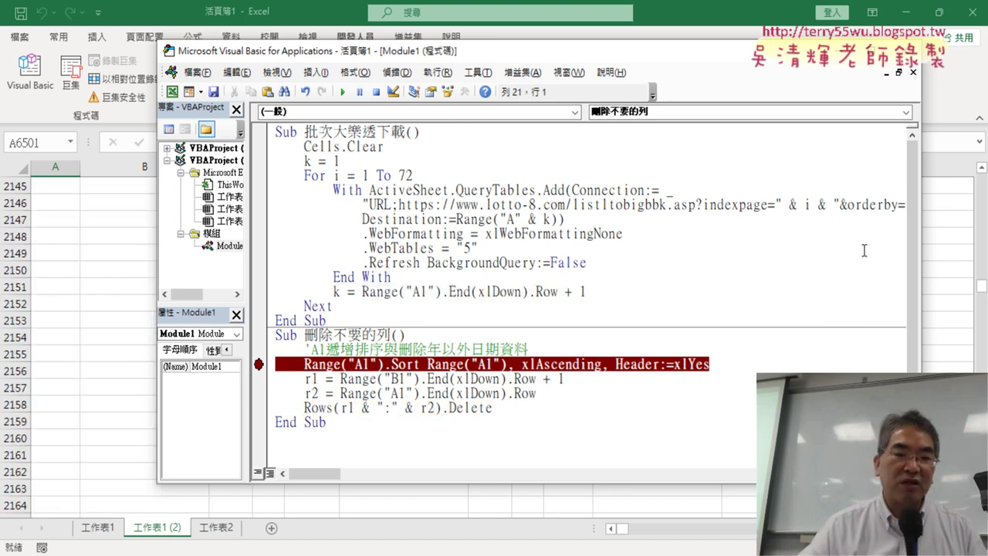
Step: Remove the sort-line breakpoint and select the Sub 增加中獎號碼() … End Sub block in the notes
{"action": "left_click", "coordinate": [260, 364]}
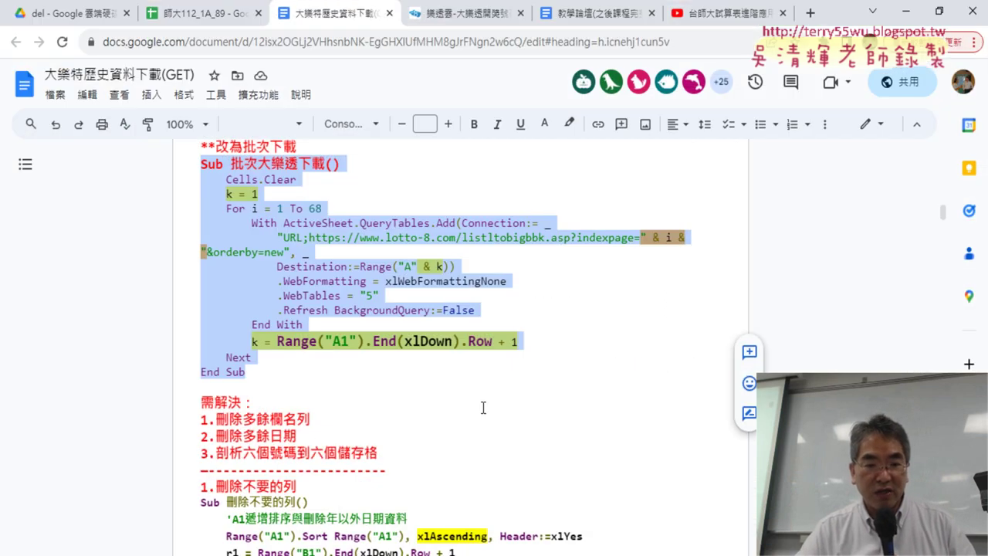
{"action": "scroll", "coordinate": [483, 408], "scroll_direction": "down", "scroll_amount": 3}
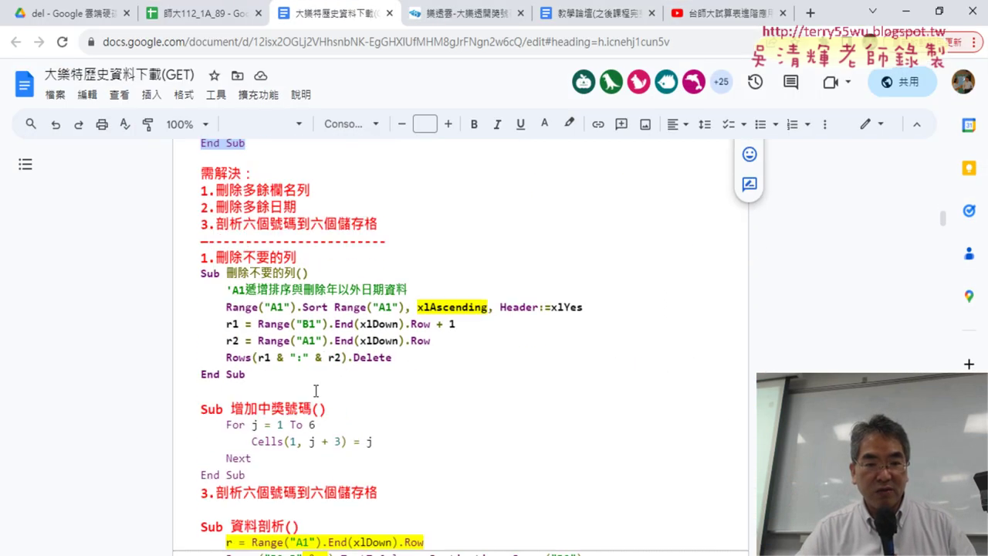
{"action": "mouse_move", "coordinate": [245, 374]}
{"action": "left_mouse_down"}
{"action": "mouse_move", "coordinate": [193, 306]}
{"action": "mouse_move", "coordinate": [189, 274]}
{"action": "left_mouse_up"}
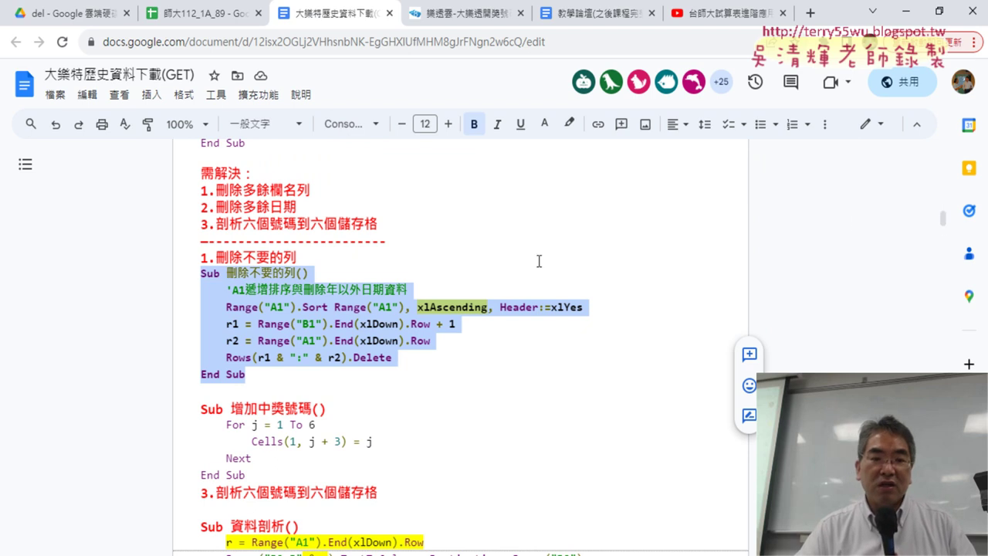
{"action": "scroll", "coordinate": [501, 272], "scroll_direction": "down", "scroll_amount": 2}
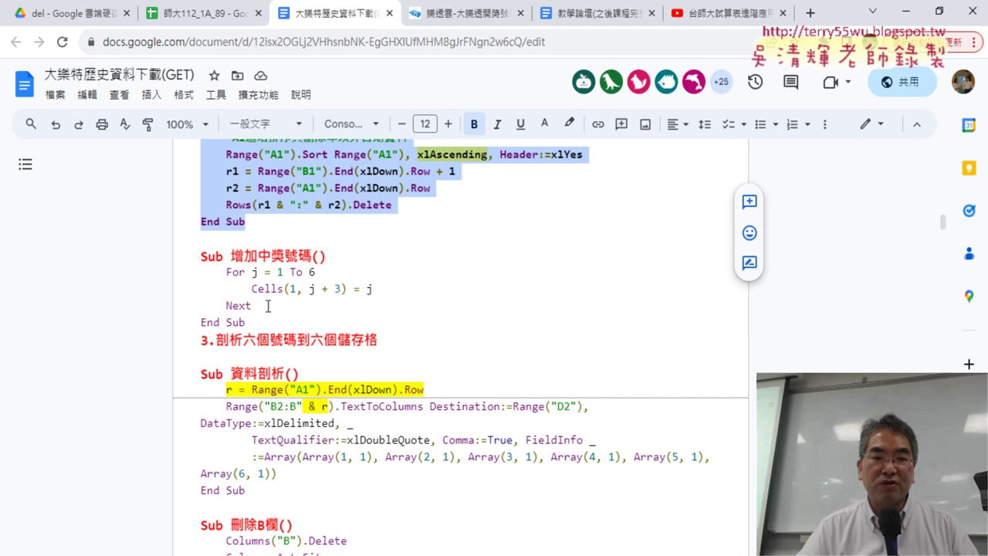
{"action": "left_click_drag", "start_coordinate": [256, 324], "coordinate": [203, 255]}
{"action": "key", "text": "ctrl+c"}
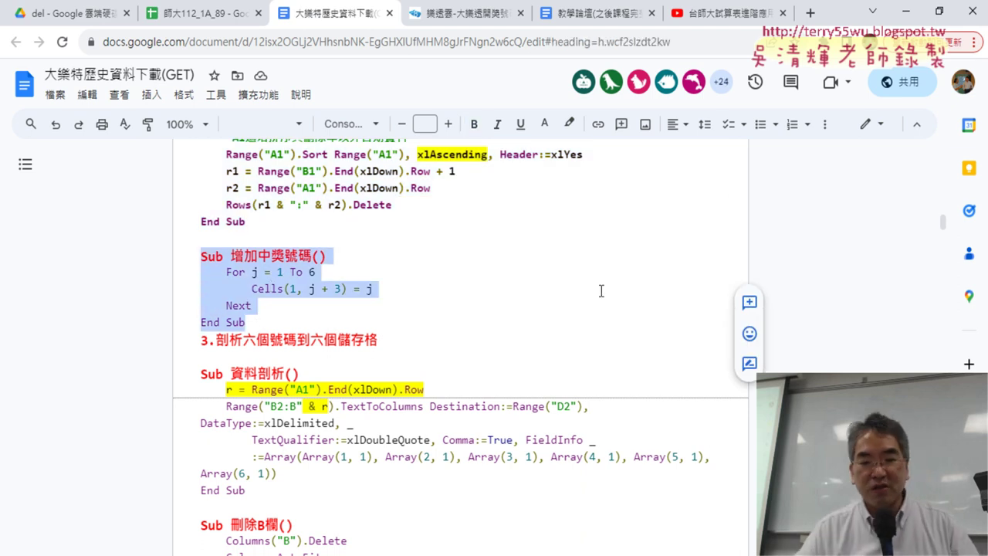
Step: Paste the 增加中獎號碼 macro below End Sub in Module1, review loop variable j and offset 3, then return to the sheet
{"action": "left_click", "coordinate": [578, 507]}
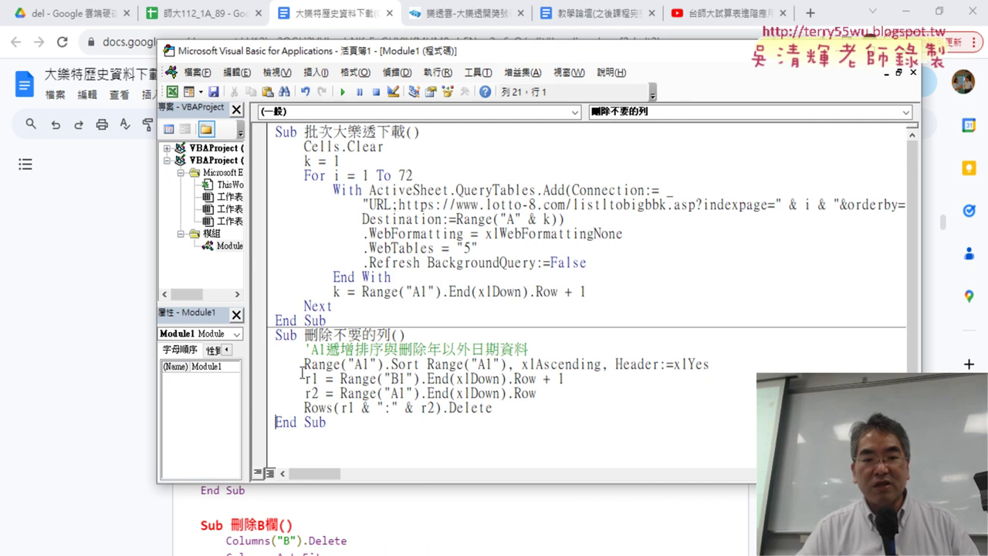
{"action": "left_click", "coordinate": [302, 454]}
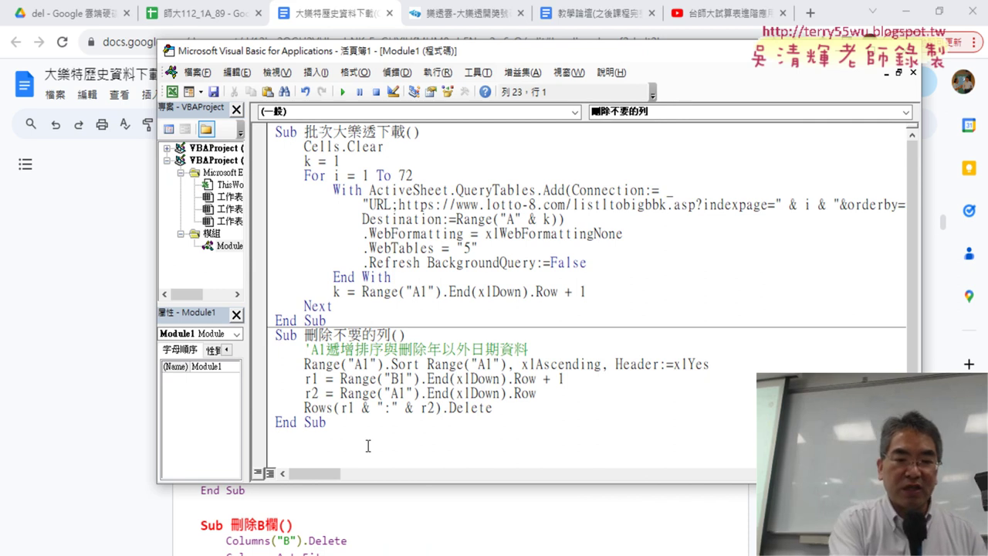
{"action": "key", "text": "ctrl+v"}
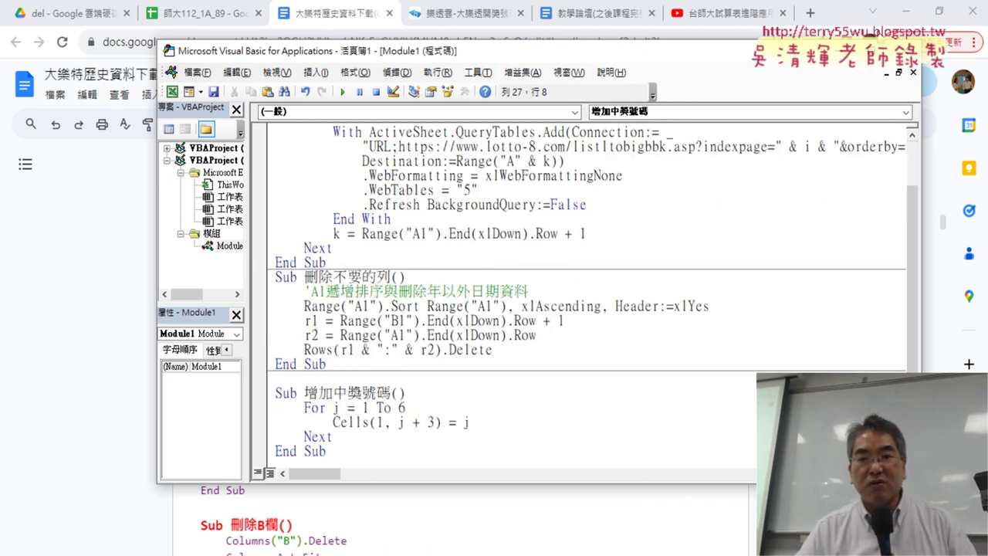
{"action": "double_click", "coordinate": [335, 407]}
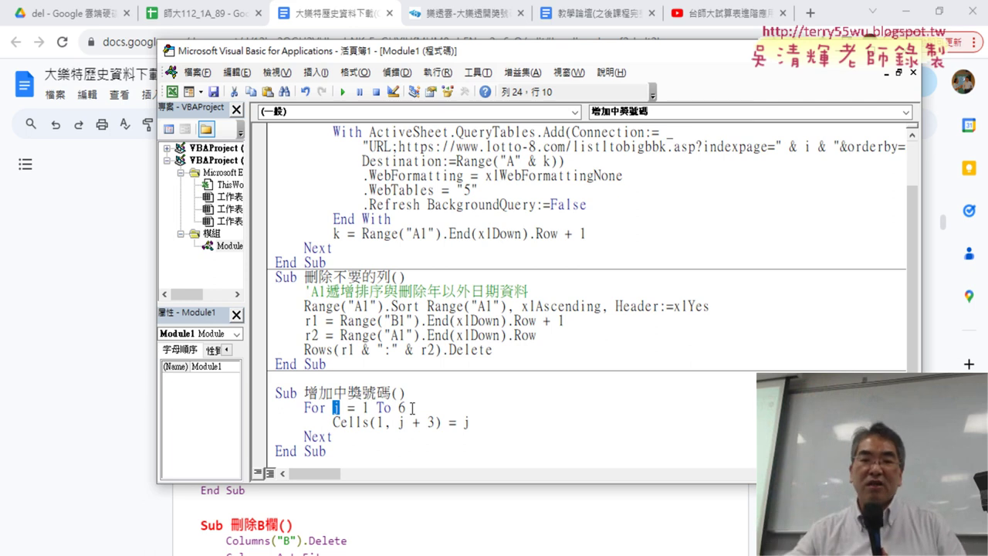
{"action": "left_click", "coordinate": [386, 422]}
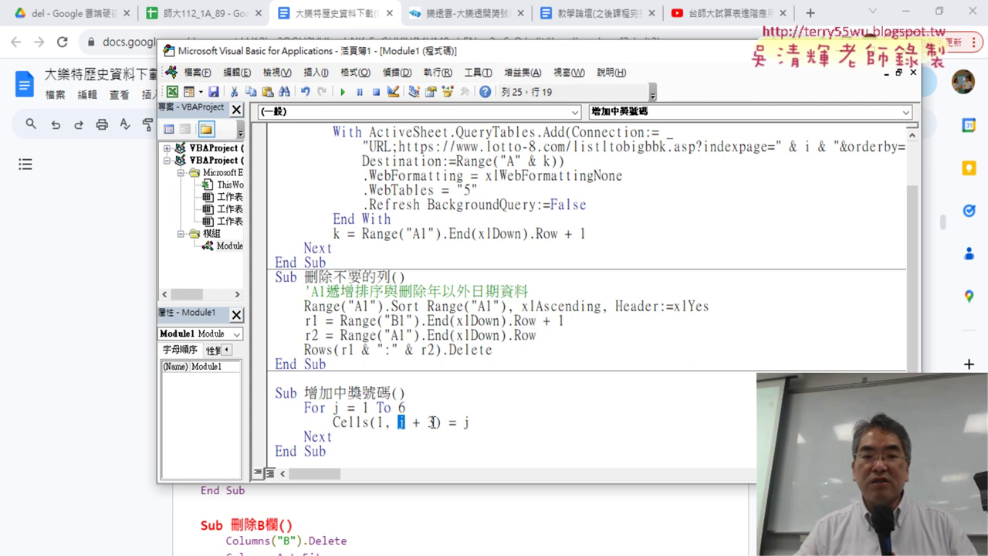
{"action": "double_click", "coordinate": [428, 422]}
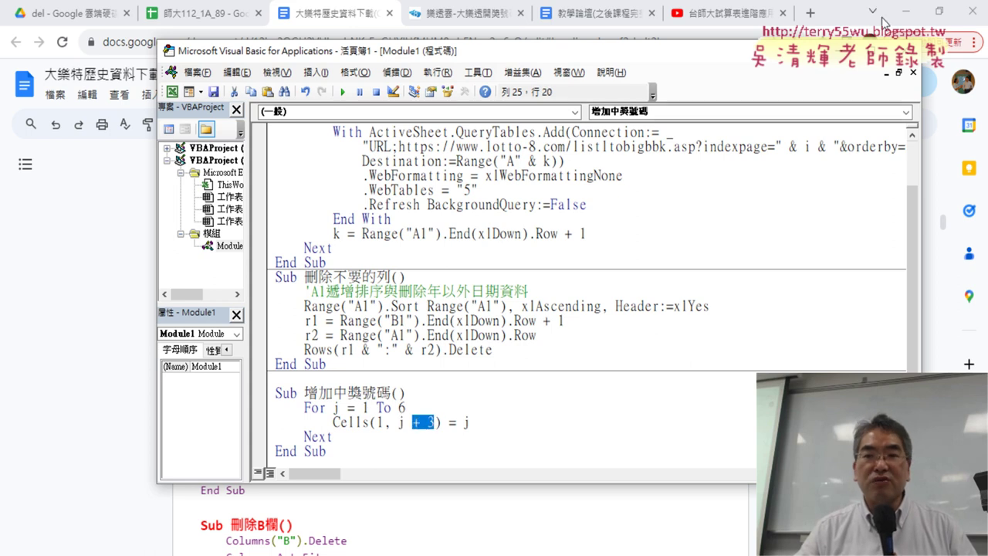
{"action": "left_click", "coordinate": [908, 11]}
{"action": "left_click", "coordinate": [95, 263]}
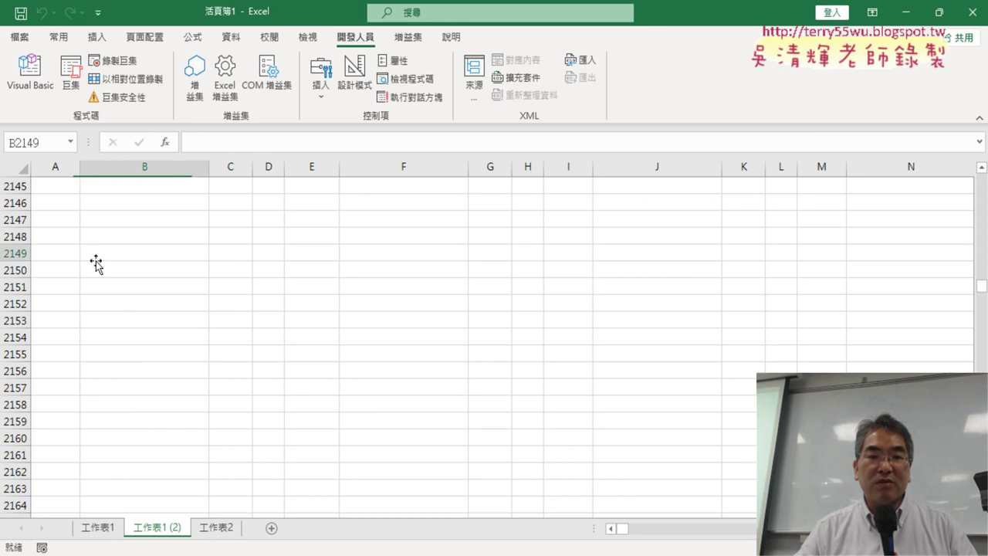
{"action": "scroll", "coordinate": [459, 340], "scroll_direction": "up", "scroll_amount": 5}
{"action": "scroll", "coordinate": [458, 340], "scroll_direction": "up", "scroll_amount": 9}
{"action": "scroll", "coordinate": [463, 342], "scroll_direction": "up", "scroll_amount": 8}
{"action": "scroll", "coordinate": [479, 346], "scroll_direction": "up", "scroll_amount": 8}
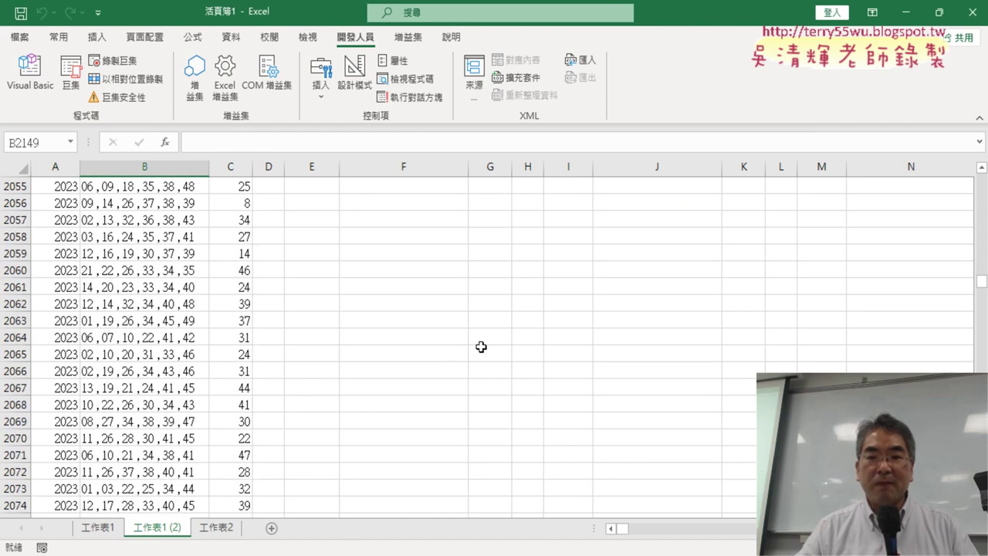
{"action": "left_click_drag", "start_coordinate": [981, 283], "coordinate": [962, 159]}
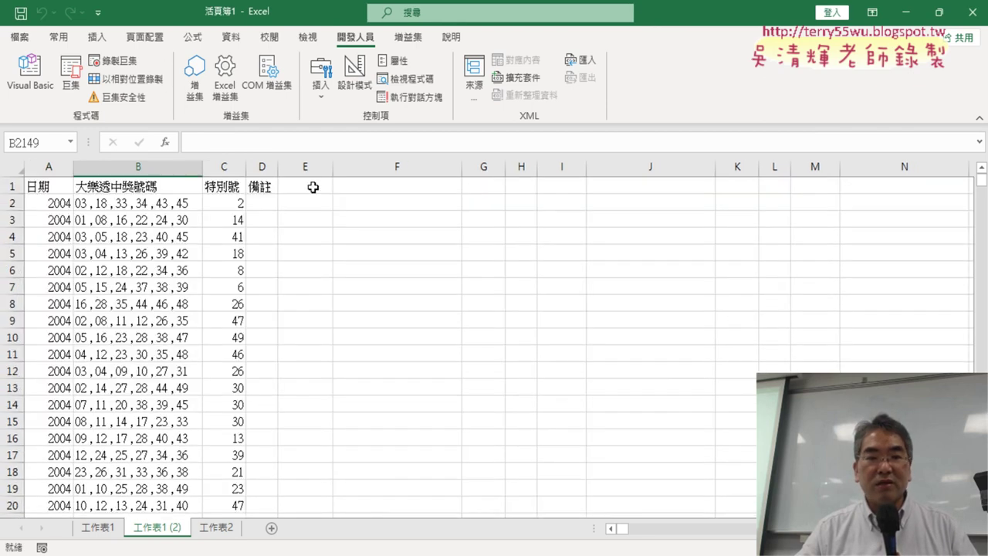
{"action": "left_click", "coordinate": [266, 185]}
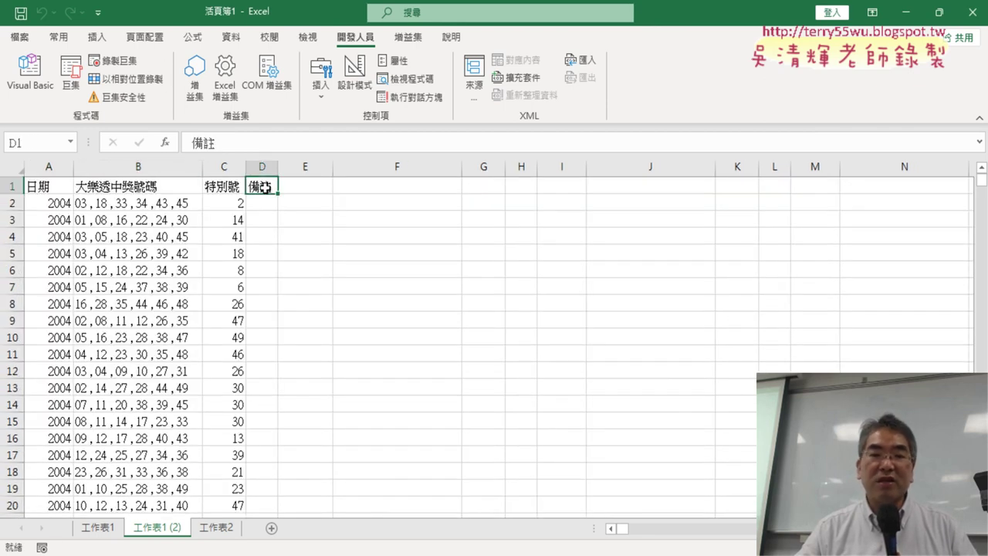
{"action": "left_click", "coordinate": [263, 167]}
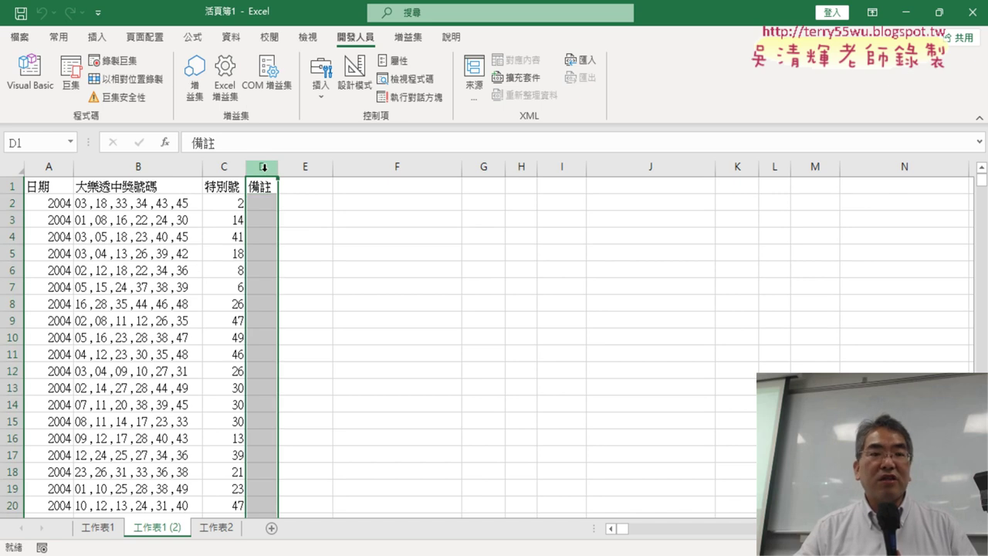
{"action": "left_click", "coordinate": [53, 170]}
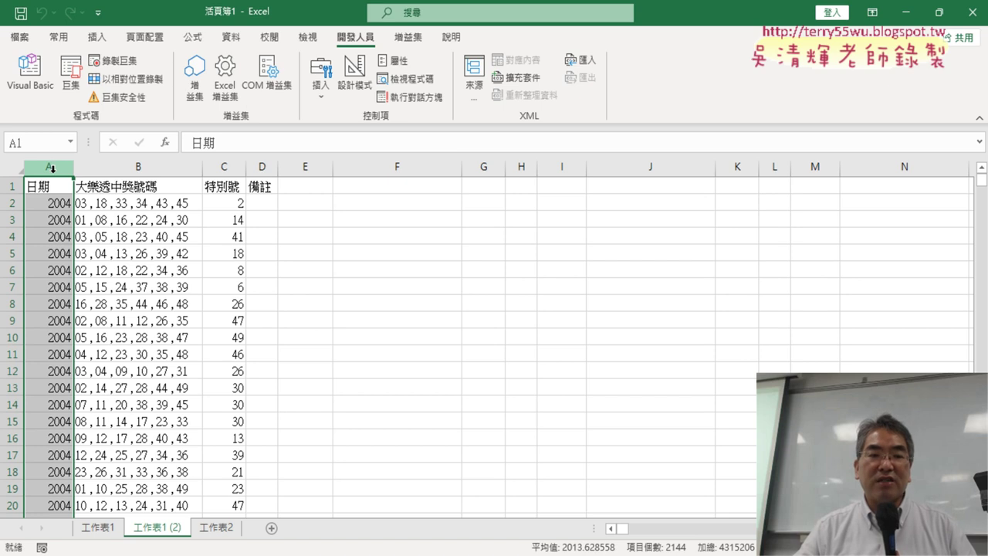
{"action": "left_click", "coordinate": [260, 167]}
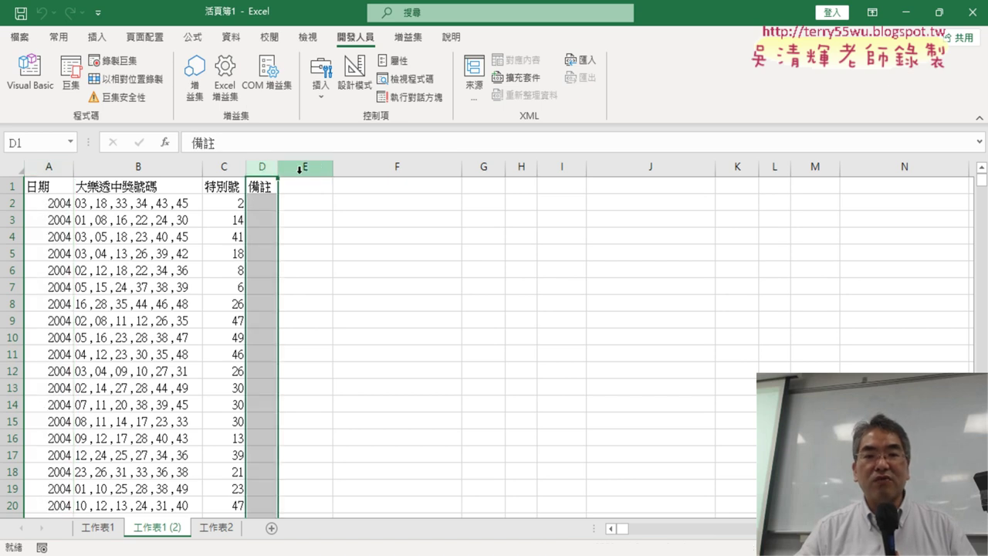
{"action": "left_click", "coordinate": [27, 83]}
Step: Begin stepping through the 增加中獎號碼 macro with F8 so 1 is written into D1
{"action": "mouse_move", "coordinate": [471, 49]}
{"action": "left_mouse_down"}
{"action": "mouse_move", "coordinate": [522, 217]}
{"action": "mouse_move", "coordinate": [566, 273]}
{"action": "mouse_move", "coordinate": [557, 217]}
{"action": "mouse_move", "coordinate": [739, 125]}
{"action": "left_mouse_up"}
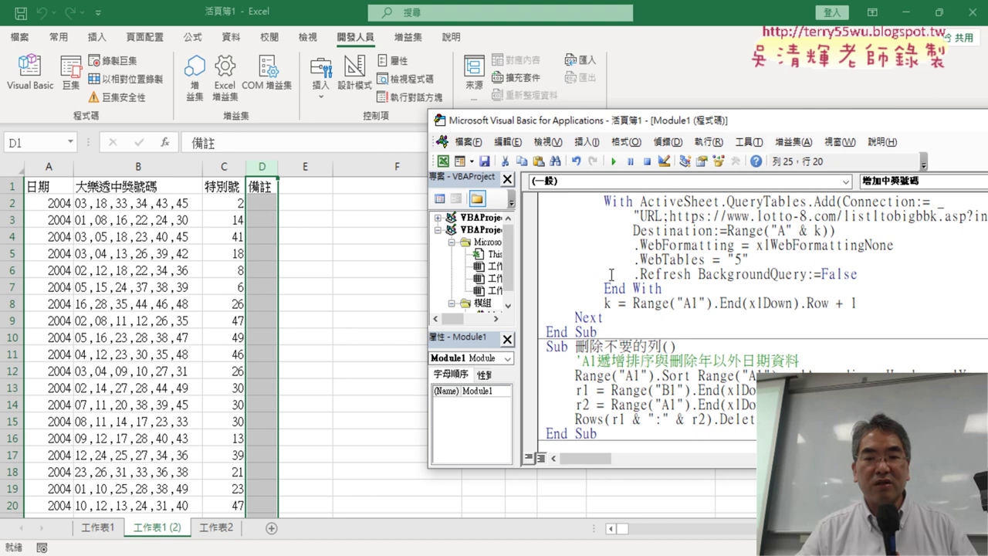
{"action": "scroll", "coordinate": [611, 274], "scroll_direction": "down", "scroll_amount": 3}
{"action": "left_click_drag", "start_coordinate": [586, 119], "coordinate": [647, 112]}
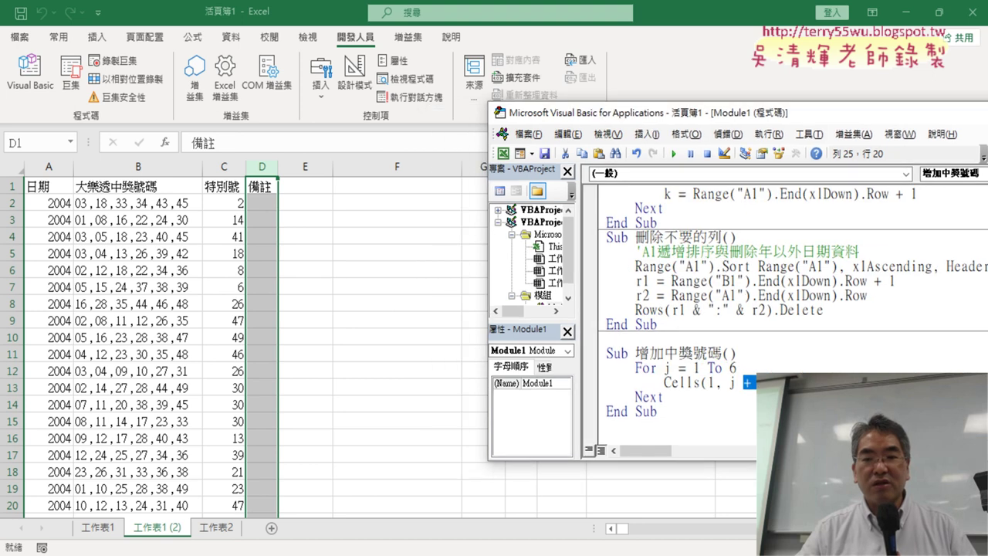
{"action": "left_click", "coordinate": [714, 382]}
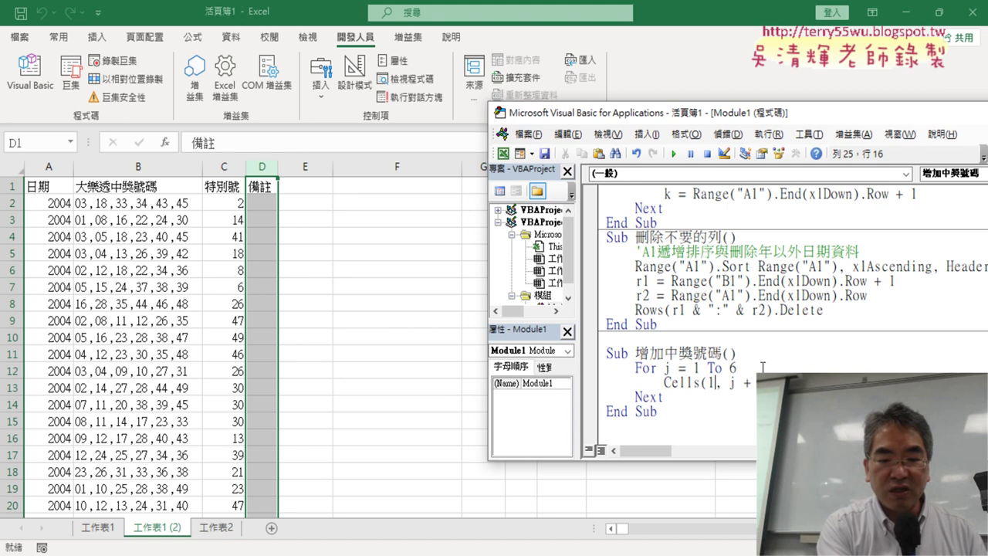
{"action": "key", "text": "F8"}
{"action": "key", "text": "F8"}
{"action": "key", "text": "F8"}
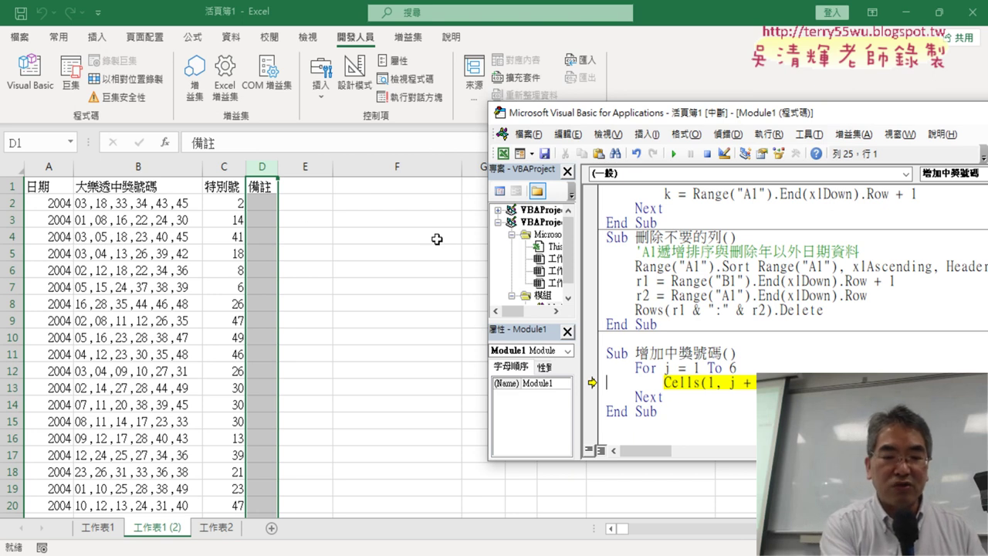
{"action": "key", "text": "F8"}
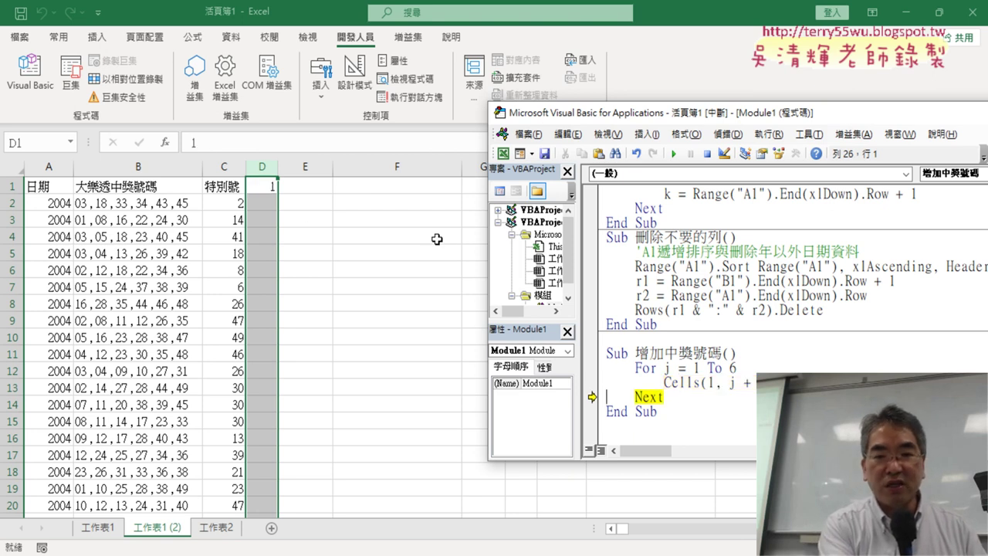
{"action": "key", "text": "F8"}
Step: Step on to write 2 and 3 into E1 and F1, then run the rest to fill G1:I1
{"action": "key", "text": "F8"}
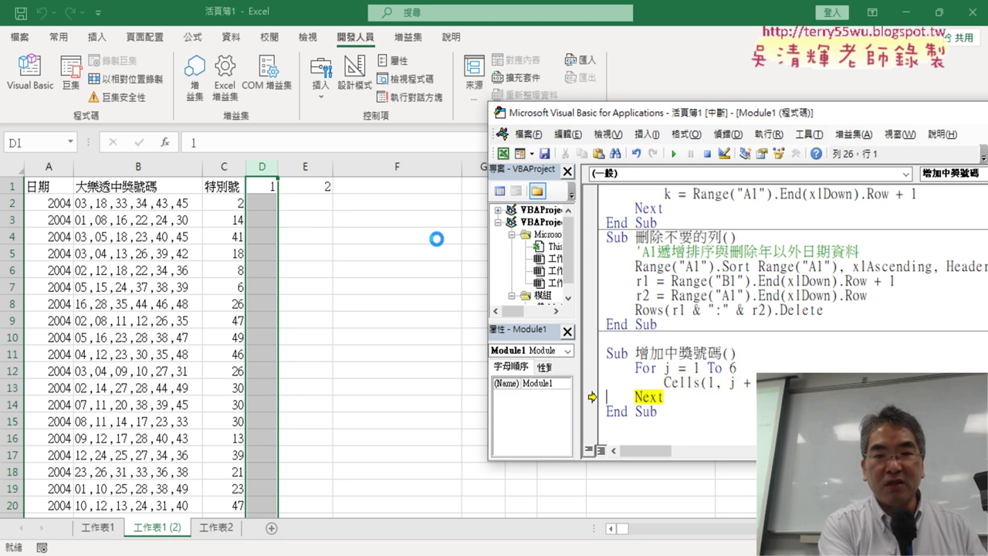
{"action": "key", "text": "F8"}
{"action": "key", "text": "F8"}
{"action": "key", "text": "F8"}
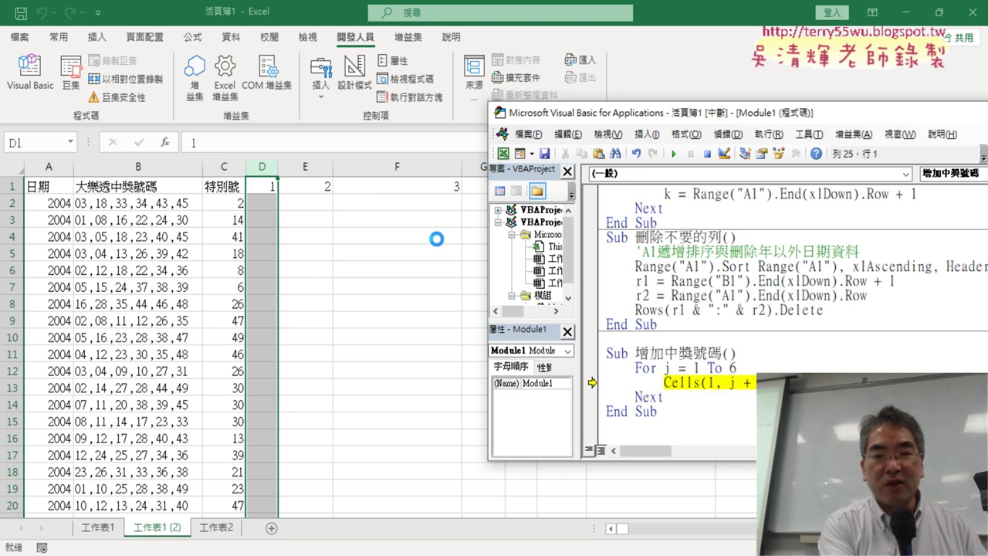
{"action": "key", "text": "F8"}
{"action": "key", "text": "F8"}
{"action": "key", "text": "F8"}
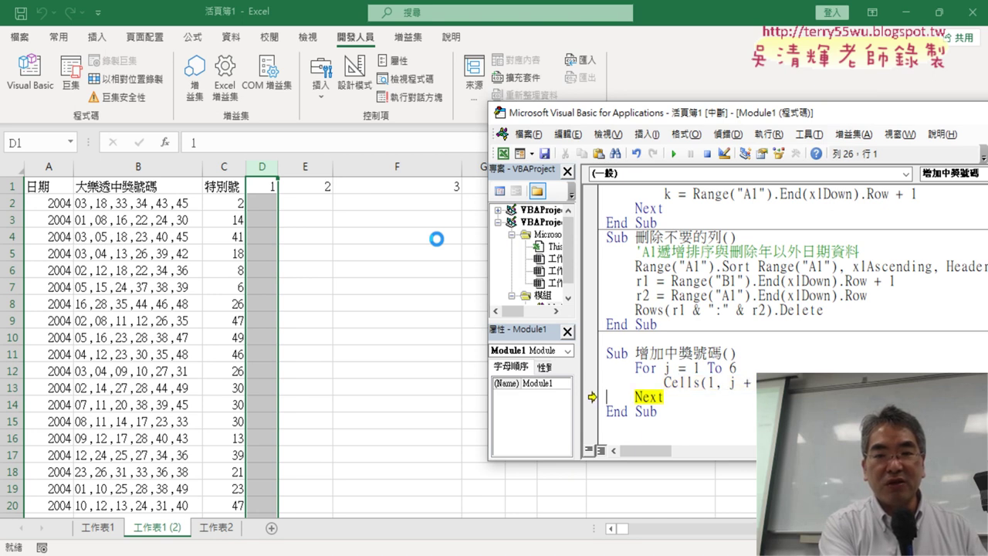
{"action": "key", "text": "F8"}
{"action": "key", "text": "F8"}
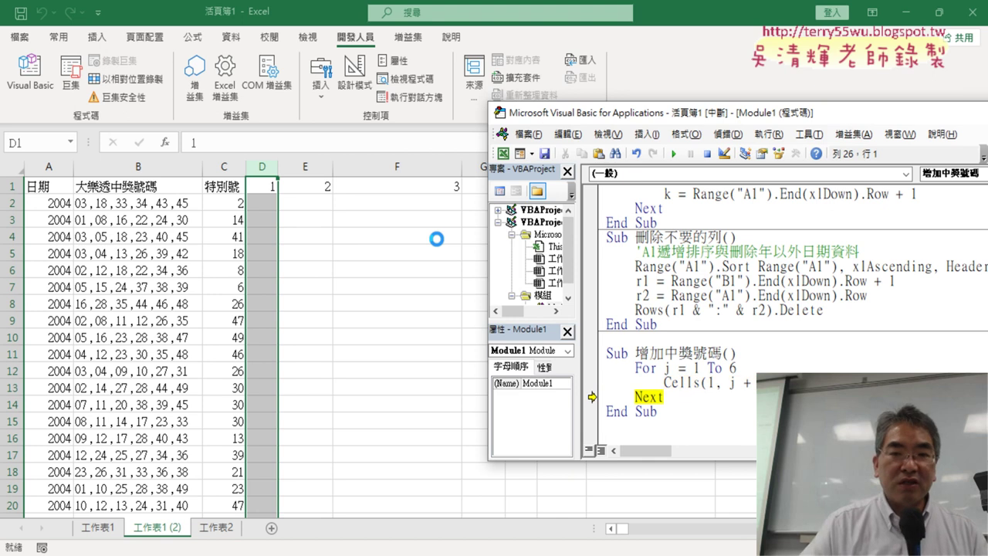
{"action": "mouse_move", "coordinate": [616, 113]}
{"action": "left_mouse_down"}
{"action": "mouse_move", "coordinate": [617, 226]}
{"action": "mouse_move", "coordinate": [655, 78]}
{"action": "left_mouse_up"}
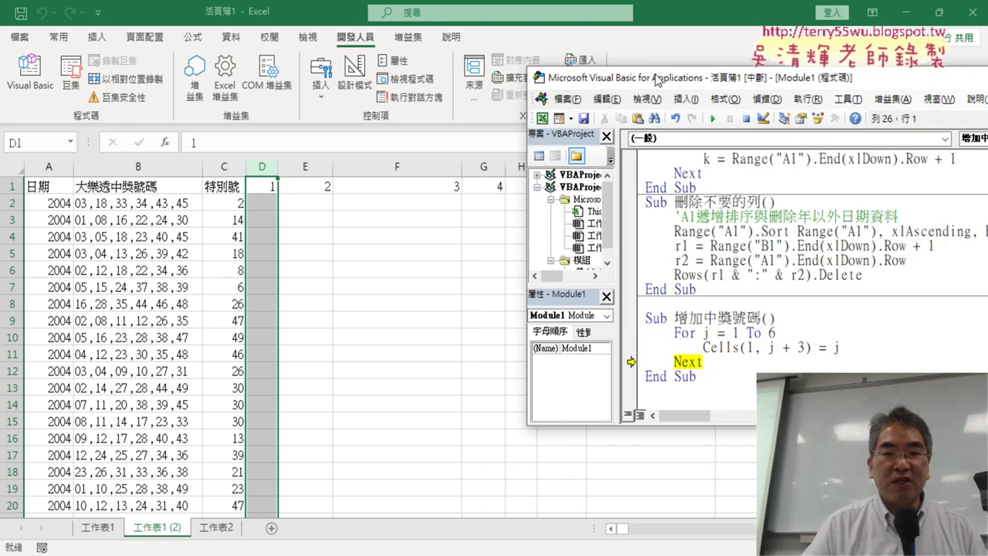
{"action": "key", "text": "F5"}
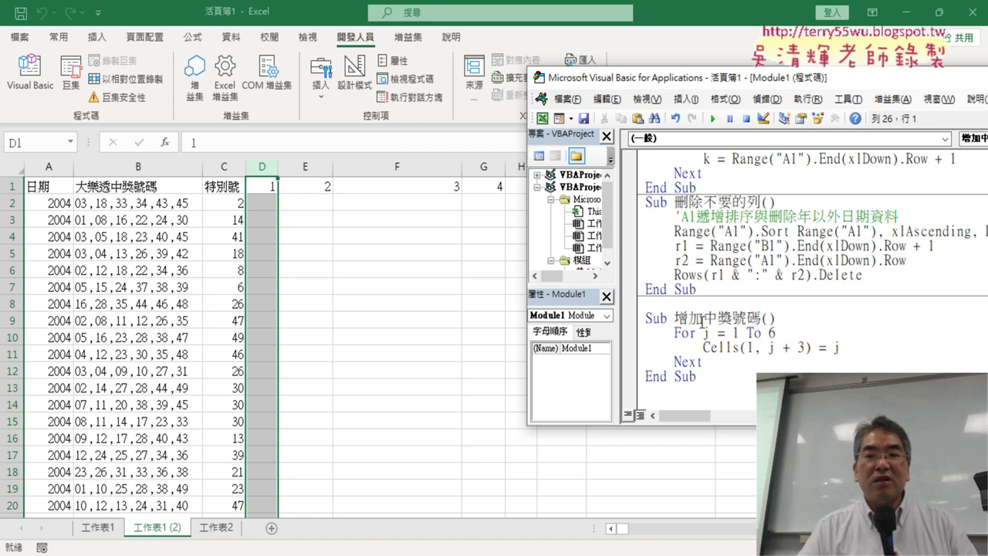
{"action": "left_click", "coordinate": [690, 394]}
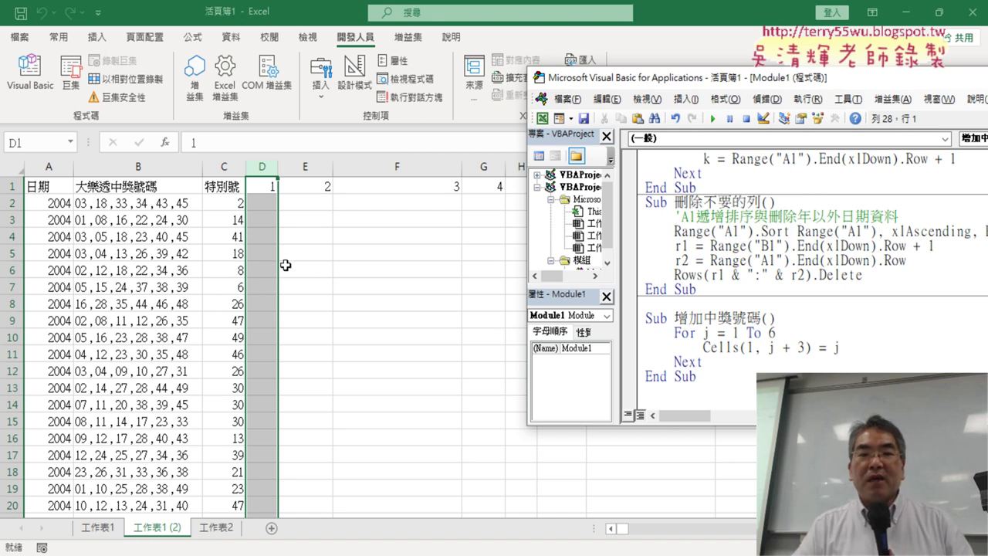
Step: Select the draw number strings in column B from B2 down to row 2144
{"action": "left_click", "coordinate": [170, 207]}
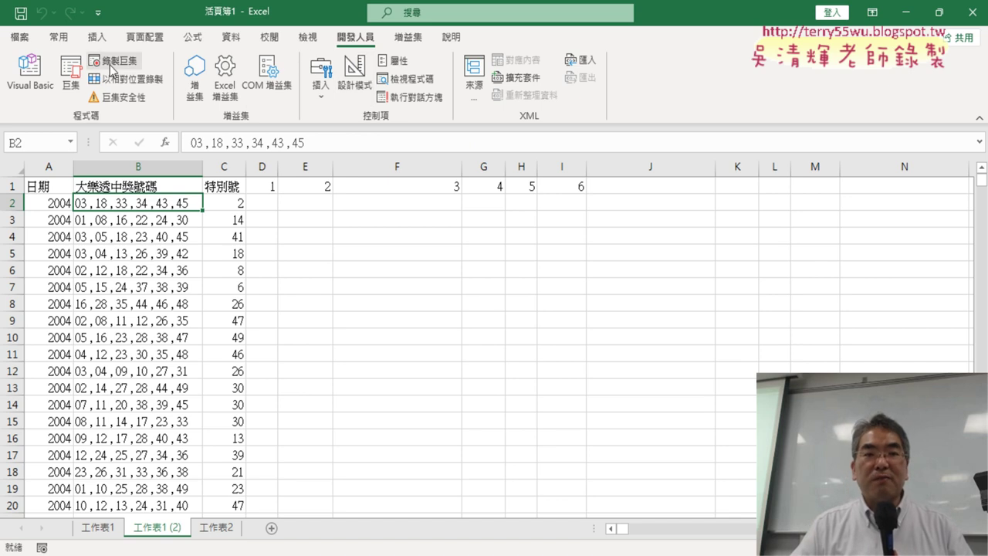
{"action": "left_click", "coordinate": [454, 337]}
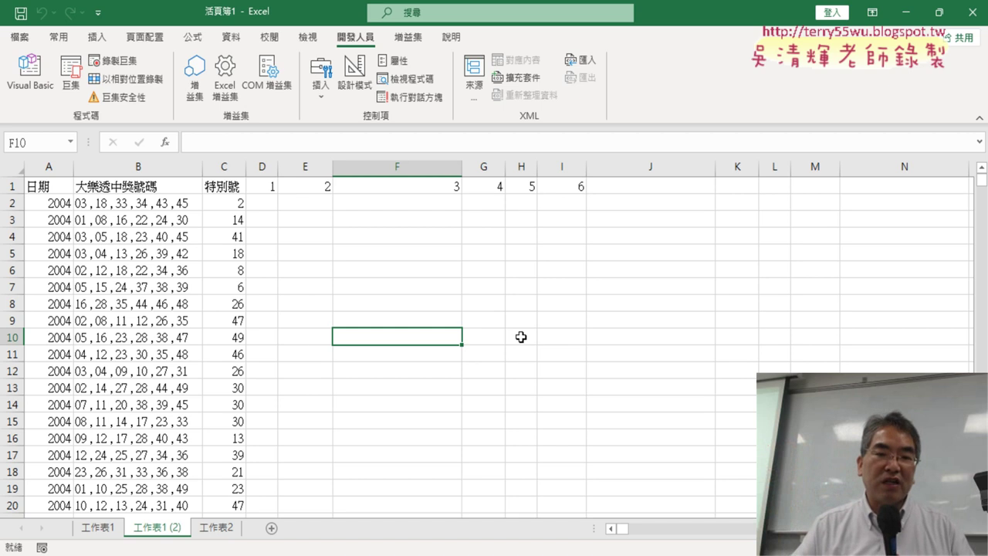
{"action": "left_click", "coordinate": [142, 204]}
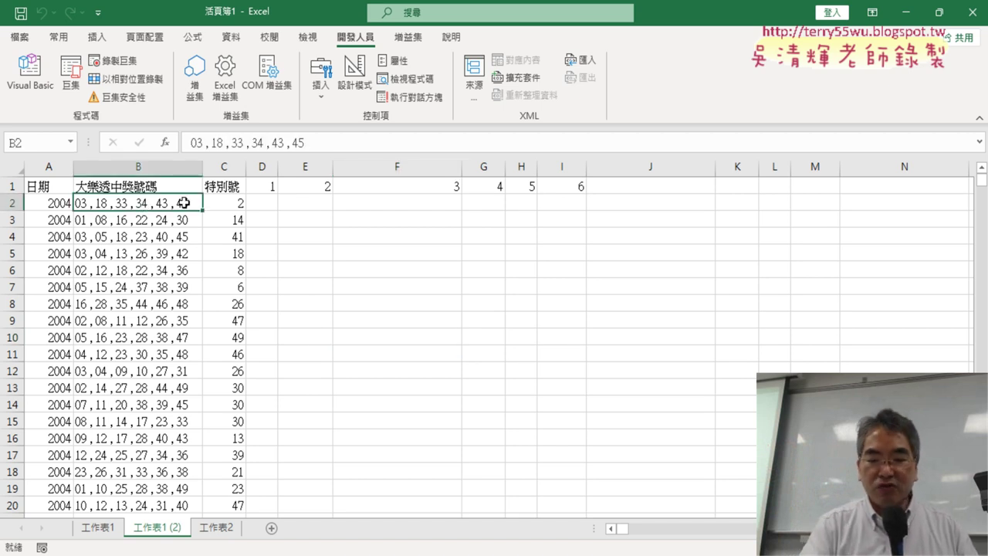
{"action": "key", "text": "ctrl+shift+Down"}
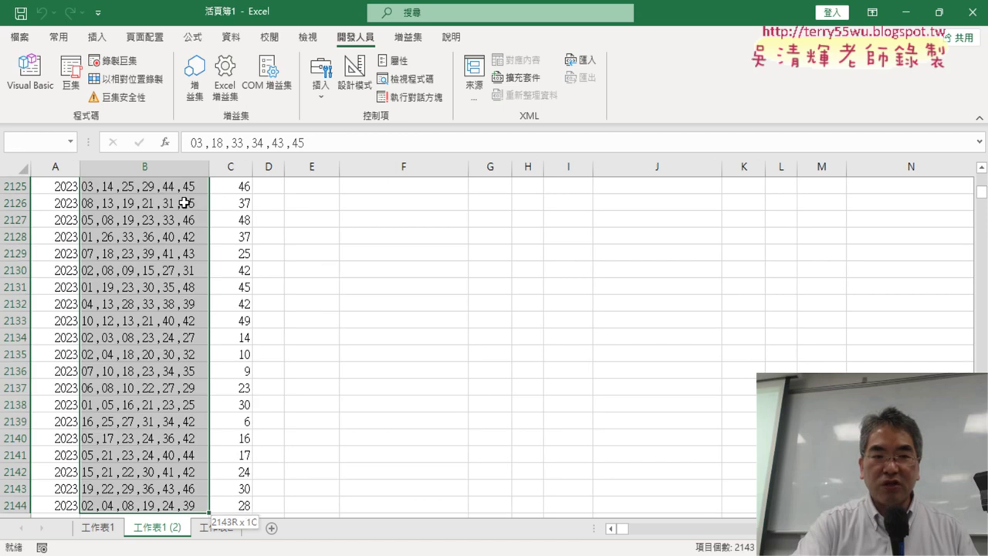
{"action": "left_click", "coordinate": [269, 36]}
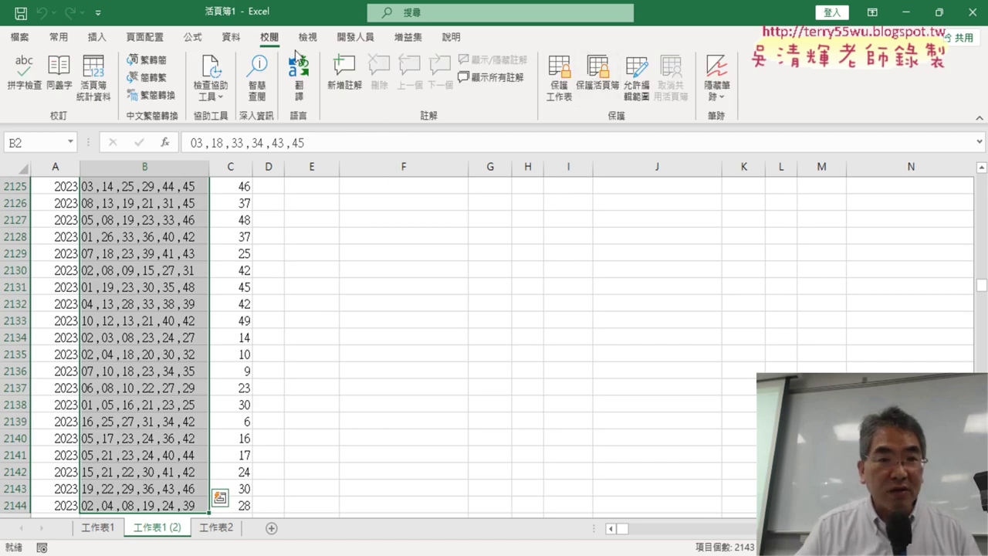
Step: Run Text to Columns with Delimited comma splitting, putting the six numbers from D2 onward
{"action": "left_click", "coordinate": [229, 37]}
{"action": "left_click", "coordinate": [503, 81]}
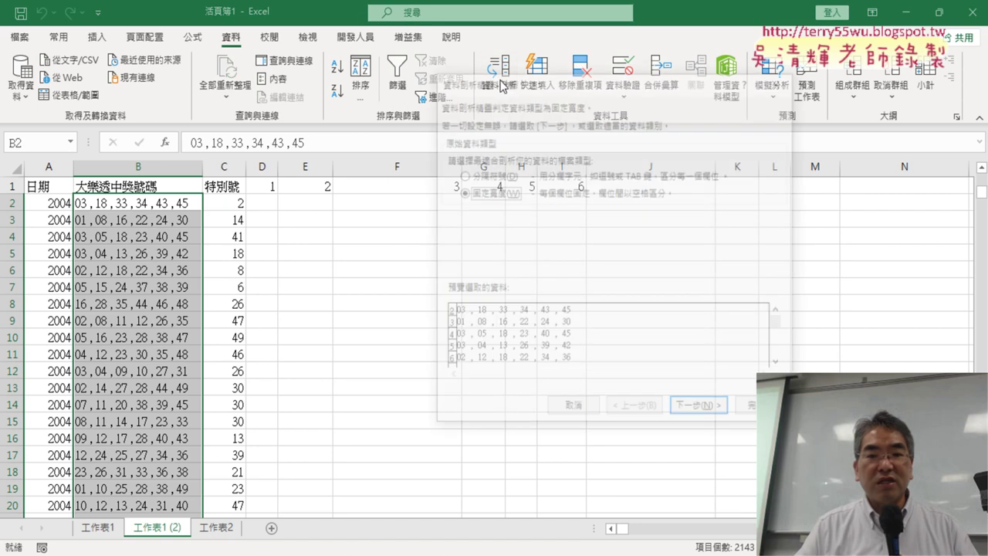
{"action": "left_click", "coordinate": [485, 178]}
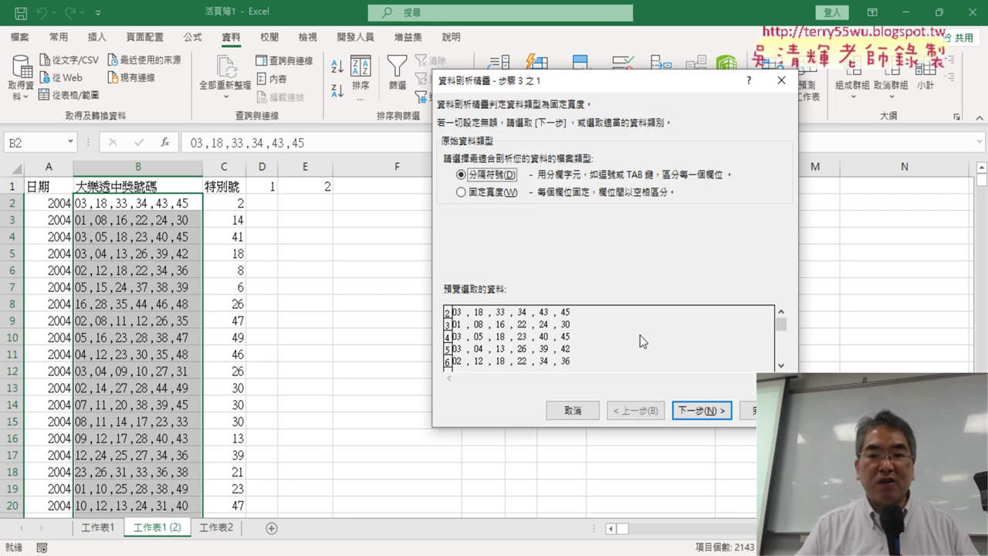
{"action": "left_click", "coordinate": [703, 410]}
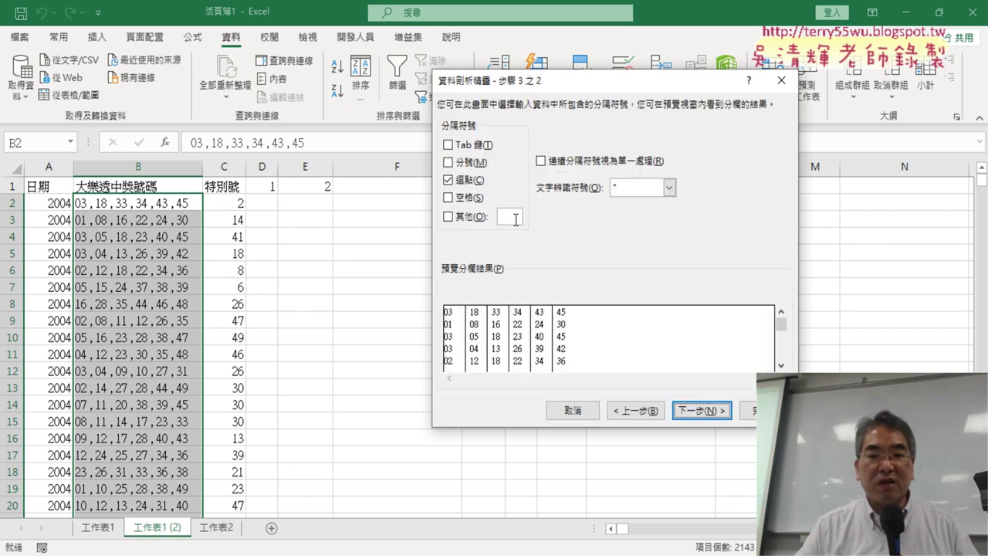
{"action": "left_click", "coordinate": [702, 402]}
{"action": "left_click", "coordinate": [514, 228]}
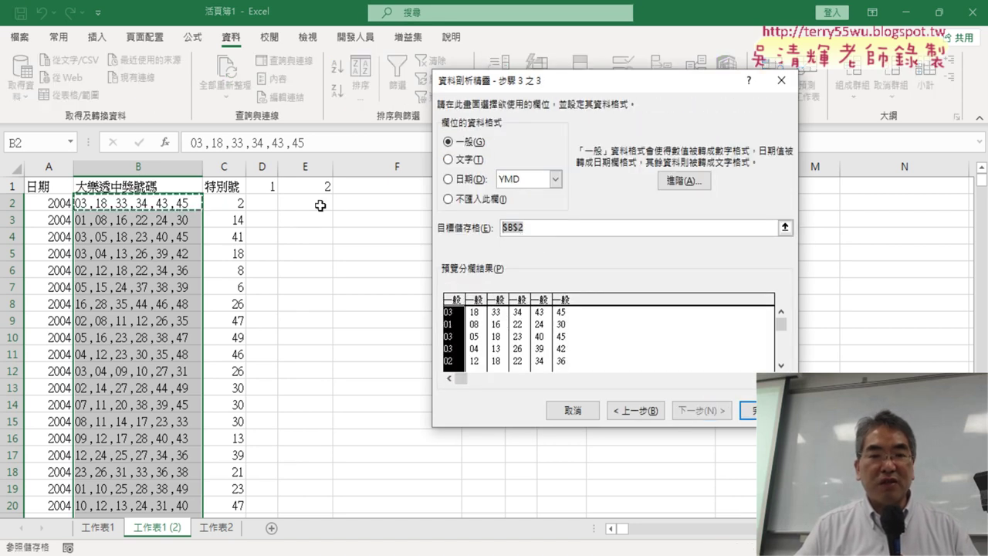
{"action": "left_click", "coordinate": [262, 203]}
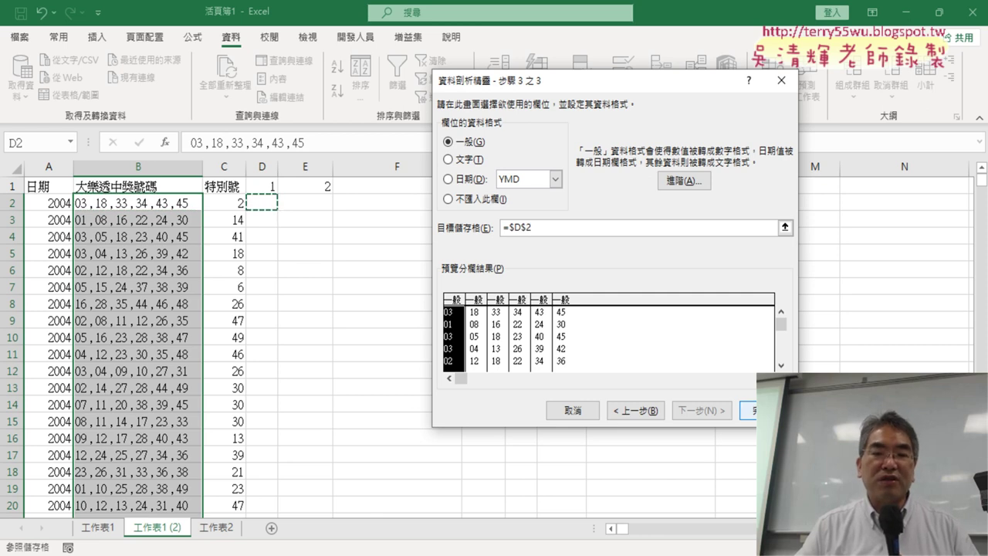
{"action": "left_click", "coordinate": [768, 410]}
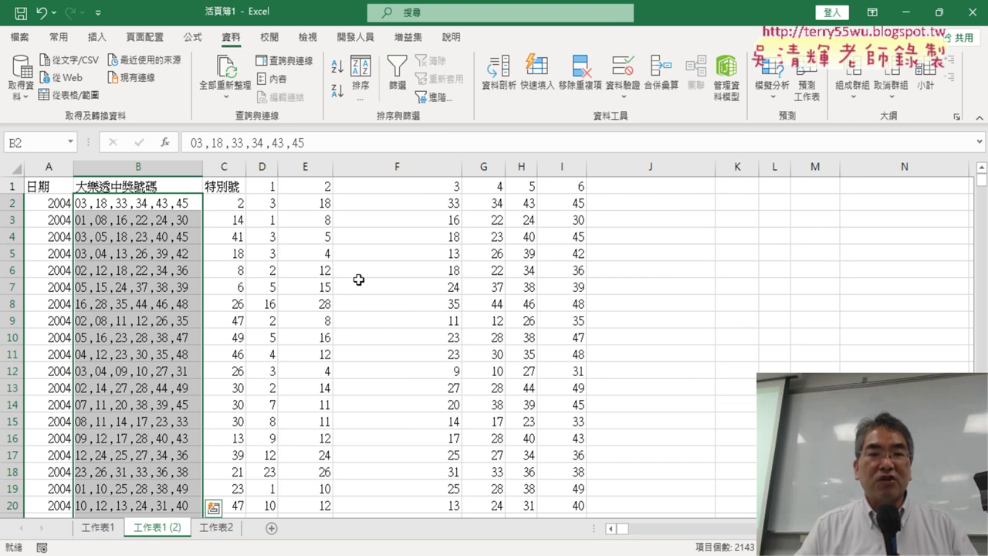
Step: Copy the 資料剖析 macro code from the Google Doc and paste it into Module1
{"action": "left_click", "coordinate": [360, 37]}
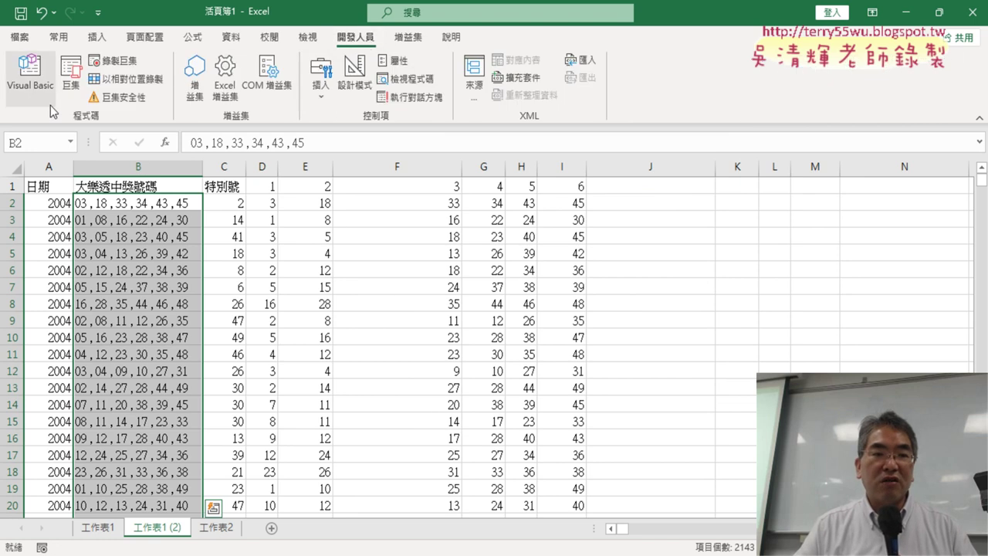
{"action": "left_click", "coordinate": [28, 94]}
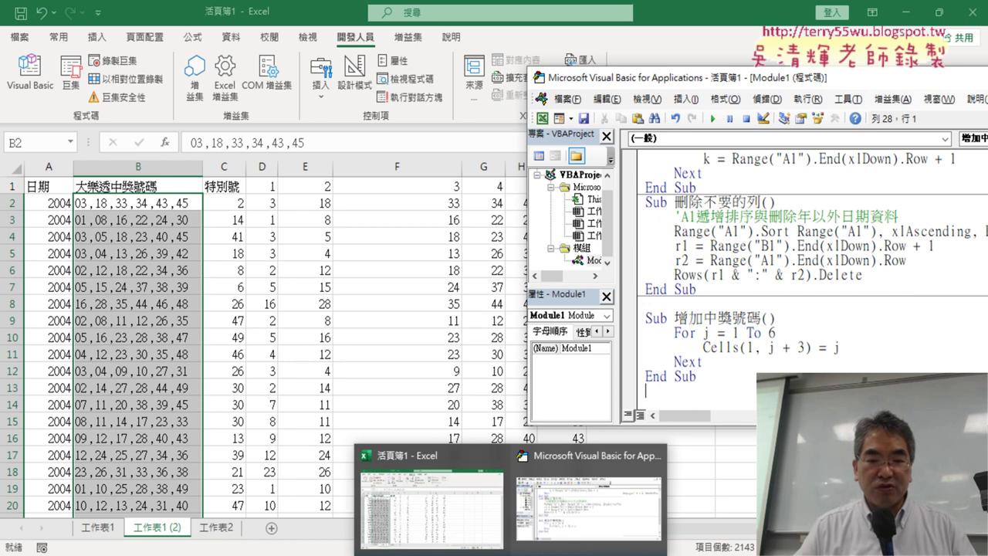
{"action": "left_click", "coordinate": [447, 432]}
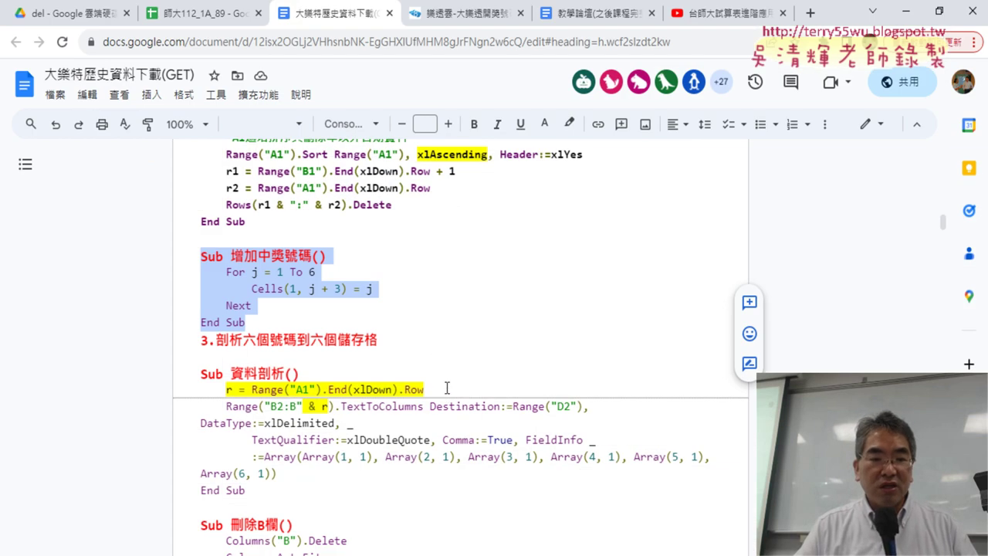
{"action": "scroll", "coordinate": [447, 389], "scroll_direction": "down", "scroll_amount": 2}
{"action": "left_click_drag", "start_coordinate": [279, 419], "coordinate": [194, 297]}
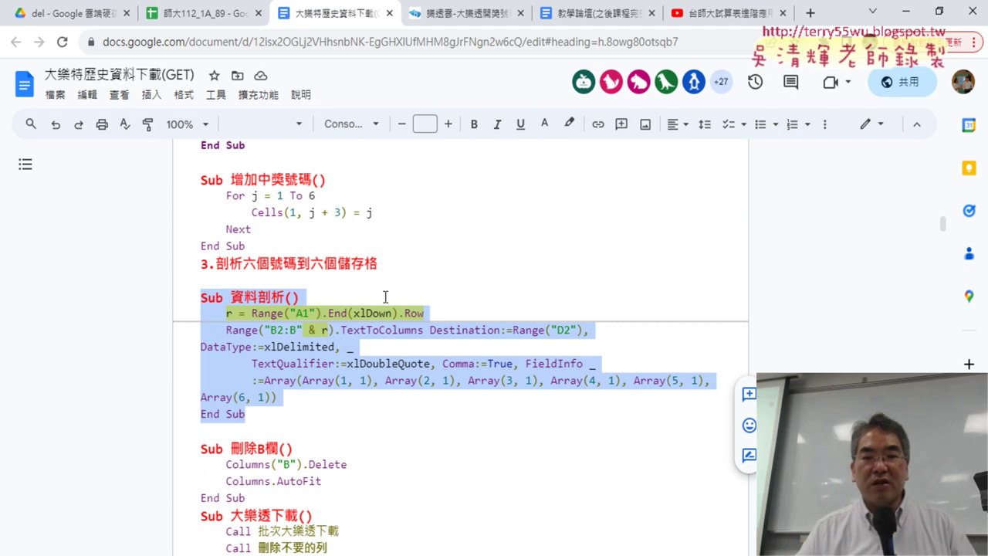
{"action": "left_click", "coordinate": [907, 12]}
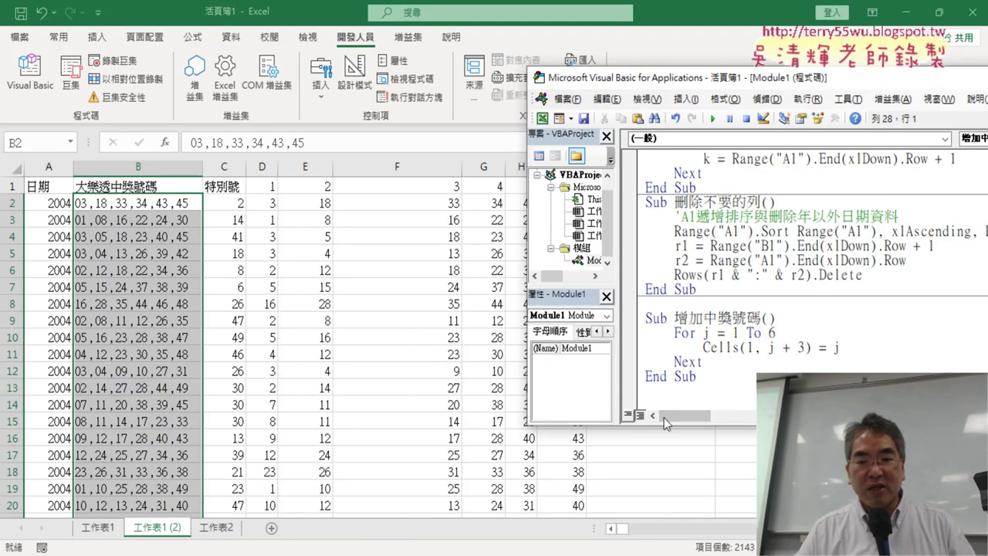
{"action": "key", "text": "ctrl+v"}
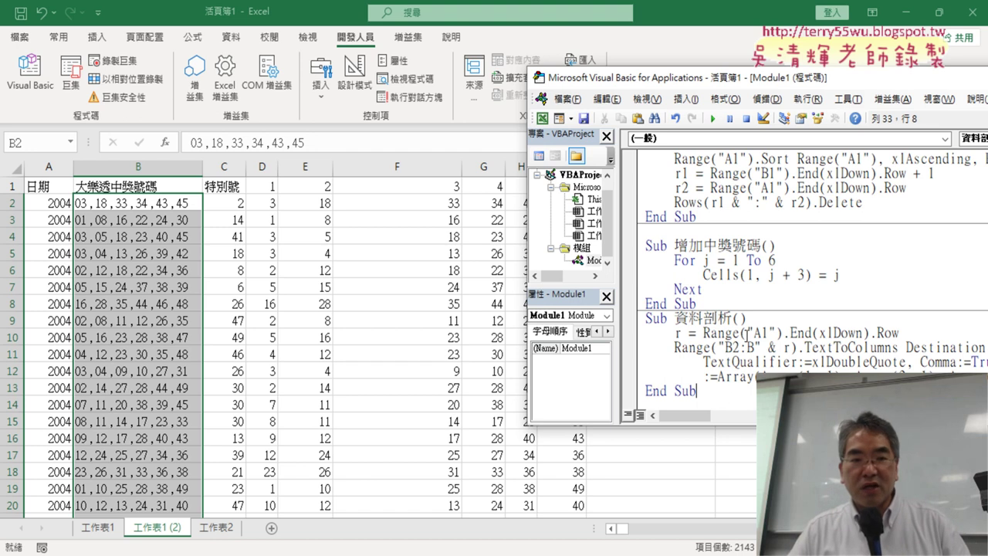
Step: Delete the split numbers in D2:I down to the last row, then run 資料剖析 to refill them
{"action": "left_click", "coordinate": [316, 253]}
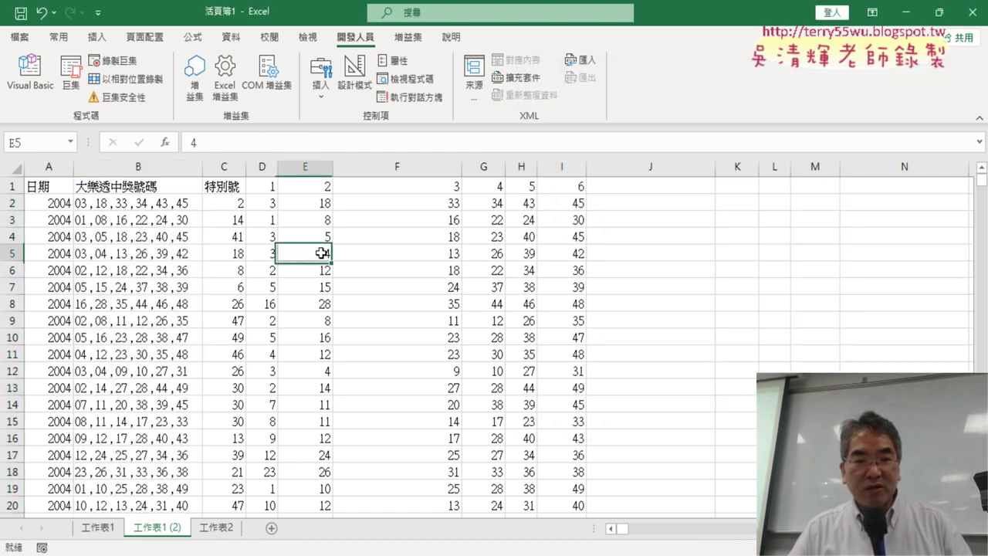
{"action": "left_click", "coordinate": [263, 203]}
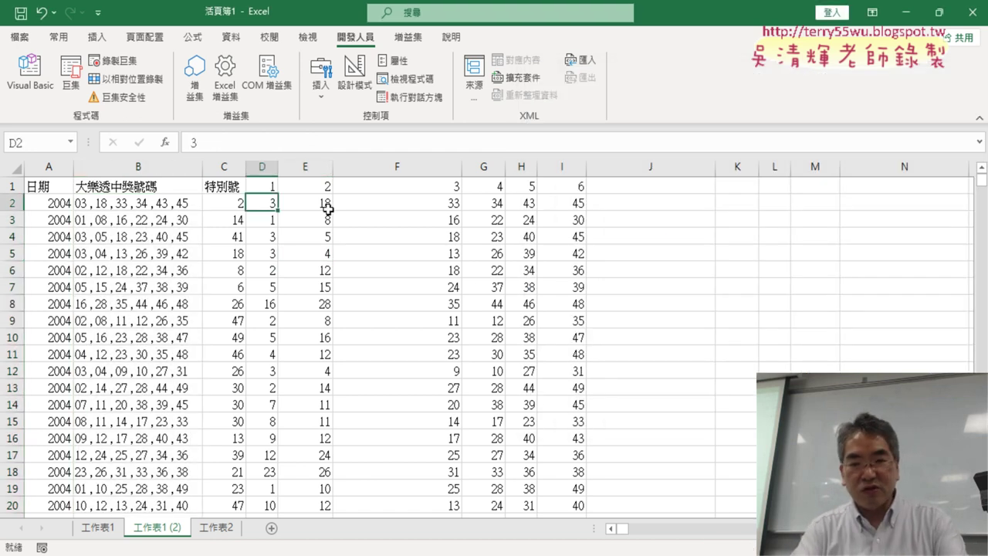
{"action": "key", "text": "ctrl+shift+Right"}
{"action": "key", "text": "ctrl+shift+Down"}
{"action": "key", "text": "Delete"}
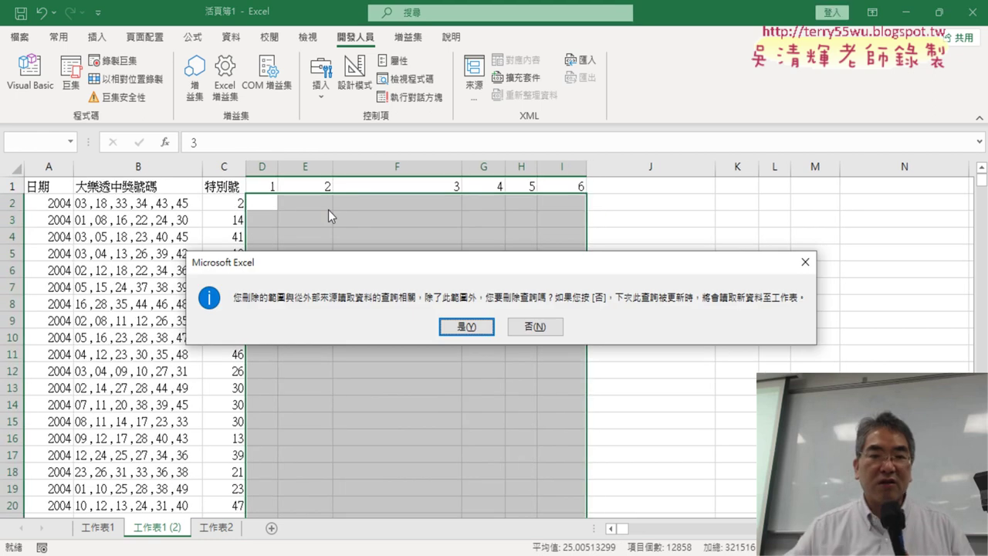
{"action": "left_click", "coordinate": [483, 322]}
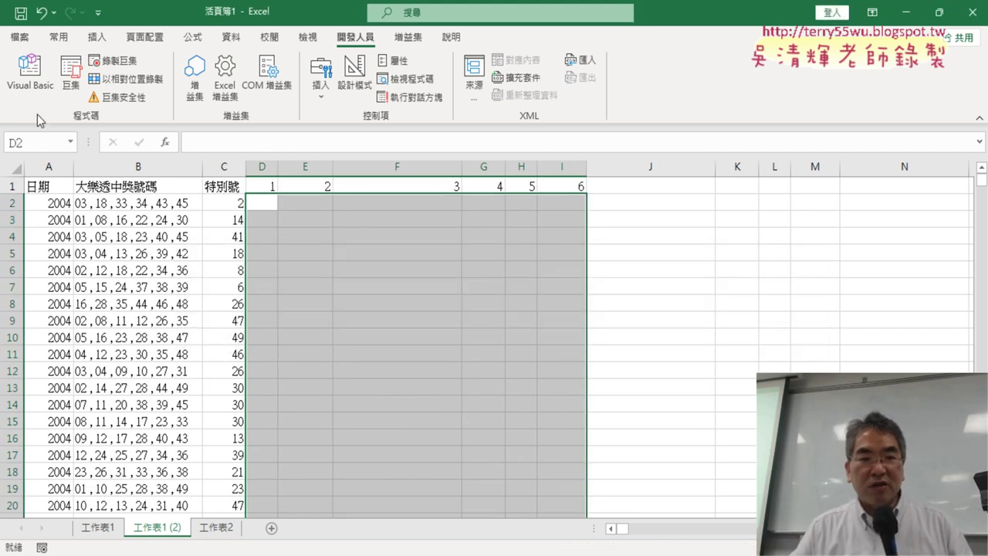
{"action": "left_click", "coordinate": [31, 73]}
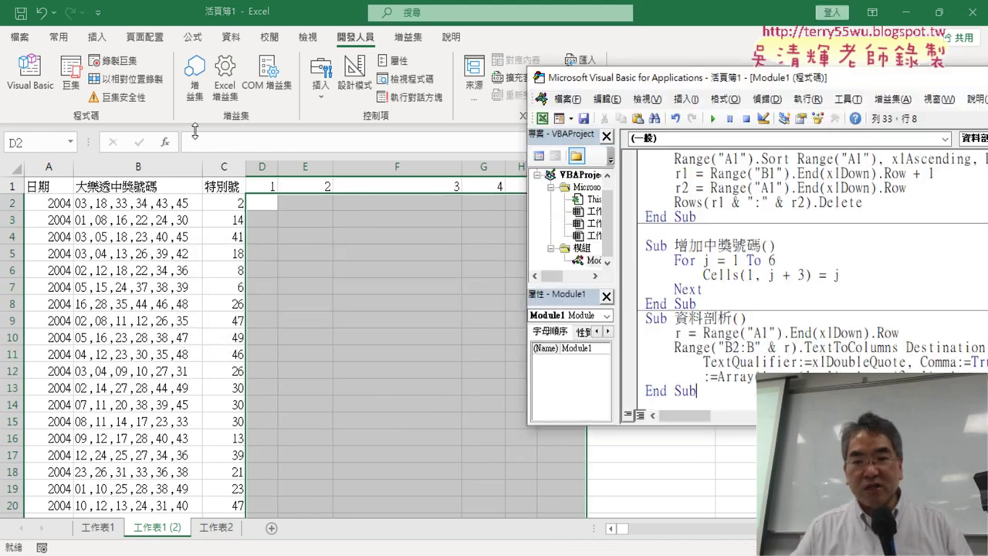
{"action": "left_click", "coordinate": [712, 119]}
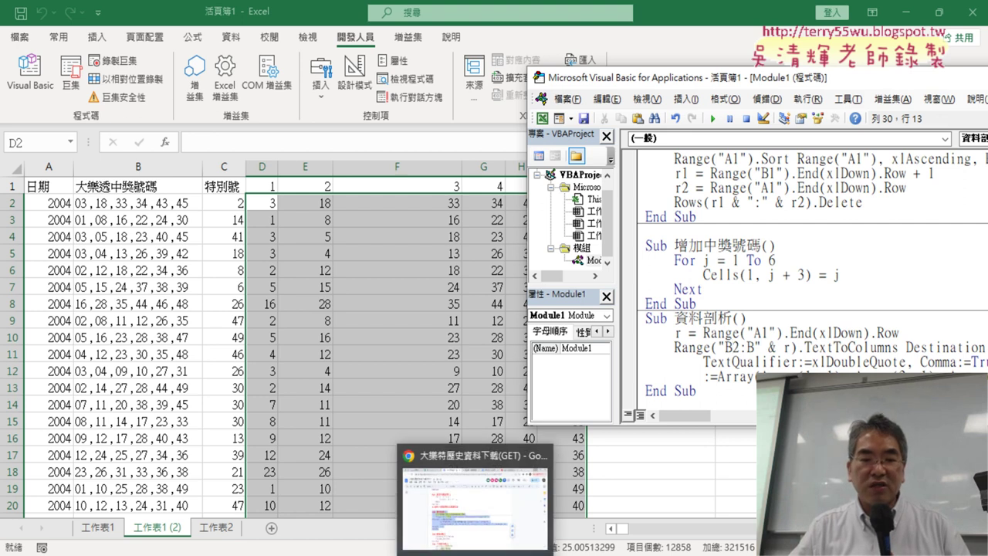
Step: Copy the 刪除B欄 macro from the Google Doc and paste it into the module
{"action": "left_click", "coordinate": [475, 541]}
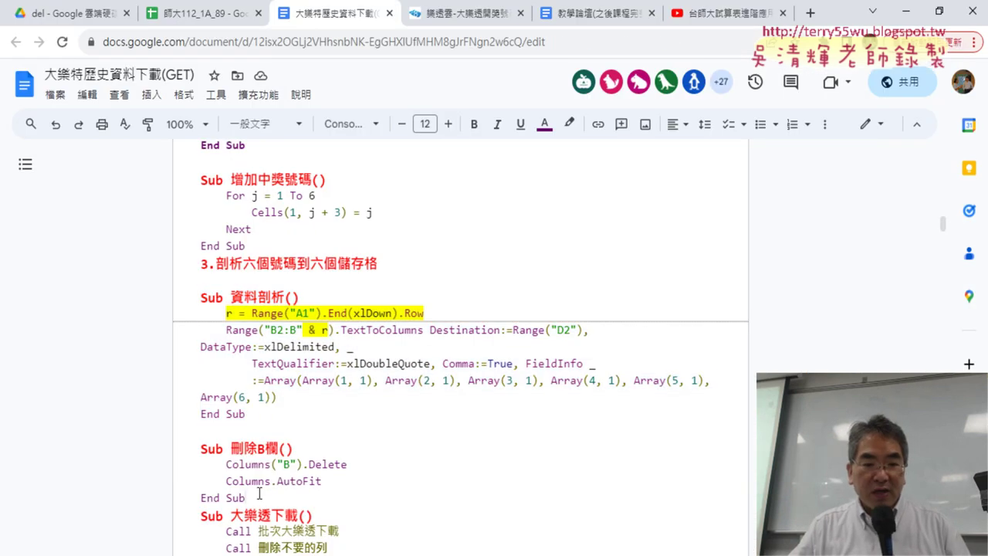
{"action": "left_click_drag", "start_coordinate": [200, 448], "coordinate": [247, 498]}
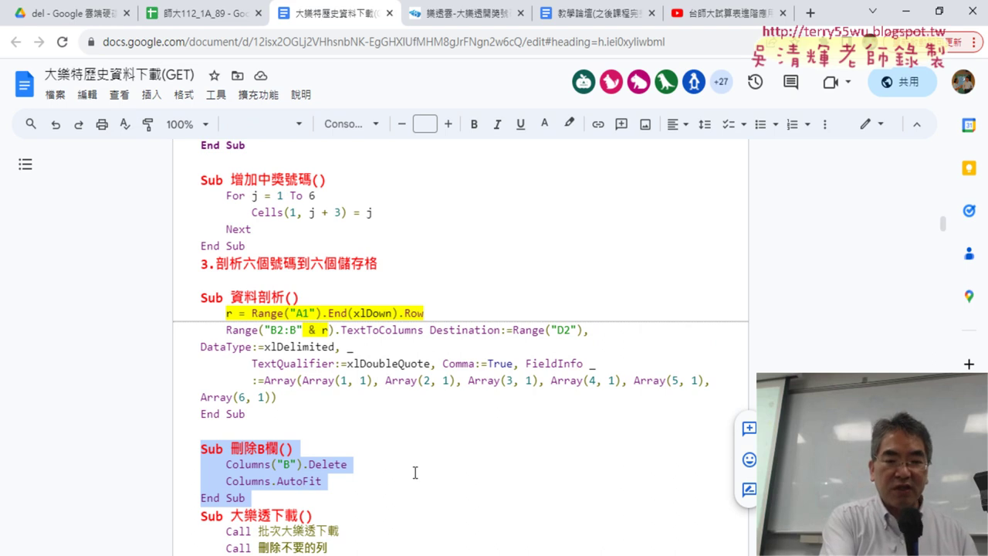
{"action": "left_click", "coordinate": [906, 13]}
{"action": "left_click_drag", "start_coordinate": [743, 82], "coordinate": [401, 77]}
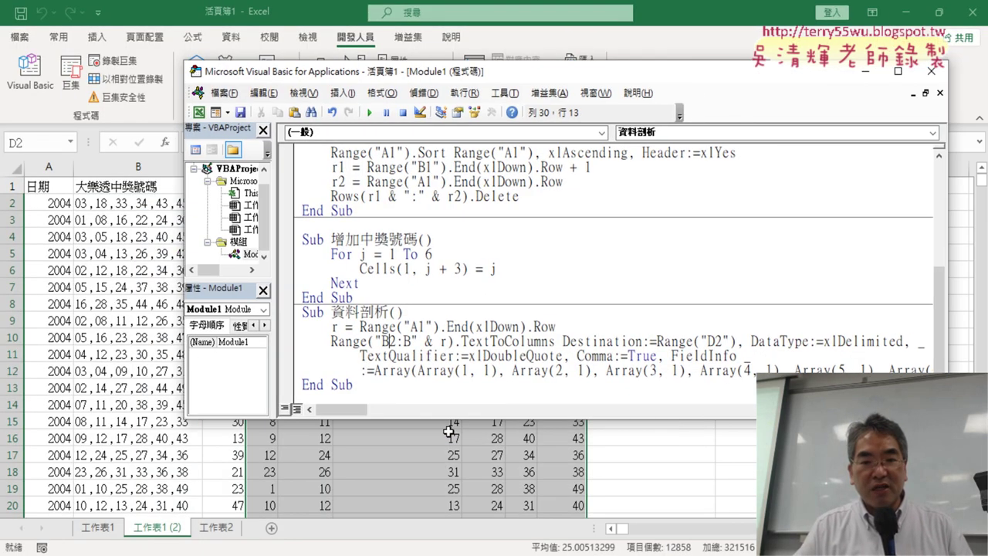
{"action": "left_click_drag", "start_coordinate": [466, 423], "coordinate": [463, 503]}
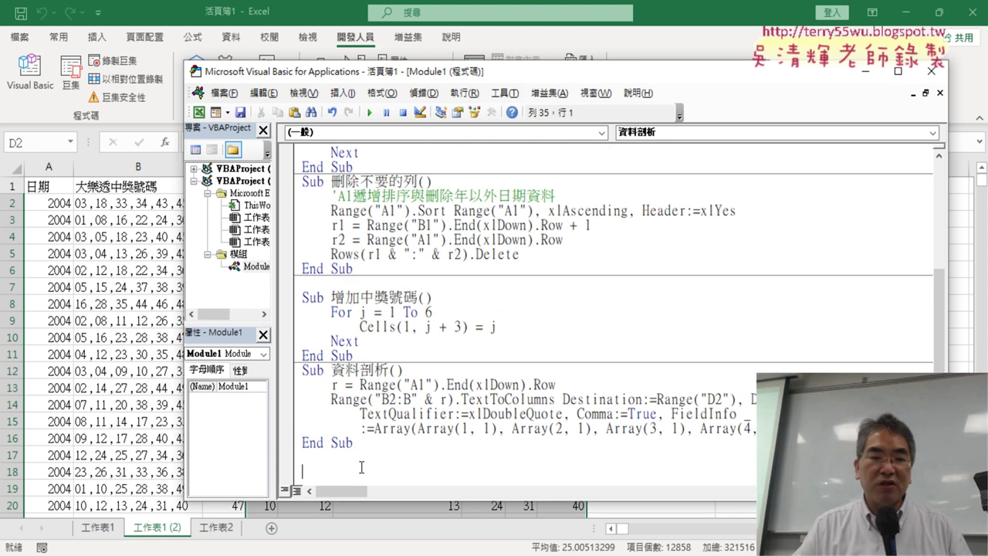
{"action": "key", "text": "ctrl+v"}
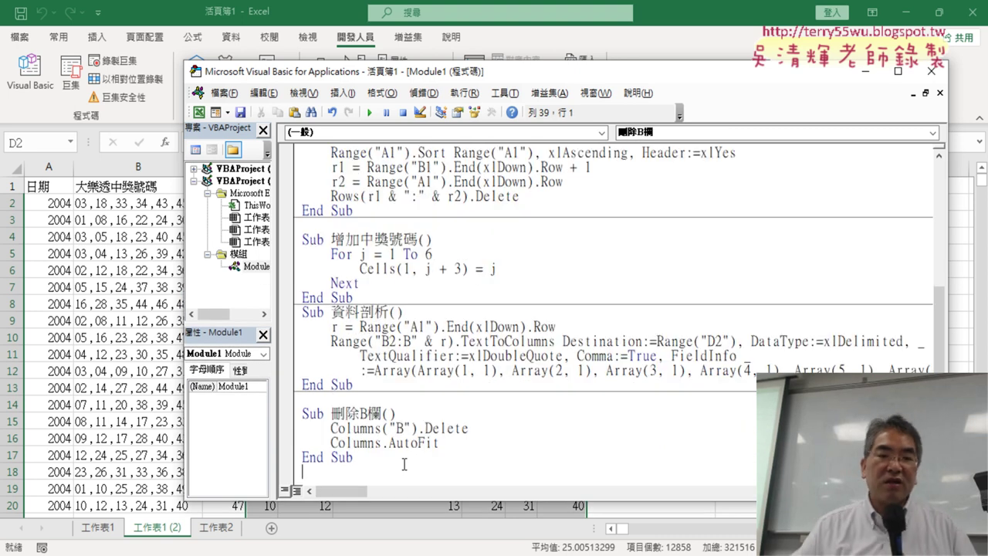
Step: Explain the column B Delete and AutoFit lines, then step through 刪除B欄 to run them
{"action": "left_click_drag", "start_coordinate": [433, 78], "coordinate": [520, 54]}
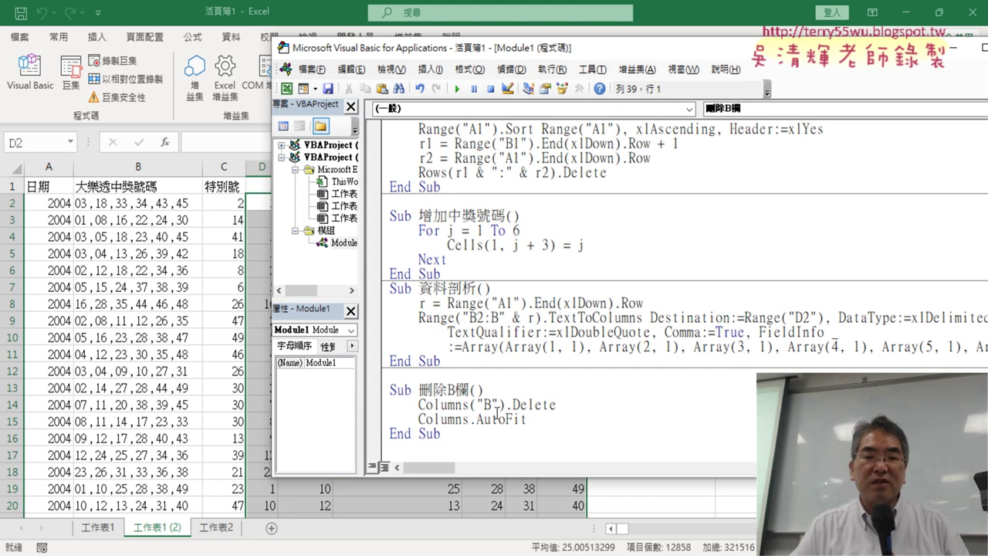
{"action": "left_click_drag", "start_coordinate": [421, 404], "coordinate": [454, 404]}
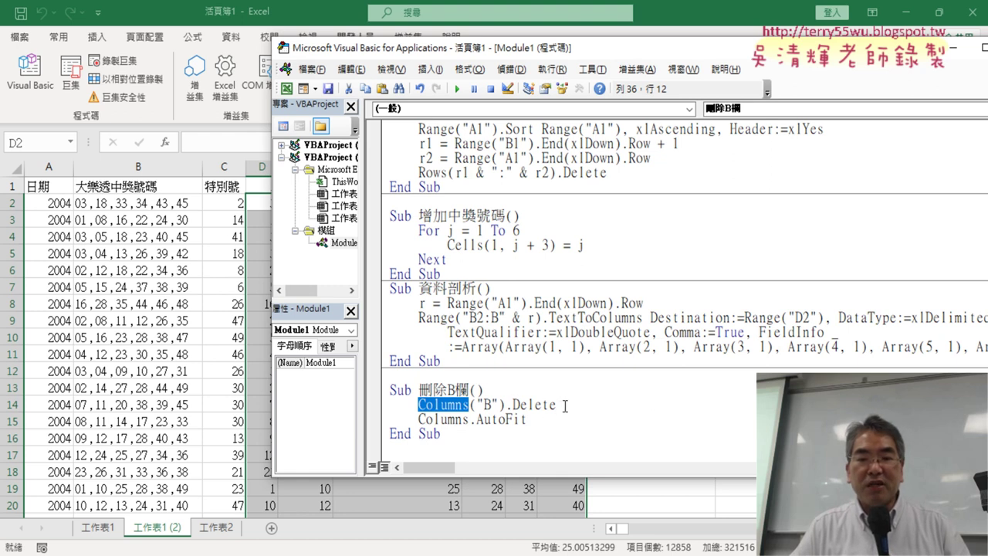
{"action": "left_click_drag", "start_coordinate": [565, 406], "coordinate": [520, 404]}
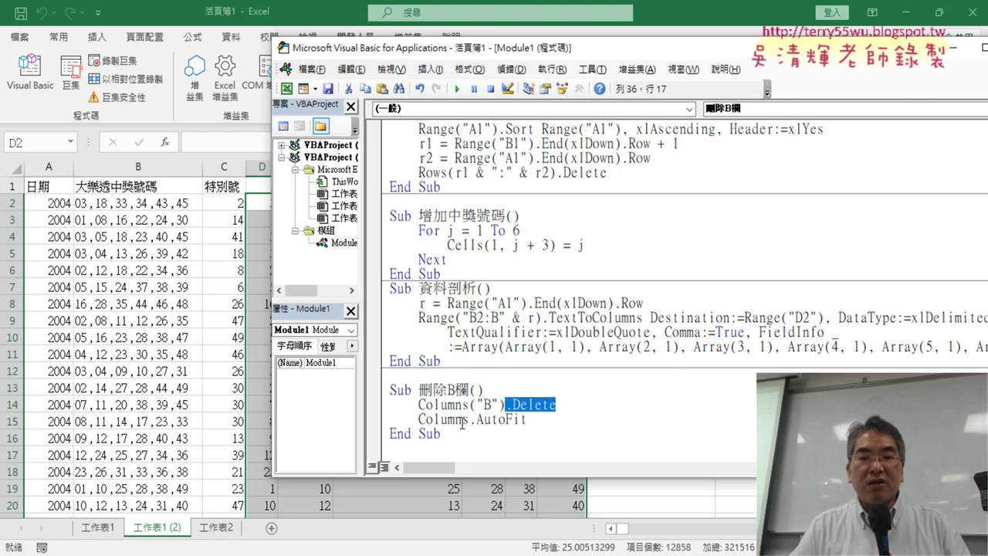
{"action": "left_click_drag", "start_coordinate": [475, 419], "coordinate": [528, 420]}
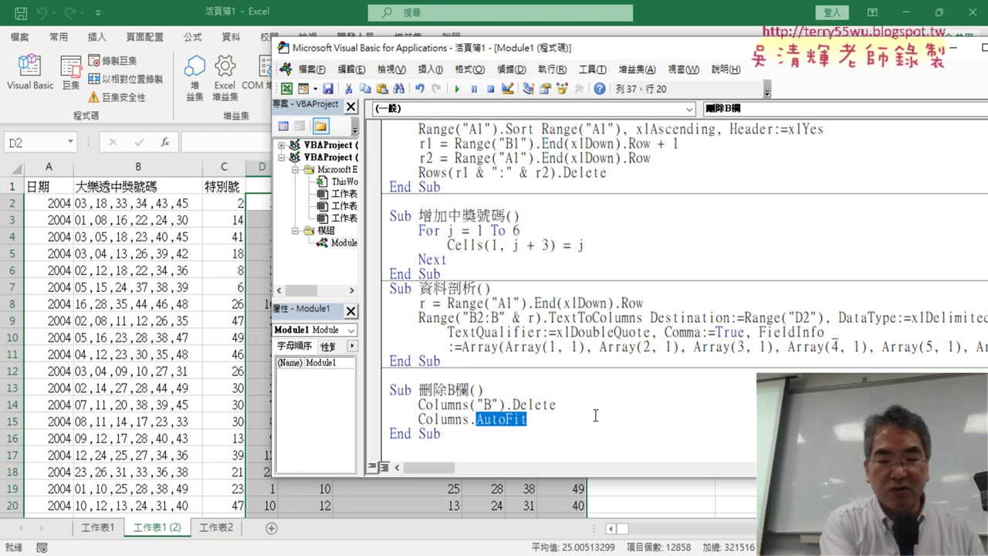
{"action": "key", "text": "F8"}
{"action": "key", "text": "F8"}
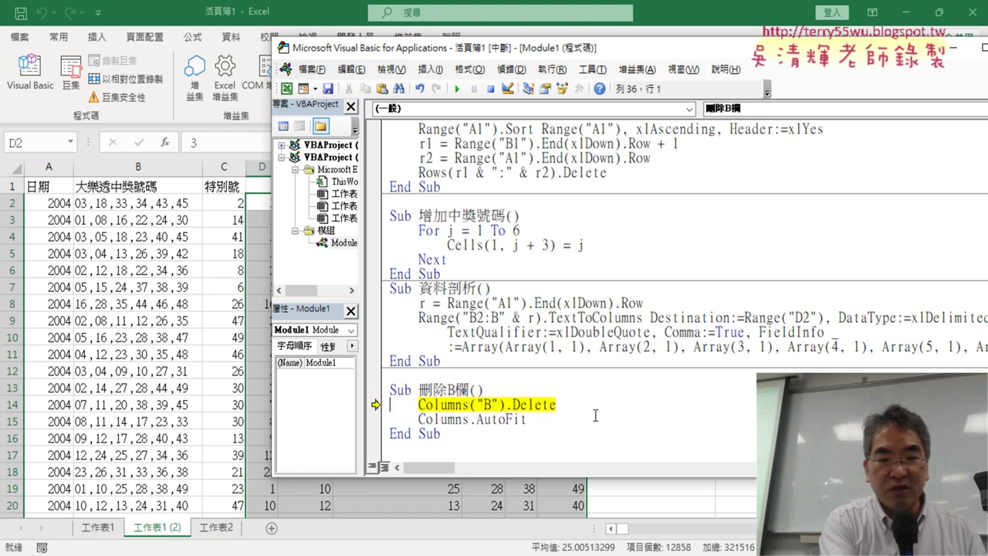
{"action": "key", "text": "F8"}
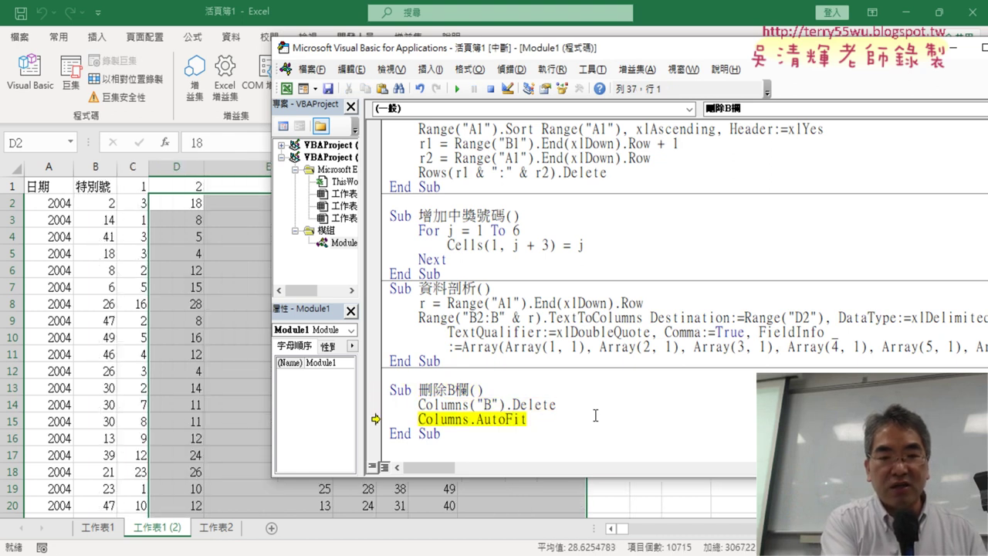
{"action": "key", "text": "F8"}
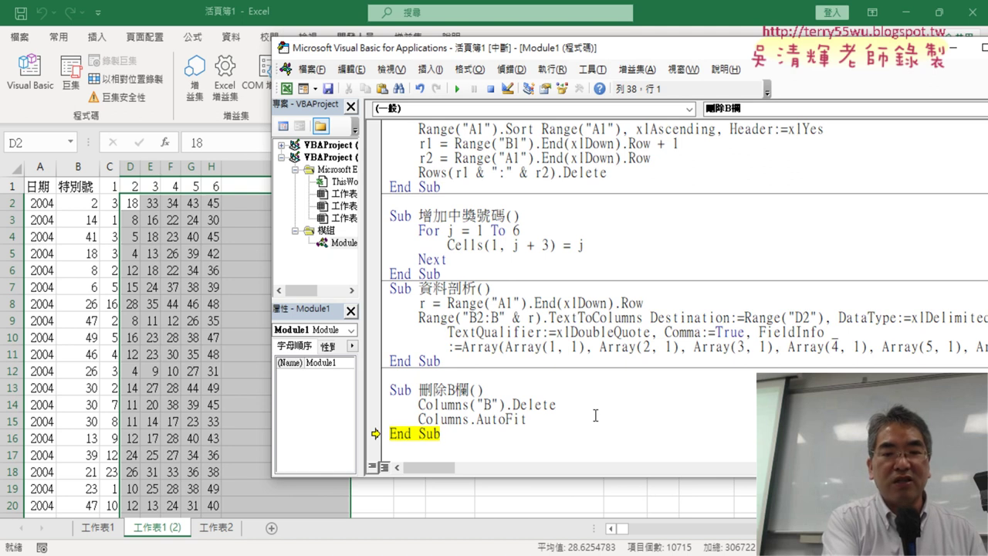
{"action": "key", "text": "F8"}
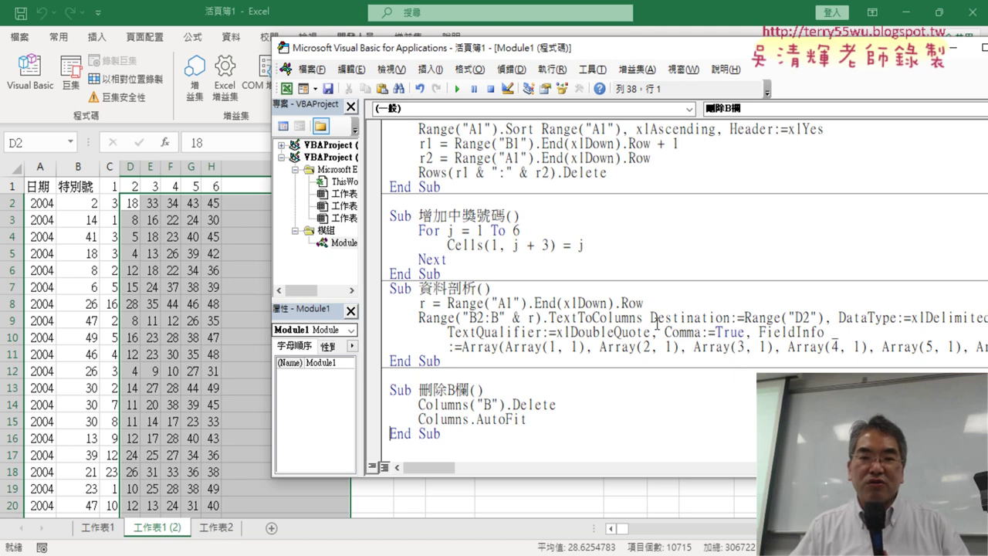
Step: Review Module1, pointing out the web query, sorting comment and column B deletion lines
{"action": "scroll", "coordinate": [673, 313], "scroll_direction": "up", "scroll_amount": 3}
{"action": "scroll", "coordinate": [674, 314], "scroll_direction": "up", "scroll_amount": 2}
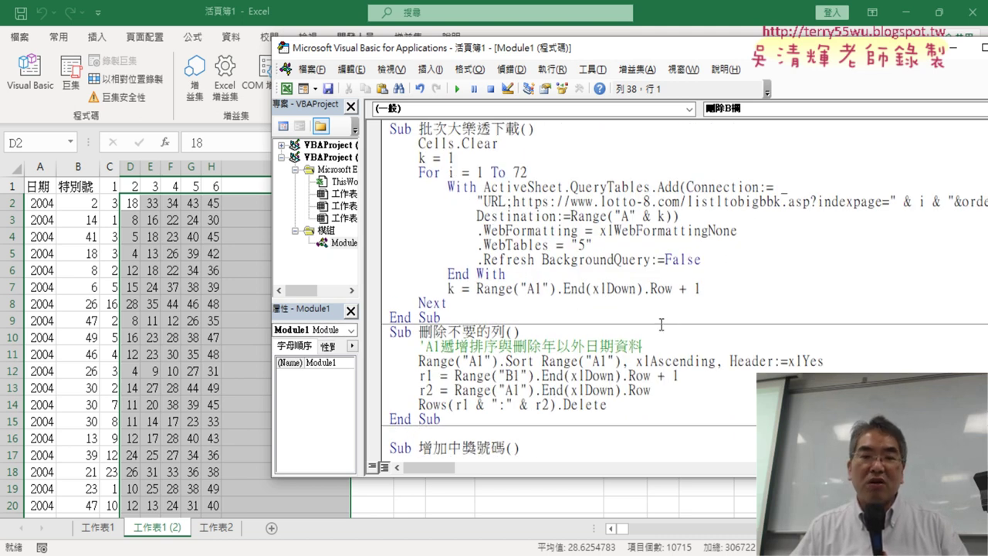
{"action": "left_click", "coordinate": [480, 187]}
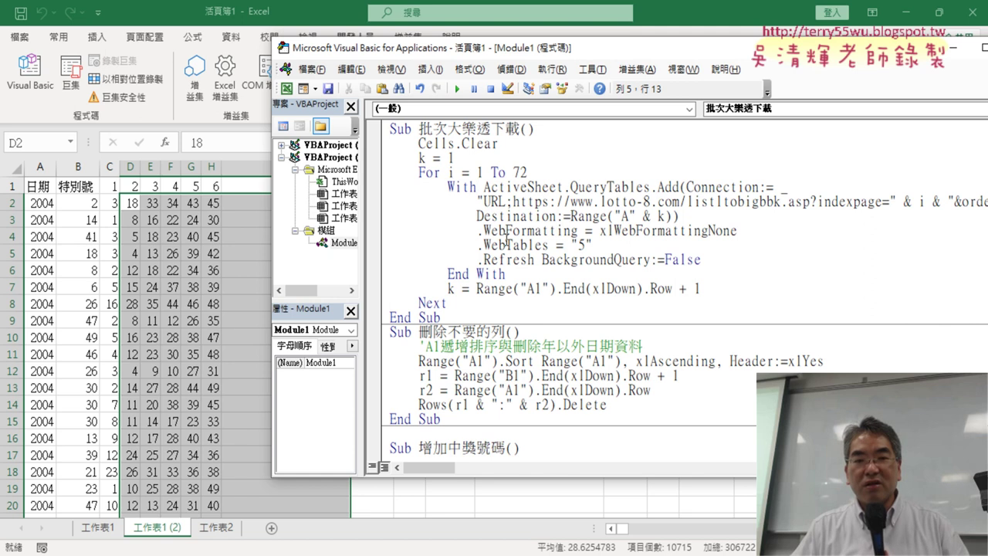
{"action": "scroll", "coordinate": [506, 237], "scroll_direction": "down", "scroll_amount": 2}
{"action": "left_click", "coordinate": [471, 260]}
{"action": "scroll", "coordinate": [487, 269], "scroll_direction": "down", "scroll_amount": 3}
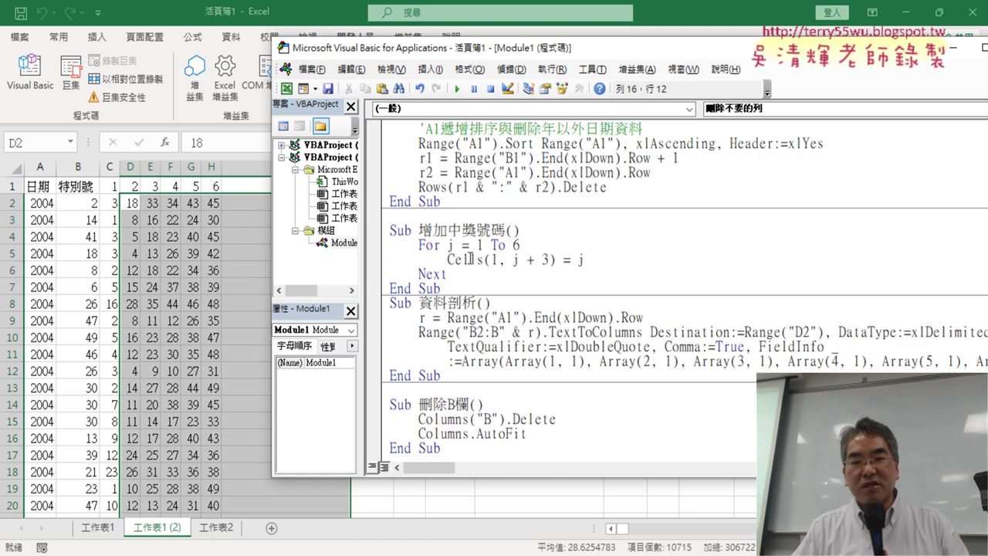
{"action": "scroll", "coordinate": [497, 284], "scroll_direction": "down", "scroll_amount": 1}
{"action": "left_click", "coordinate": [497, 391]}
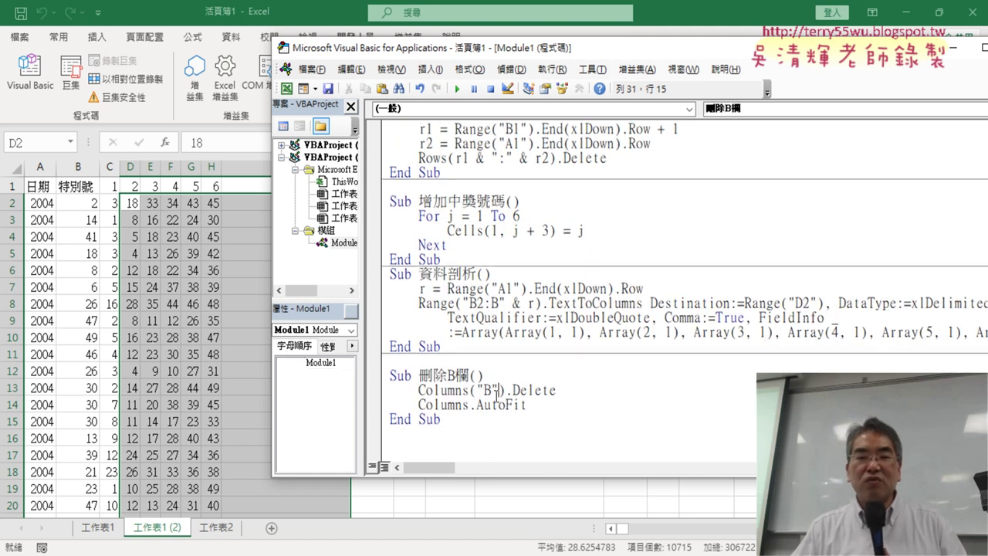
{"action": "left_click", "coordinate": [500, 392]}
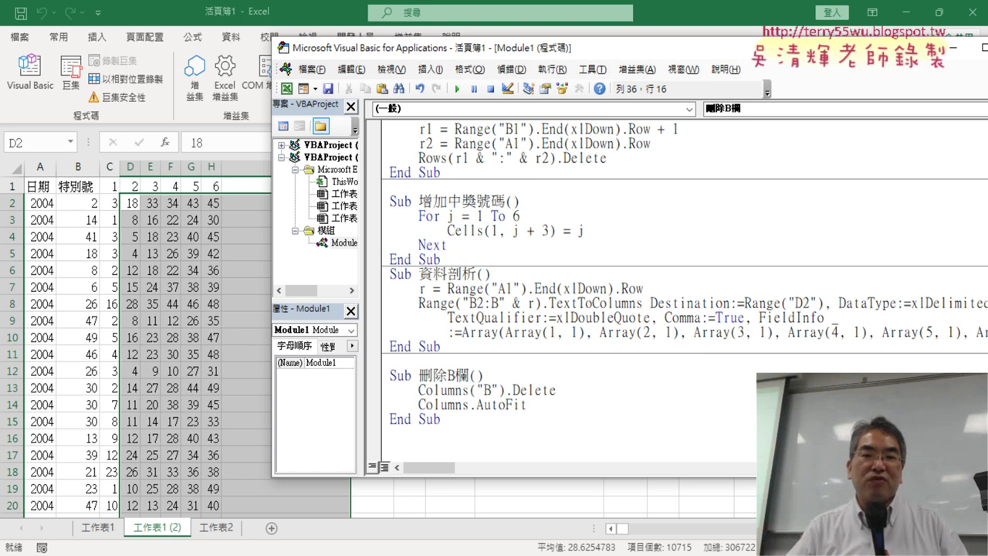
Step: Revisit the batch download macro and the row cleanup macro's sort line
{"action": "scroll", "coordinate": [558, 232], "scroll_direction": "up", "scroll_amount": 3}
{"action": "scroll", "coordinate": [559, 232], "scroll_direction": "up", "scroll_amount": 3}
{"action": "left_click", "coordinate": [559, 216]}
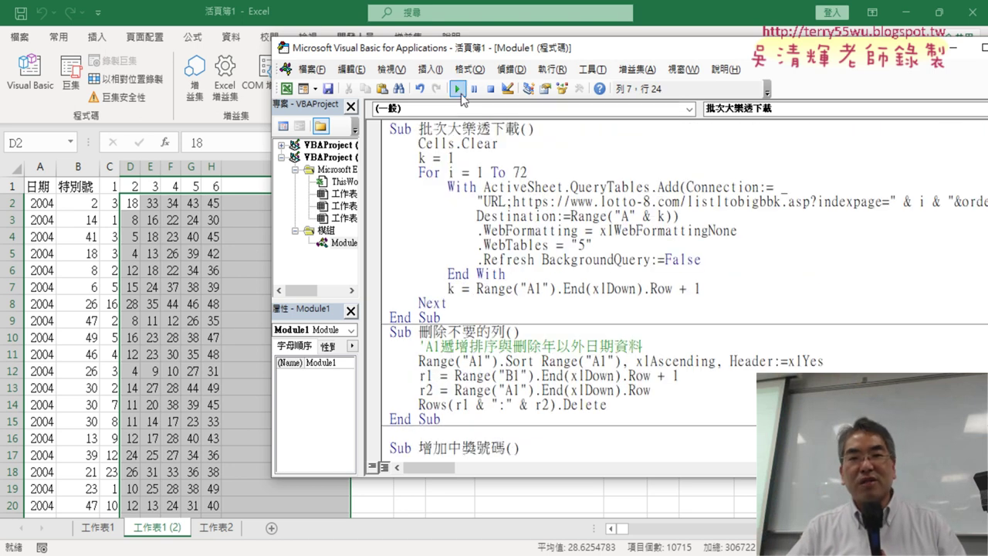
{"action": "key", "text": "Down"}
{"action": "key", "text": "Down"}
{"action": "key", "text": "Down"}
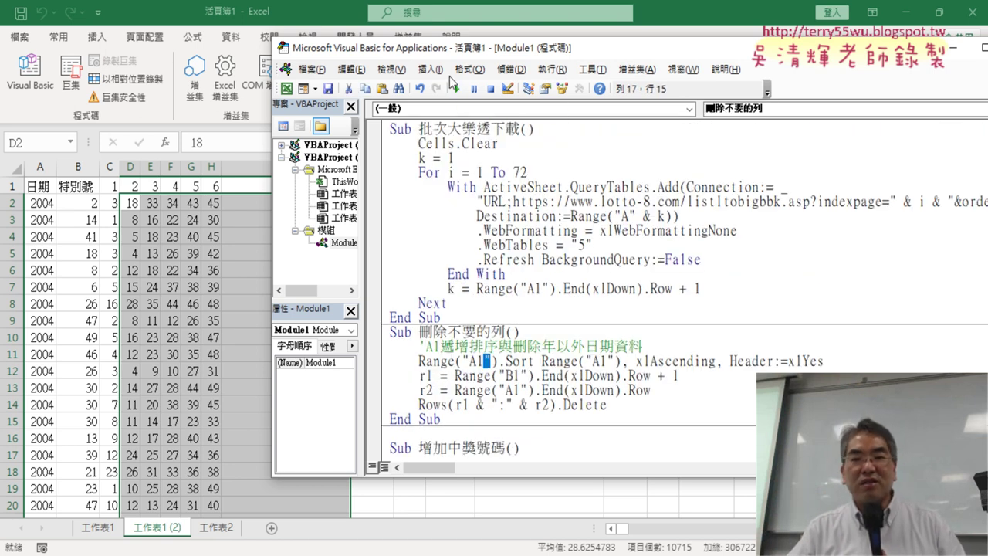
{"action": "scroll", "coordinate": [532, 390], "scroll_direction": "down", "scroll_amount": 4}
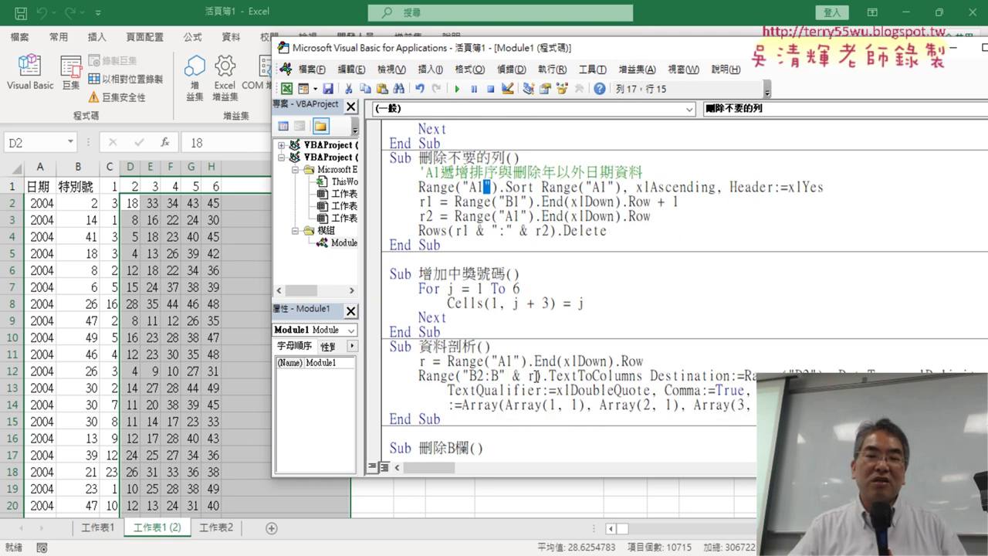
{"action": "scroll", "coordinate": [534, 382], "scroll_direction": "down", "scroll_amount": 2}
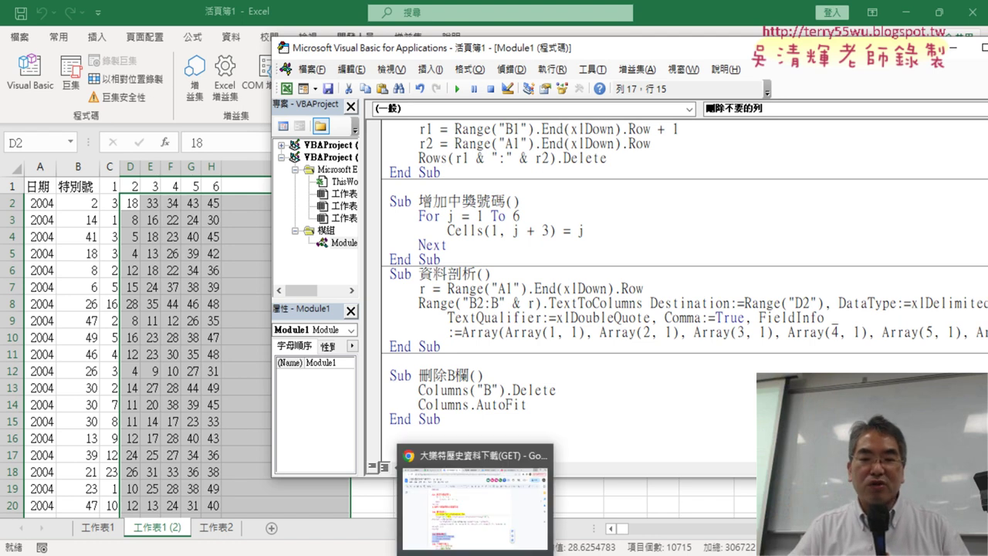
Step: Select the whole 大樂透下載 procedure in the browser's code notes and return to Excel
{"action": "left_click", "coordinate": [456, 533]}
{"action": "scroll", "coordinate": [487, 447], "scroll_direction": "down", "scroll_amount": 1}
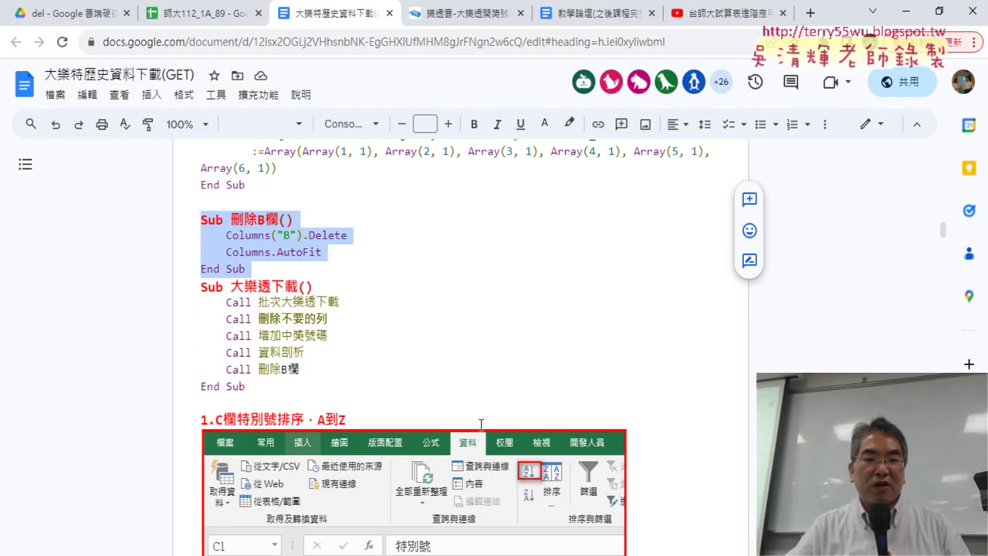
{"action": "left_click_drag", "start_coordinate": [253, 386], "coordinate": [201, 286]}
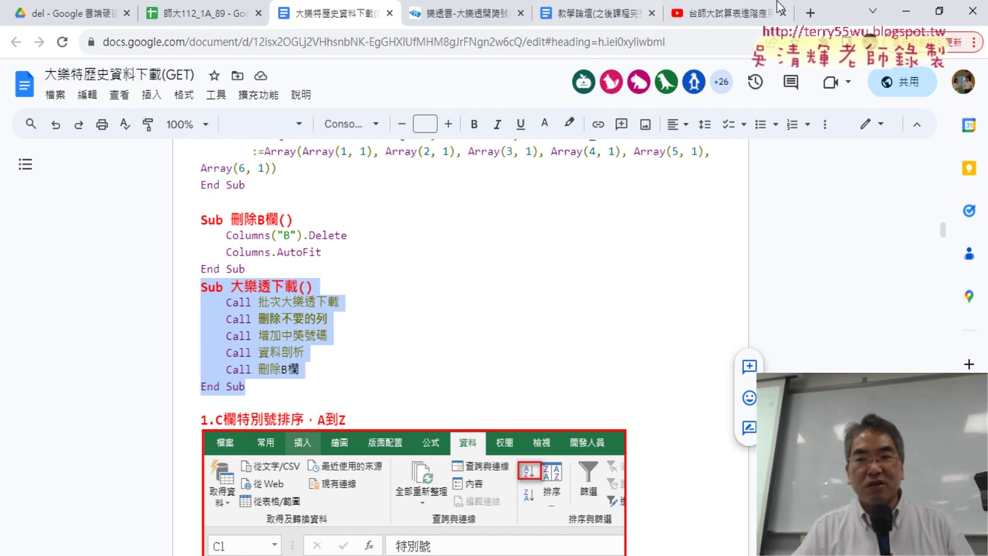
{"action": "left_click", "coordinate": [907, 17]}
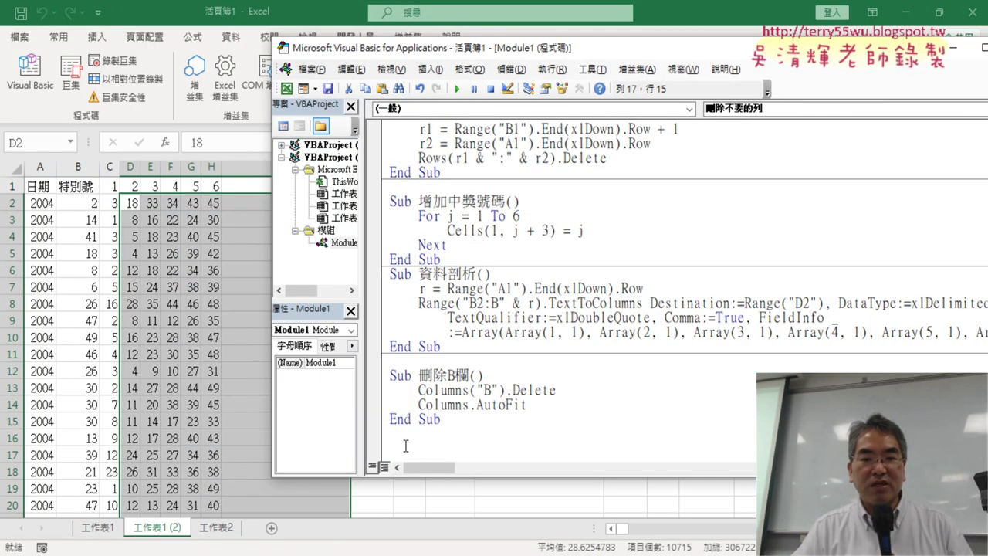
Step: Paste 大樂透下載, set breakpoints on its five Call lines, and start it running
{"action": "type", "text": "Sub 大樂透下載()     Call 批次大樂透下載     Call 刪除不要的列     Call 增加中獎號碼     Call 資料剖析     Call 刪除B欄 End Sub"}
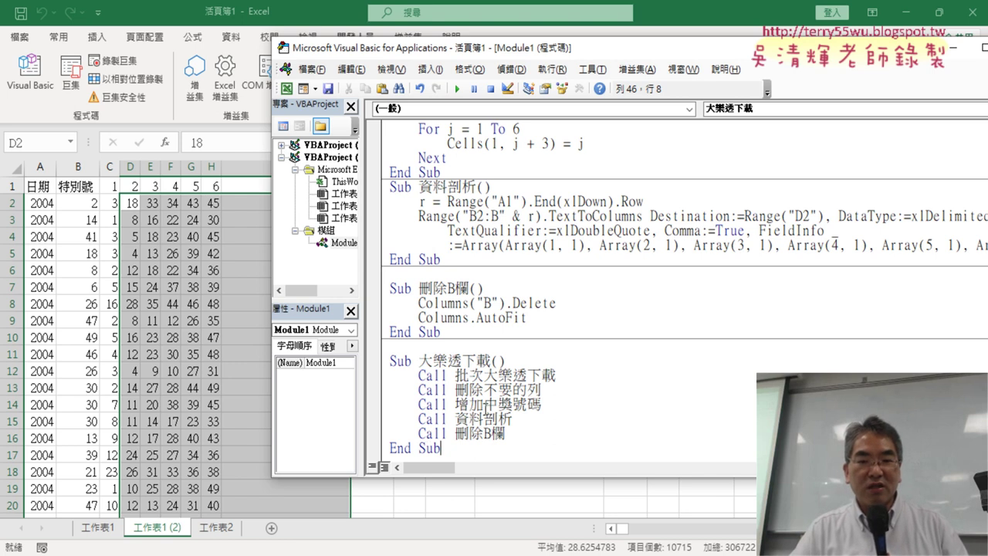
{"action": "left_click", "coordinate": [374, 376]}
{"action": "left_click", "coordinate": [374, 390]}
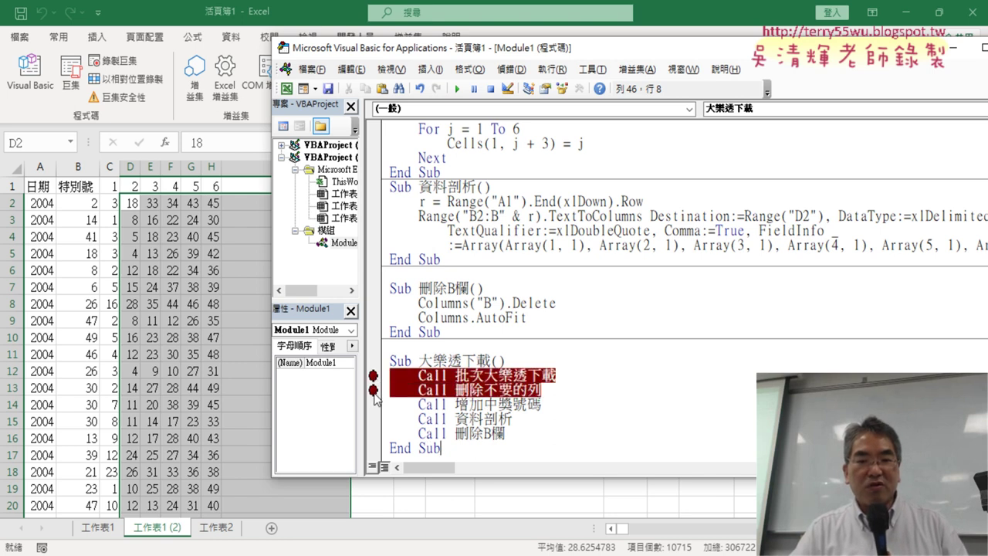
{"action": "left_click", "coordinate": [373, 404]}
{"action": "left_click", "coordinate": [374, 419]}
{"action": "left_click", "coordinate": [374, 434]}
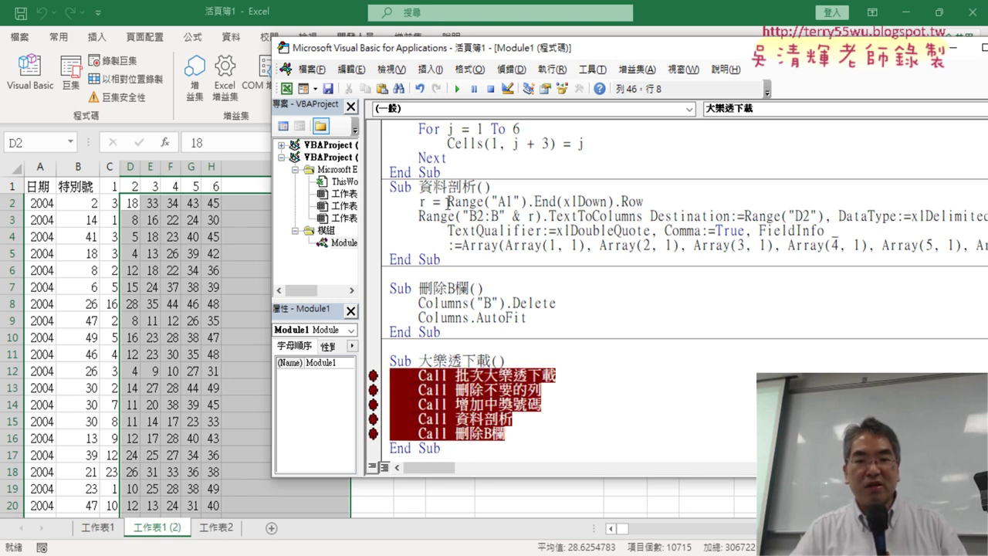
{"action": "left_click", "coordinate": [457, 88]}
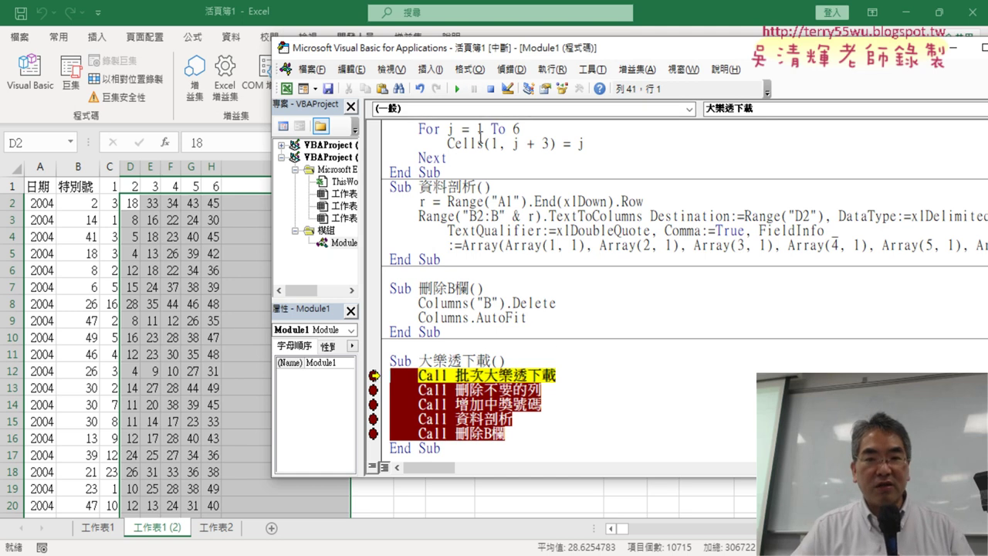
Step: Continue past each breakpoint: download data, trim rows, add headers 1–6, split numbers, remove column B
{"action": "left_click", "coordinate": [462, 92]}
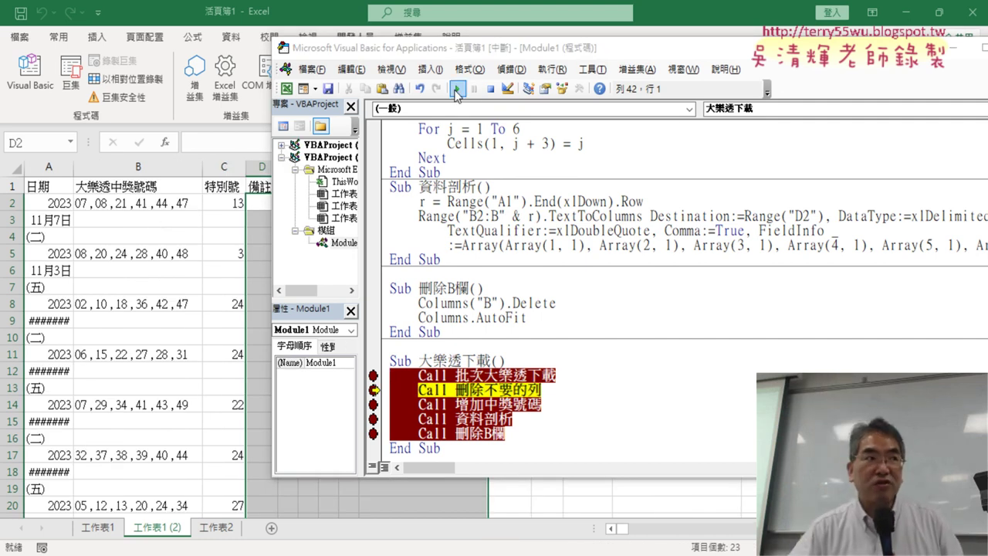
{"action": "left_click", "coordinate": [456, 89]}
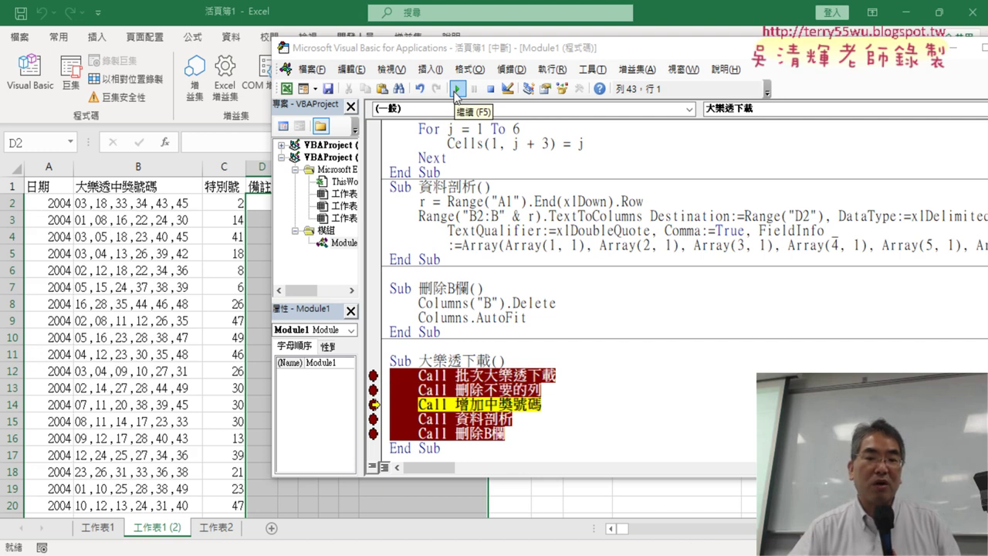
{"action": "left_click", "coordinate": [456, 90]}
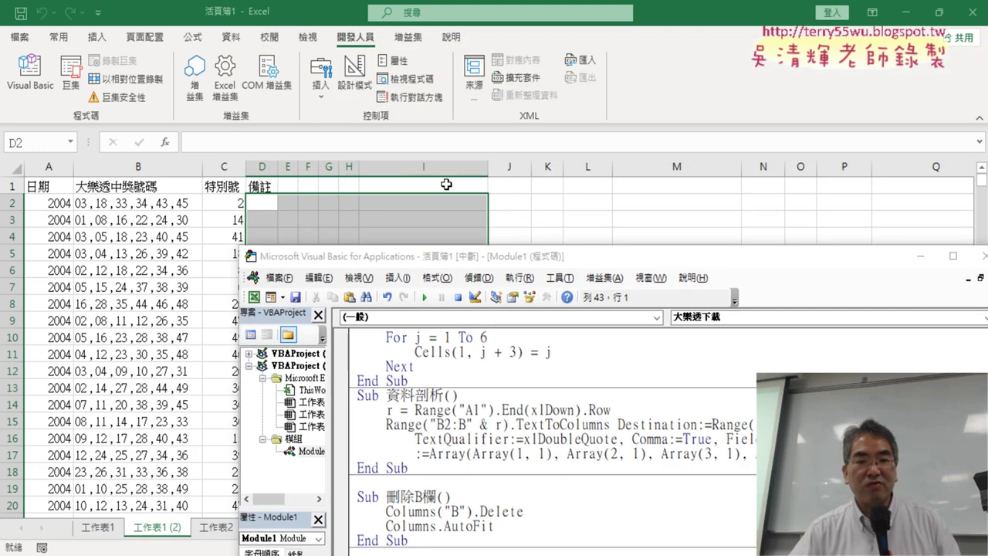
{"action": "scroll", "coordinate": [546, 374], "scroll_direction": "down", "scroll_amount": 1}
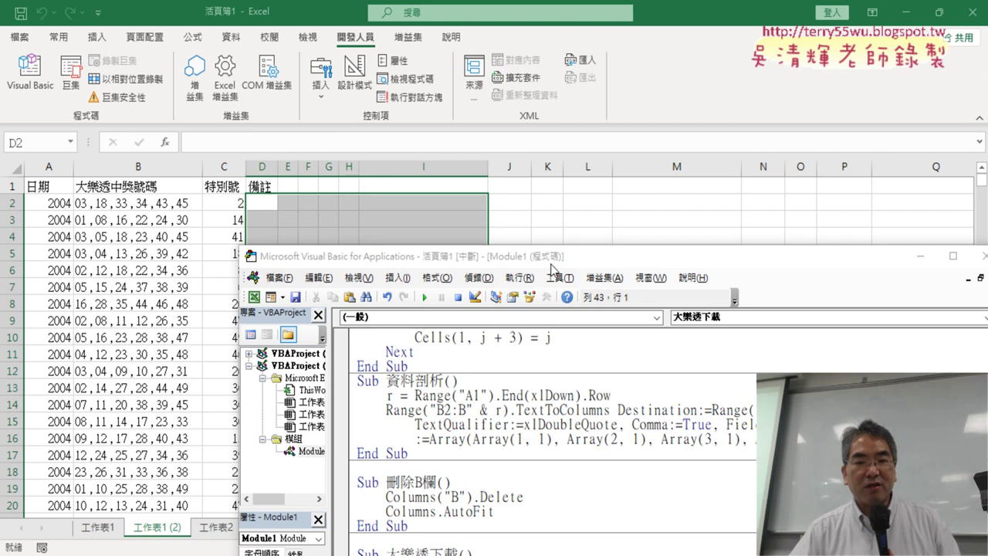
{"action": "left_click", "coordinate": [425, 298]}
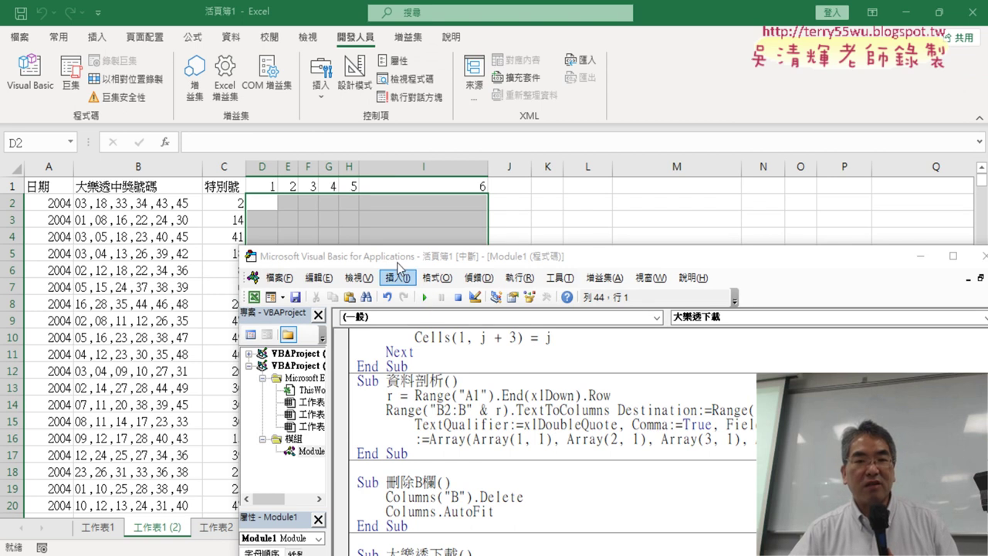
{"action": "left_click_drag", "start_coordinate": [625, 147], "coordinate": [641, 125]}
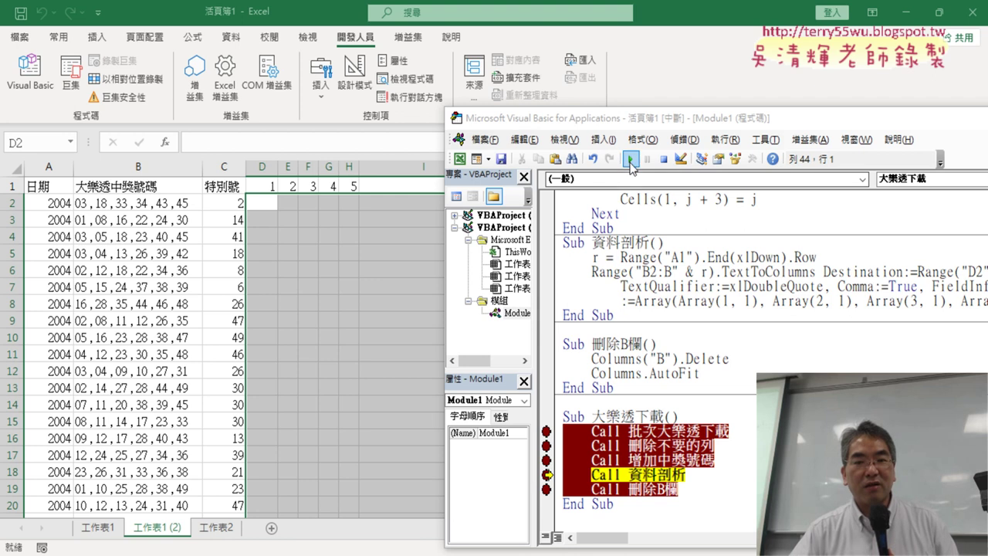
{"action": "left_click", "coordinate": [631, 159]}
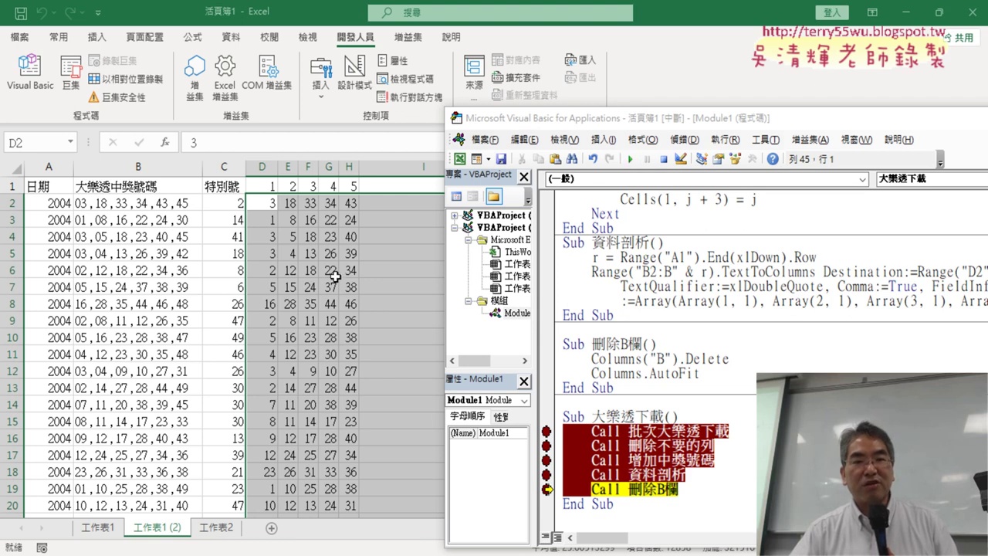
{"action": "left_click", "coordinate": [631, 159]}
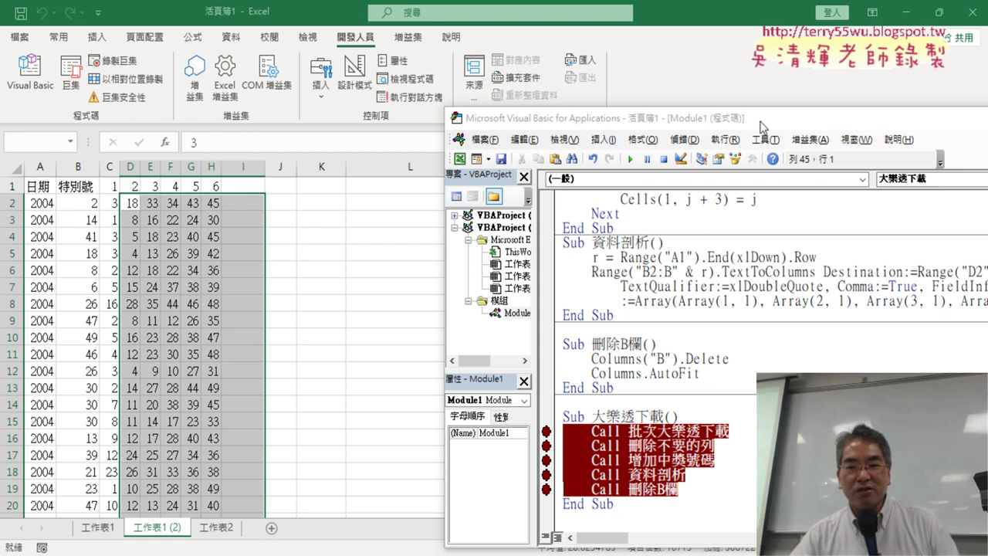
{"action": "mouse_move", "coordinate": [760, 126]}
{"action": "left_mouse_down"}
{"action": "mouse_move", "coordinate": [668, 65]}
{"action": "mouse_move", "coordinate": [636, 62]}
{"action": "left_mouse_up"}
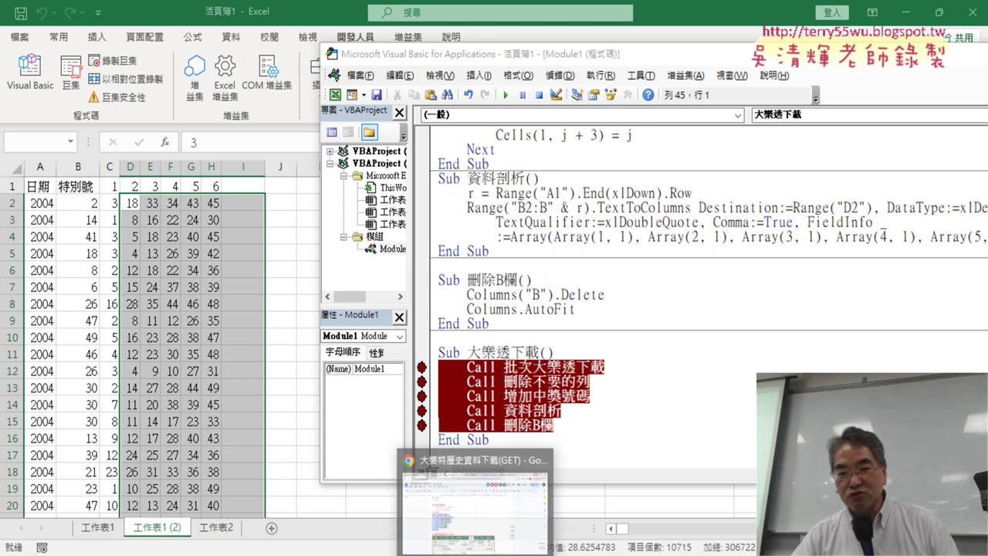
{"action": "left_click", "coordinate": [475, 506]}
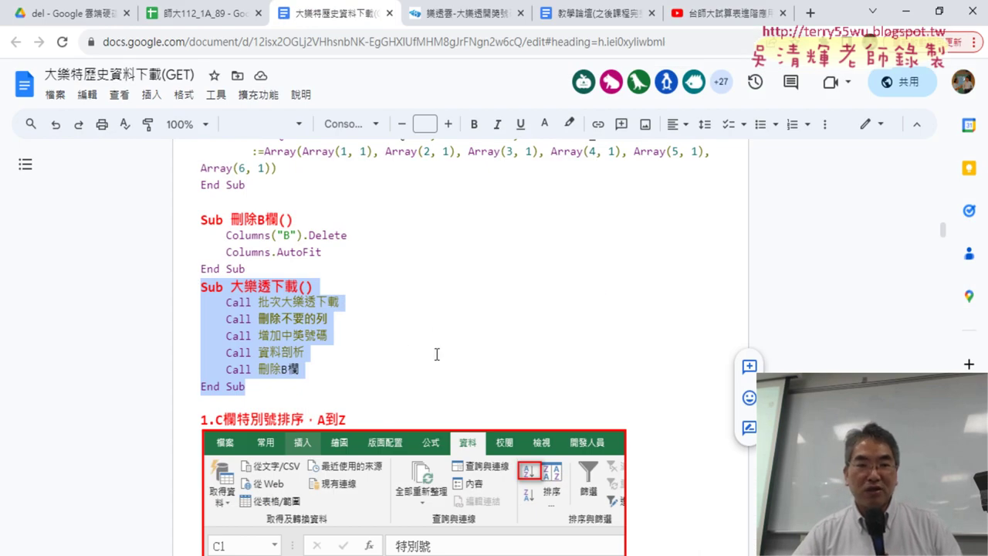
{"action": "scroll", "coordinate": [437, 353], "scroll_direction": "up", "scroll_amount": 3}
{"action": "scroll", "coordinate": [437, 352], "scroll_direction": "up", "scroll_amount": 3}
{"action": "scroll", "coordinate": [442, 356], "scroll_direction": "up", "scroll_amount": 2}
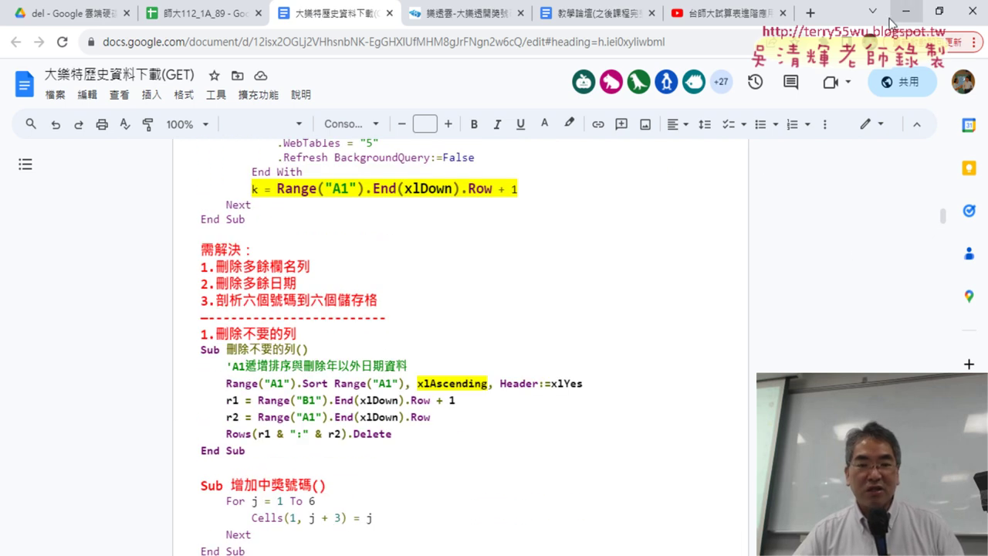
{"action": "scroll", "coordinate": [617, 222], "scroll_direction": "down", "scroll_amount": 2}
{"action": "scroll", "coordinate": [617, 223], "scroll_direction": "down", "scroll_amount": 3}
{"action": "scroll", "coordinate": [566, 223], "scroll_direction": "down", "scroll_amount": 2}
{"action": "scroll", "coordinate": [268, 340], "scroll_direction": "up", "scroll_amount": 1}
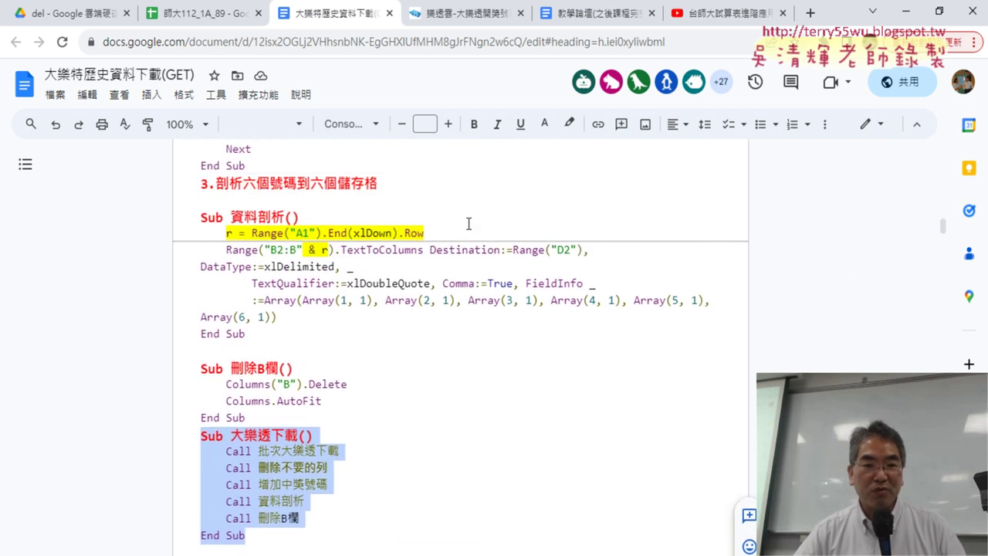
{"action": "scroll", "coordinate": [267, 340], "scroll_direction": "up", "scroll_amount": 1}
{"action": "left_click_drag", "start_coordinate": [268, 340], "coordinate": [197, 222]}
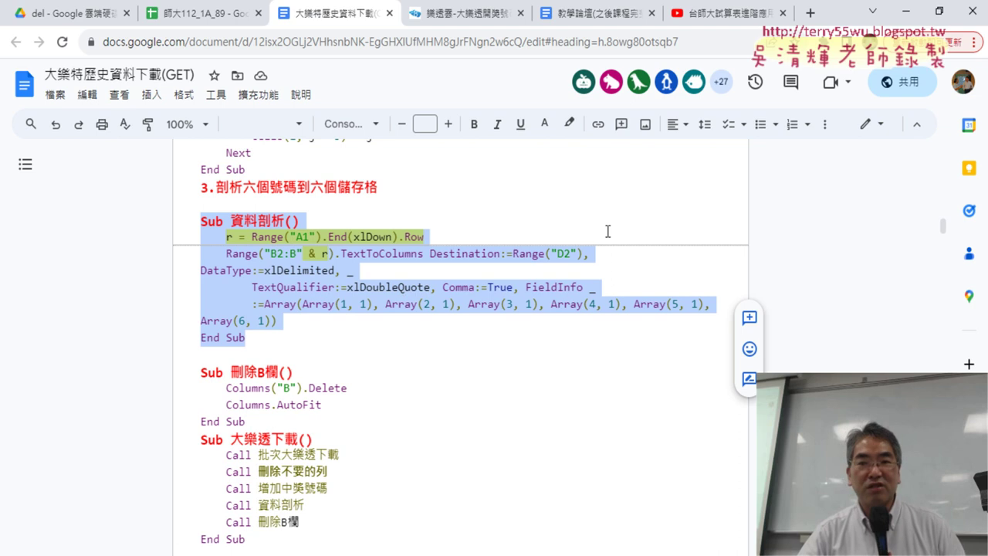
{"action": "left_click", "coordinate": [907, 11]}
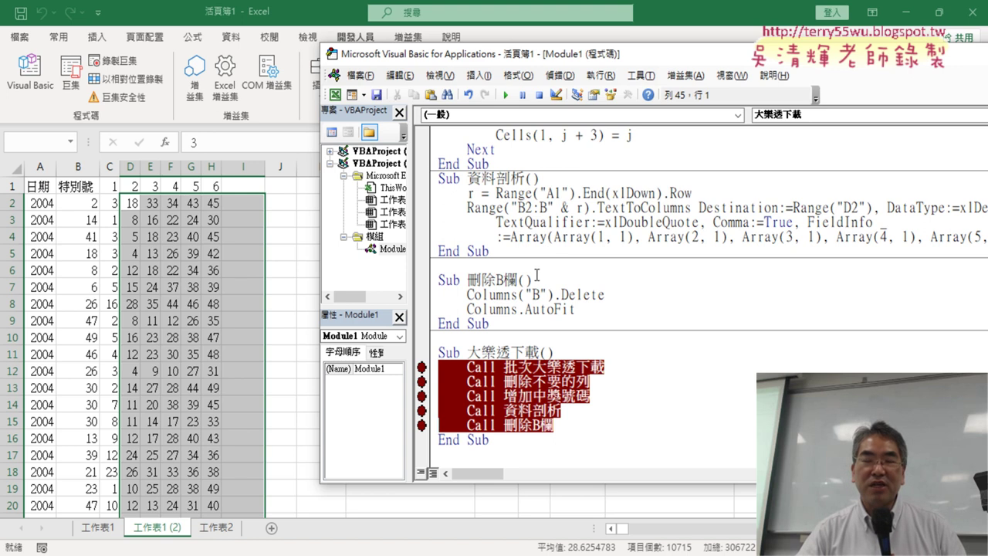
Step: Rename the empty sheet 工作表2 to 排名
{"action": "left_click", "coordinate": [216, 528]}
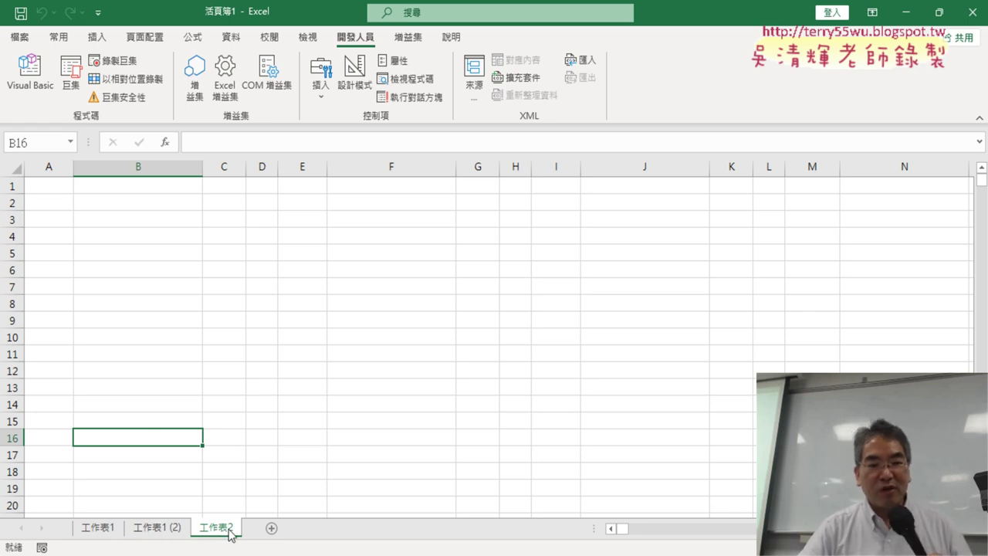
{"action": "double_click", "coordinate": [217, 527]}
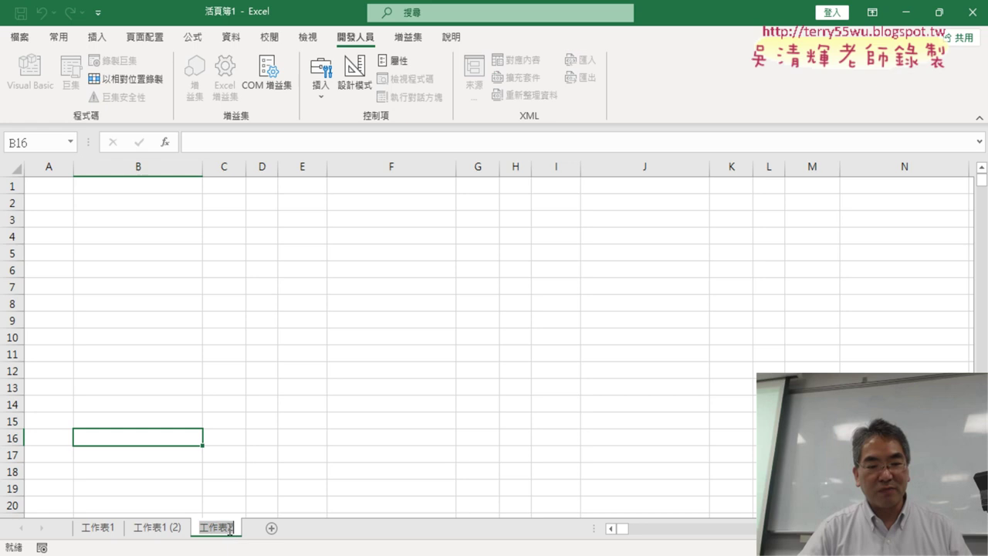
{"action": "type", "text": "p"}
{"action": "key", "text": "BackSpace"}
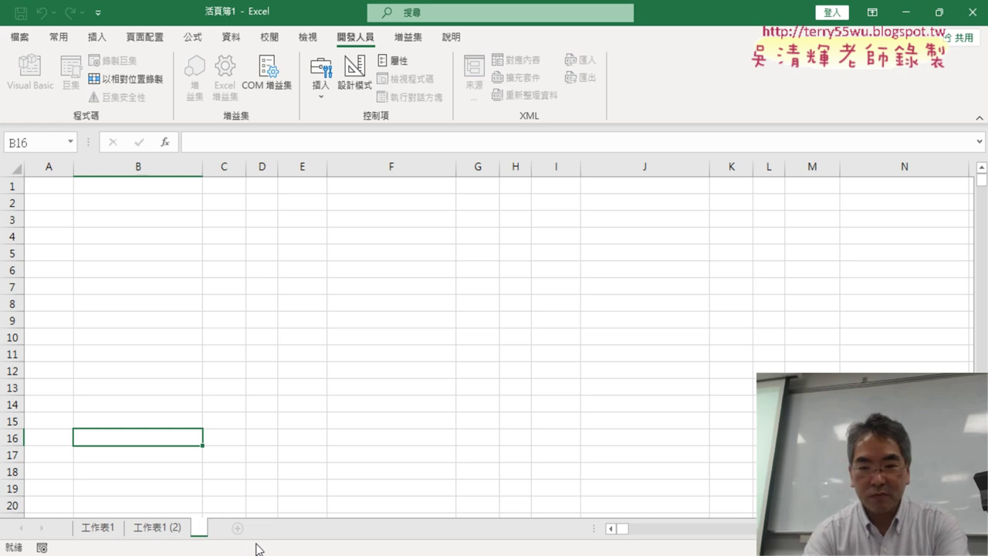
{"action": "type", "text": "吳"}
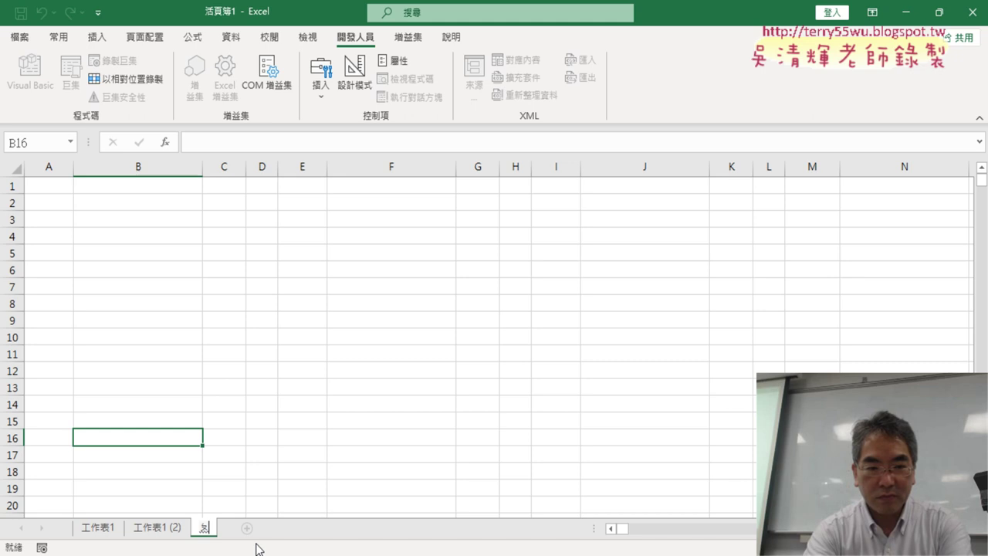
{"action": "type", "text": "姓名"}
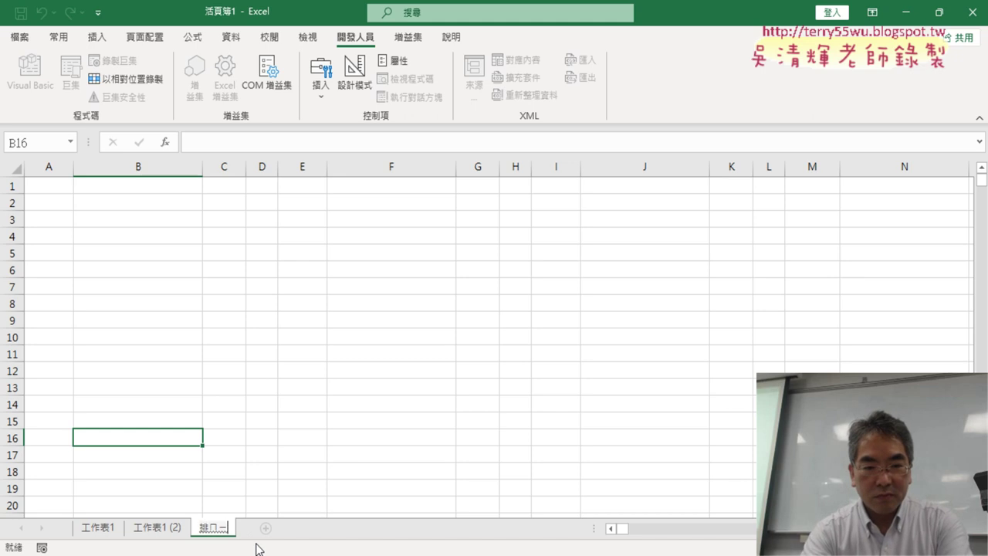
{"action": "left_click", "coordinate": [56, 186]}
Step: Enter the headers 號碼, 機率 and 名次 in cells A1 to C1
{"action": "type", "text": "號"}
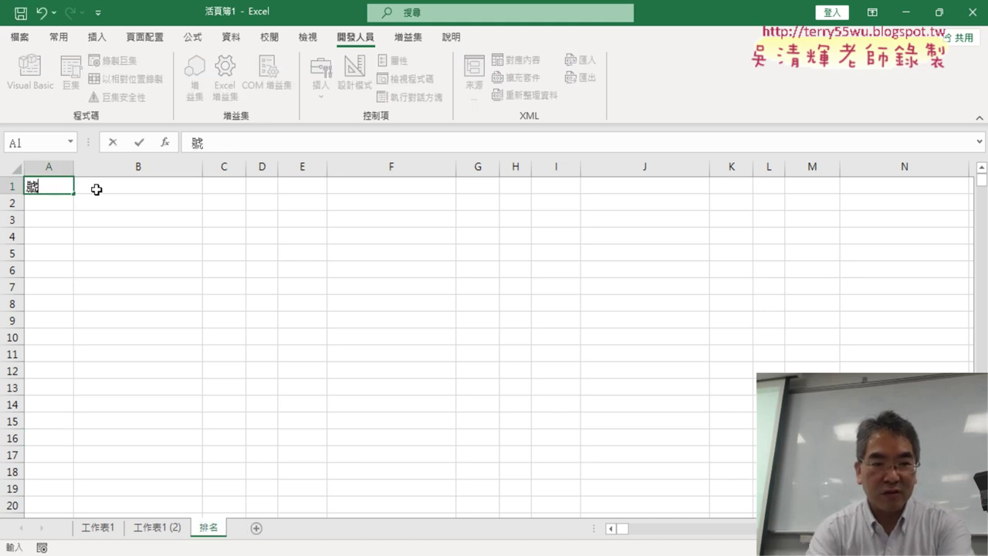
{"action": "type", "text": "碼"}
{"action": "key", "text": "Return"}
{"action": "left_click", "coordinate": [96, 189]}
{"action": "type", "text": "一"}
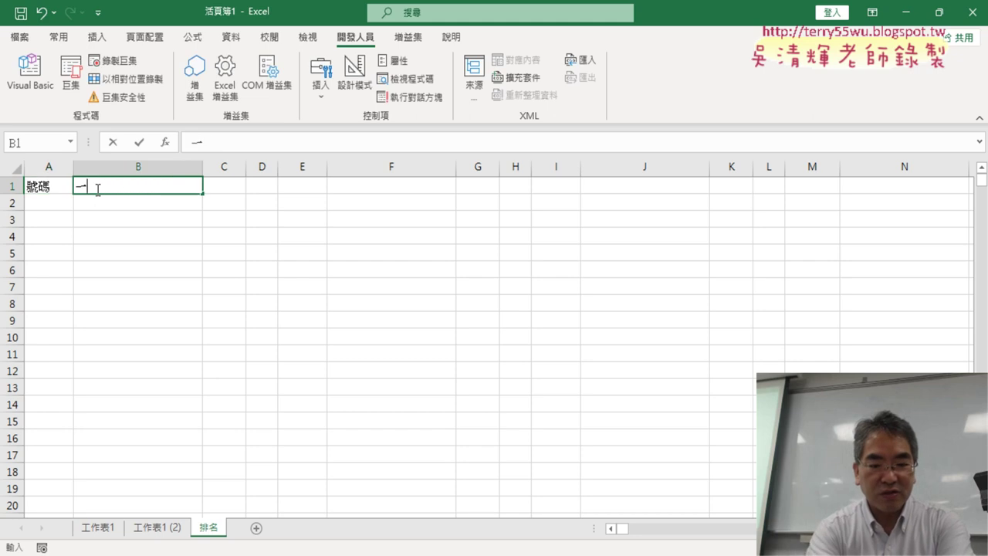
{"action": "type", "text": "機台"}
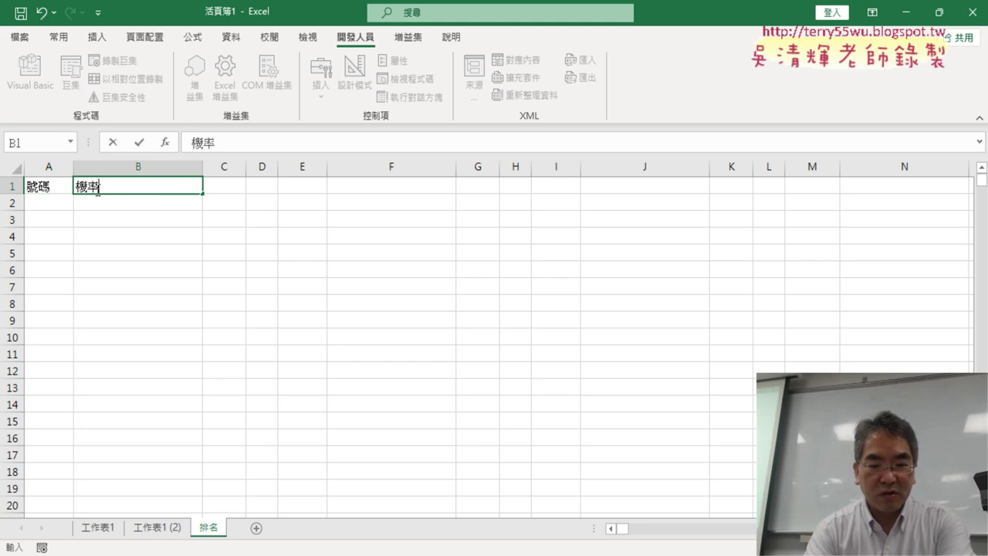
{"action": "key", "text": "Return"}
{"action": "key", "text": "Up"}
{"action": "key", "text": "Right"}
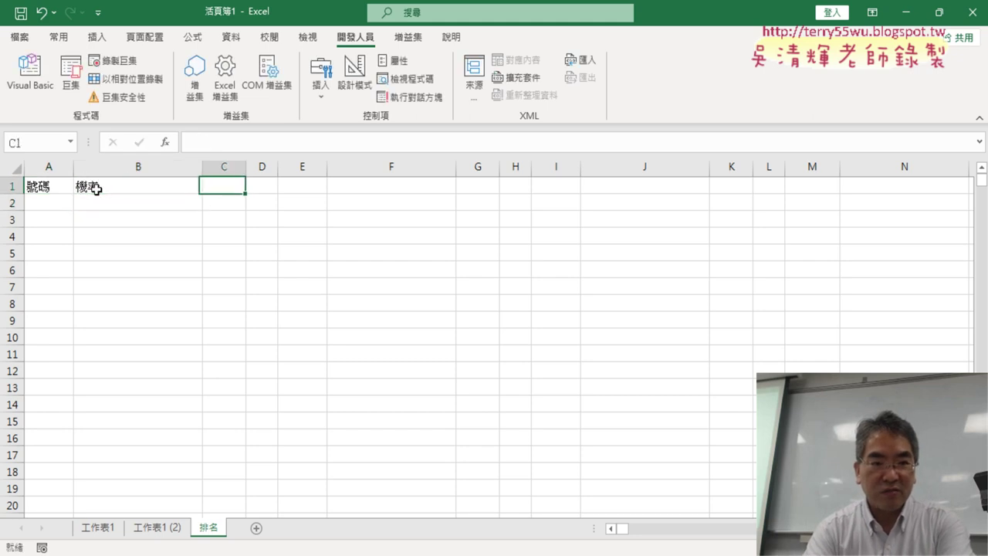
{"action": "type", "text": "名次"}
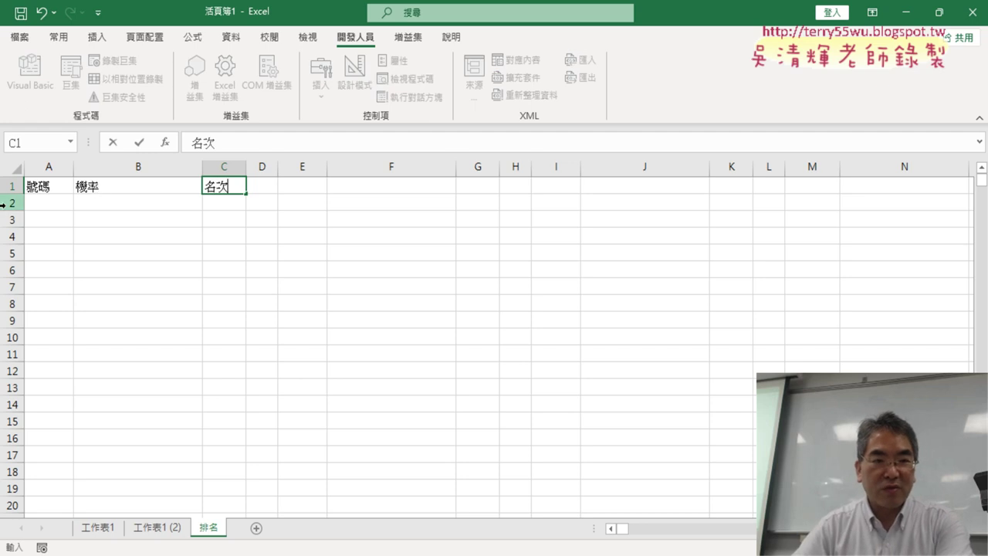
{"action": "left_click", "coordinate": [54, 205]}
Step: Fill column A with the numbers 1 to 49, starting with 1 in A2
{"action": "type", "text": "1"}
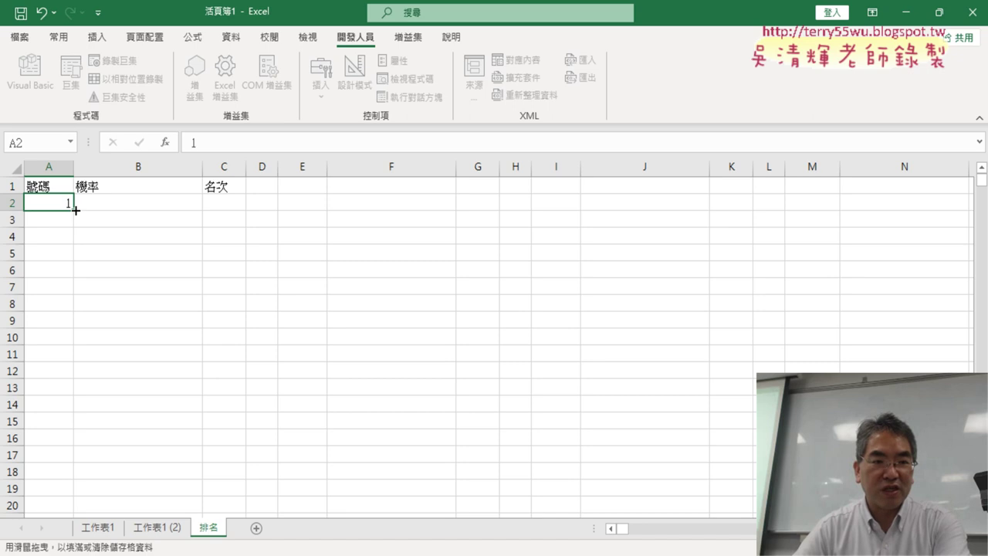
{"action": "mouse_move", "coordinate": [73, 211]}
{"action": "left_mouse_down"}
{"action": "mouse_move", "coordinate": [75, 506]}
{"action": "mouse_move", "coordinate": [77, 417]}
{"action": "left_mouse_up"}
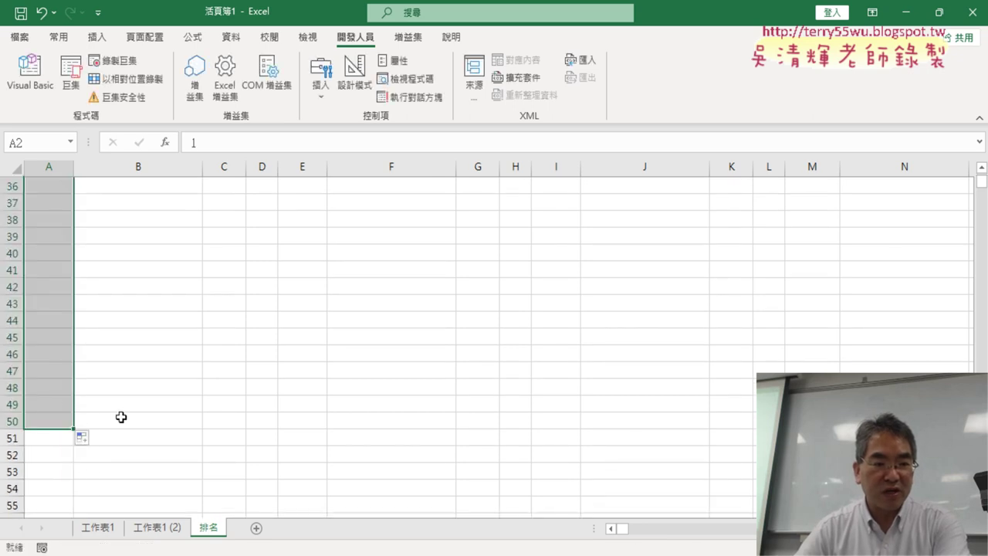
{"action": "scroll", "coordinate": [211, 400], "scroll_direction": "up", "scroll_amount": 9}
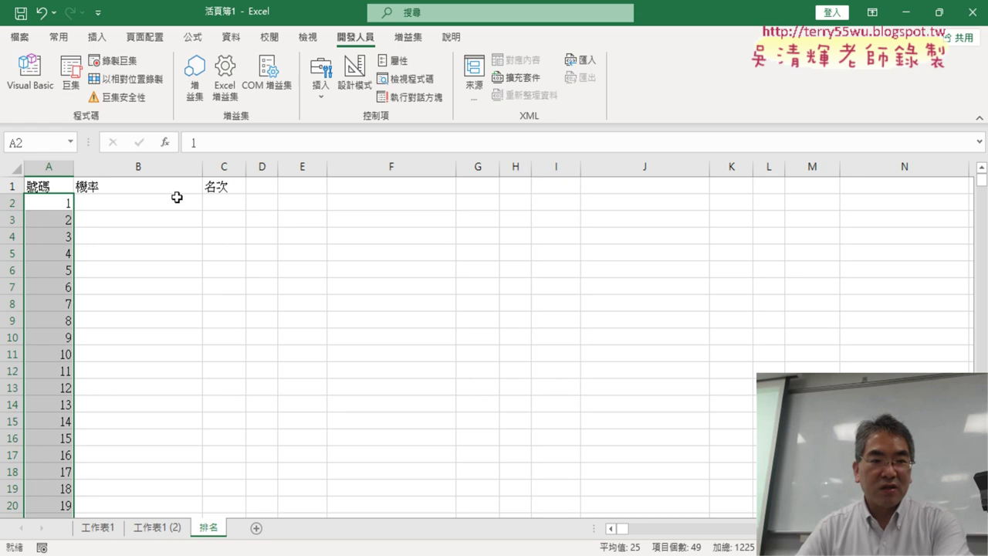
{"action": "left_click", "coordinate": [175, 198]}
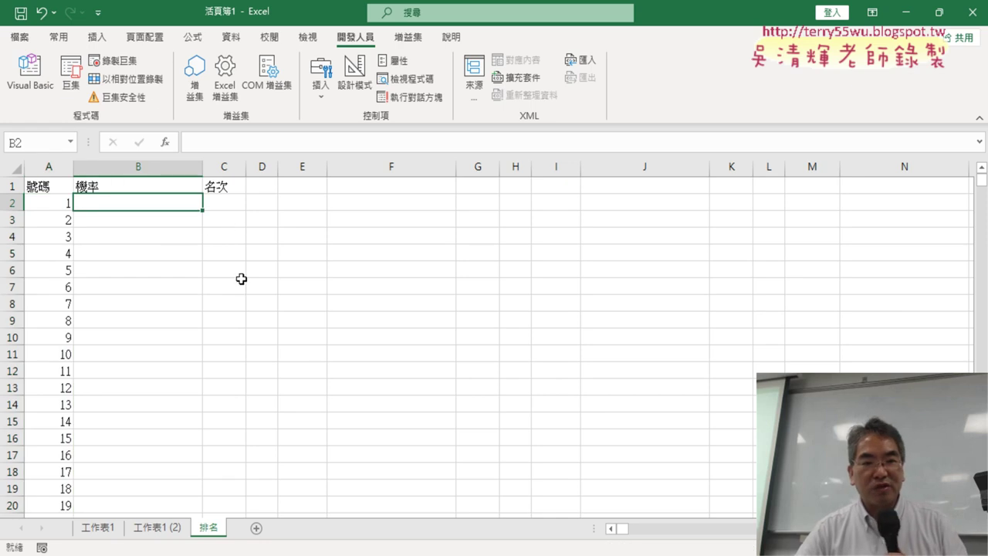
Step: Select the drawn numbers B2:H2 on 工作表1 (2) and extend the selection down to row 2144
{"action": "left_click", "coordinate": [169, 527]}
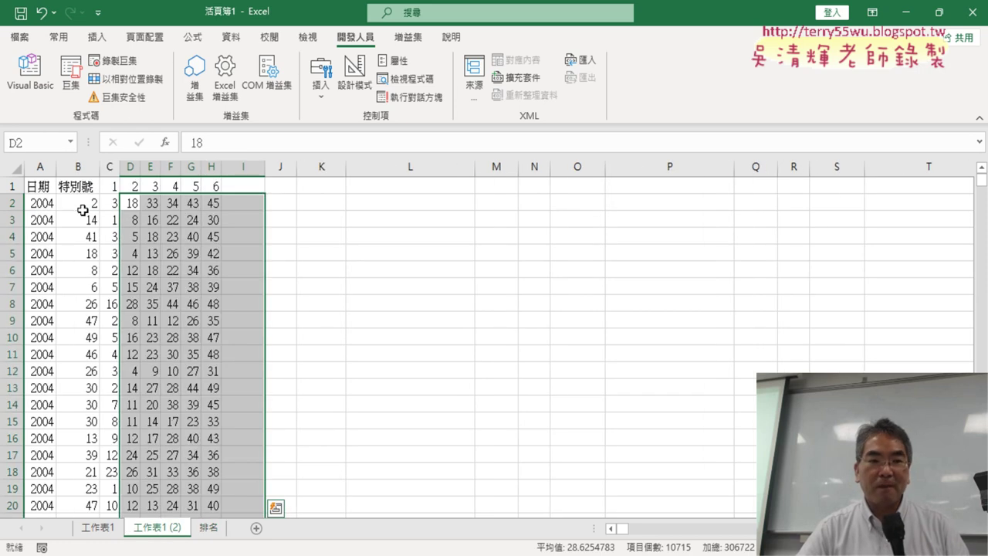
{"action": "left_click", "coordinate": [75, 202]}
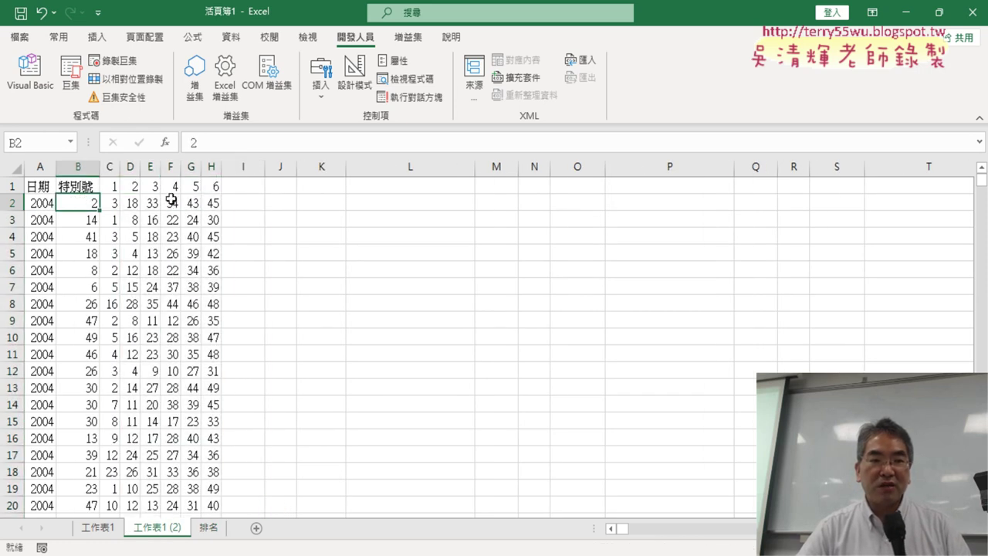
{"action": "left_click_drag", "start_coordinate": [91, 201], "coordinate": [216, 203]}
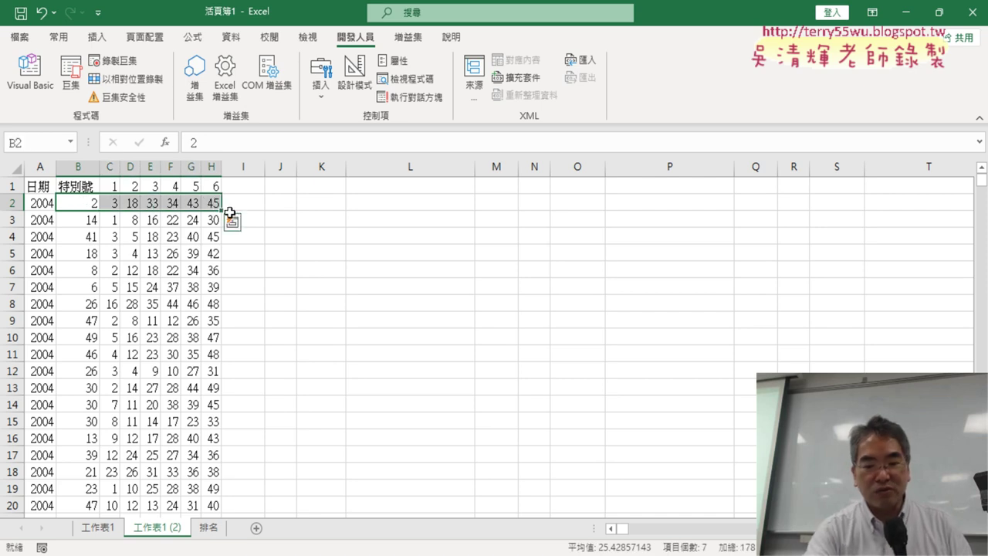
{"action": "key", "text": "Left"}
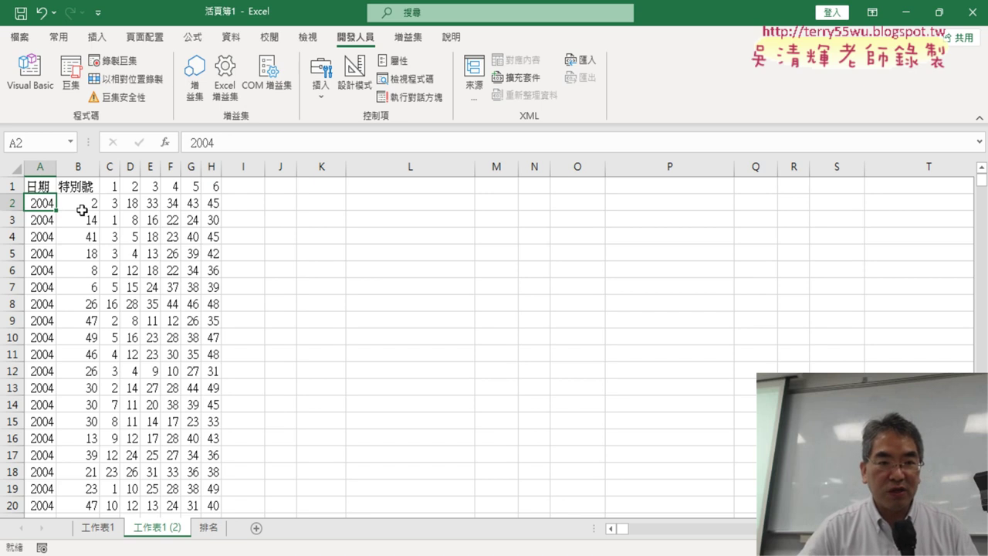
{"action": "left_click_drag", "start_coordinate": [85, 203], "coordinate": [214, 203]}
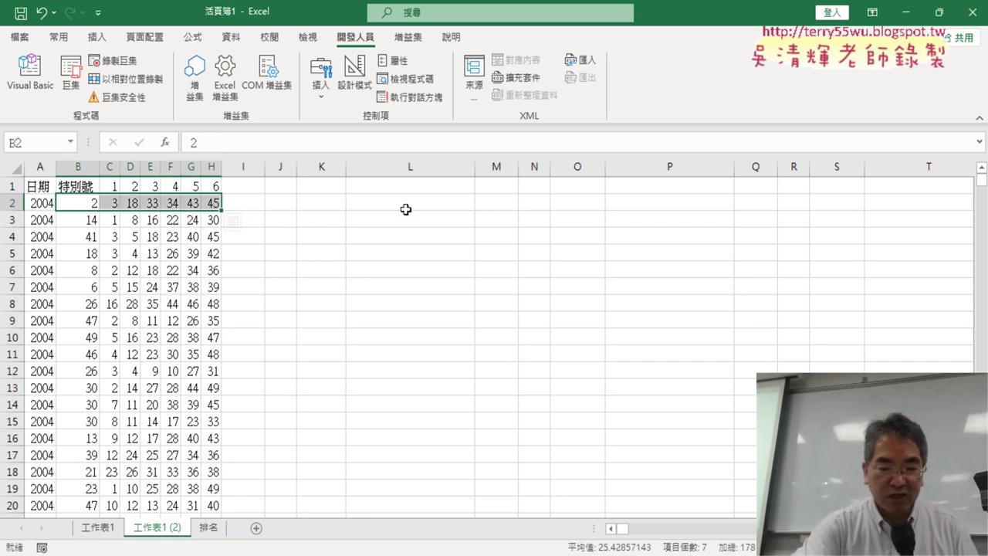
{"action": "key", "text": "ctrl+shift+Down"}
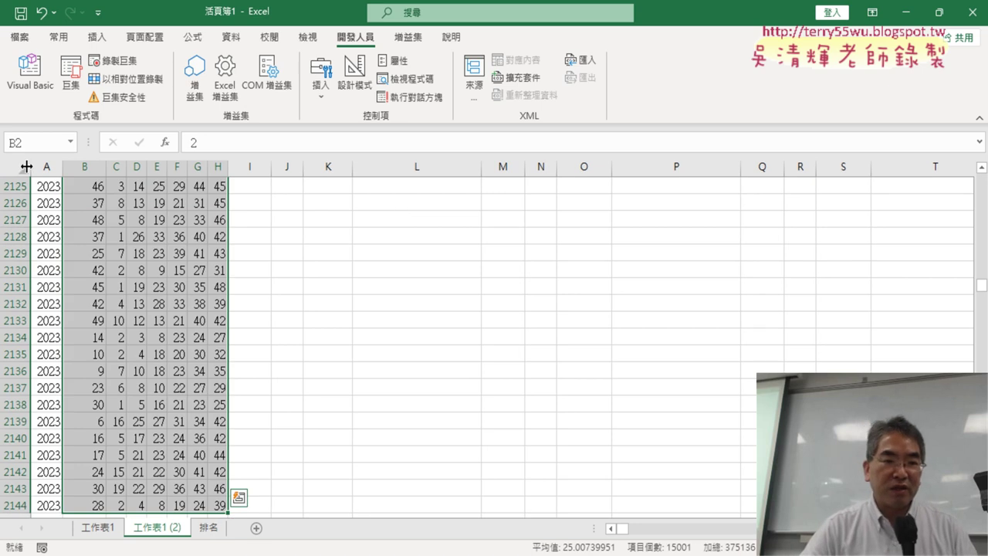
Step: Name the selected range 大樂透 in the Name Box and return to the 排名 sheet
{"action": "left_click", "coordinate": [37, 143]}
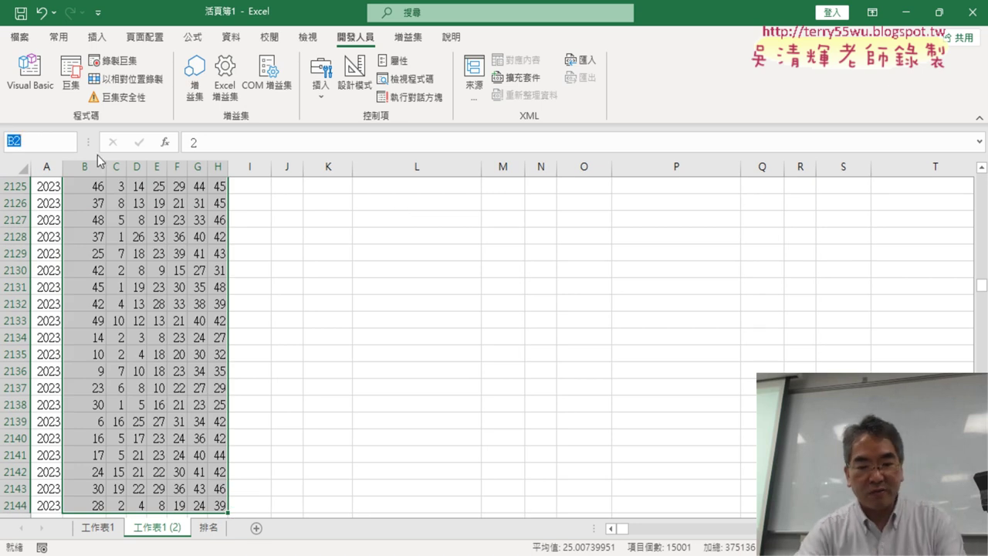
{"action": "type", "text": "da"}
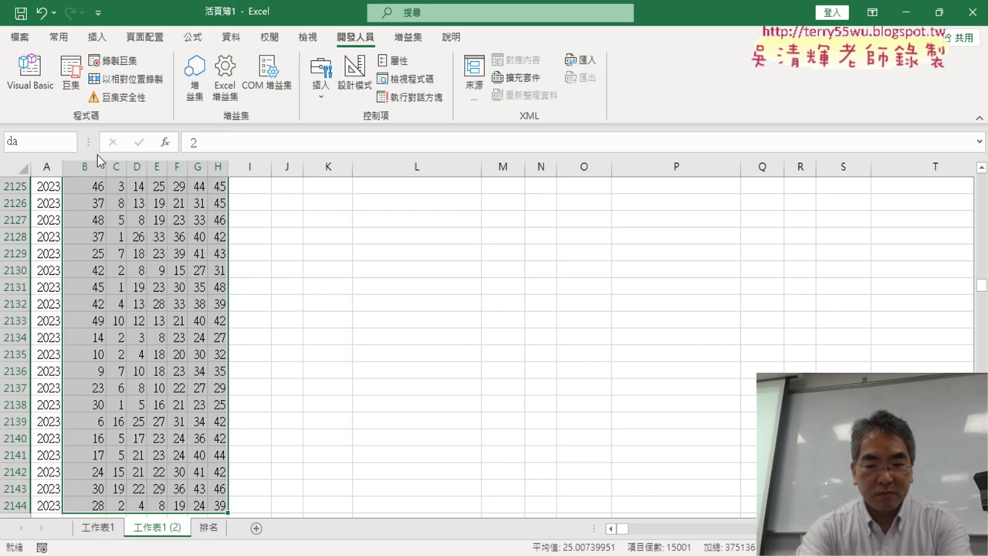
{"action": "type", "text": "太樂"}
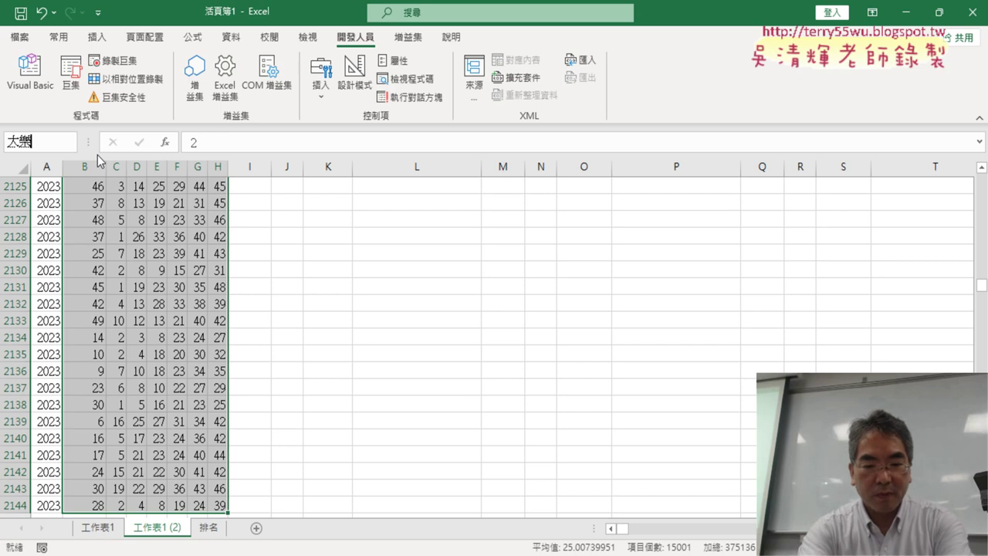
{"action": "type", "text": "透"}
{"action": "key", "text": "Return"}
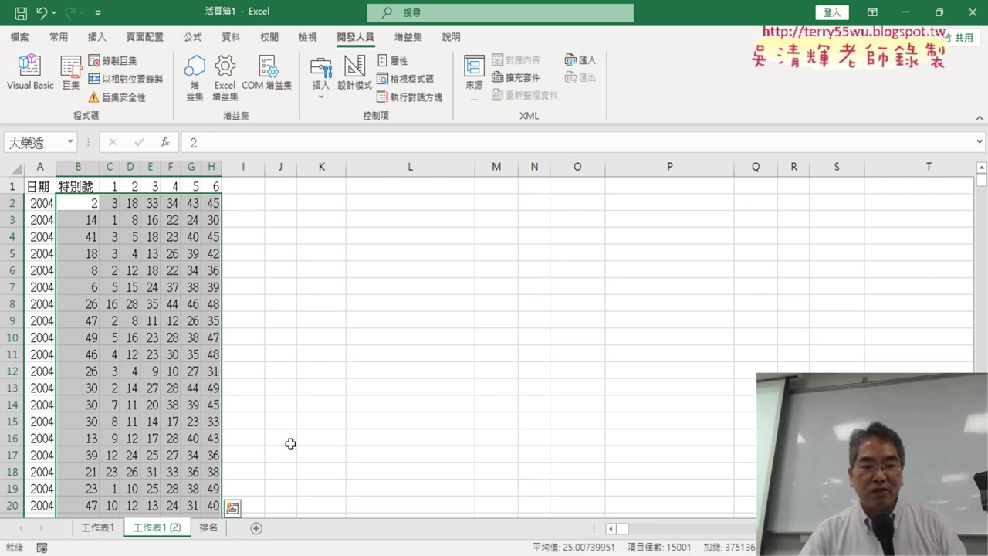
{"action": "left_click", "coordinate": [213, 531]}
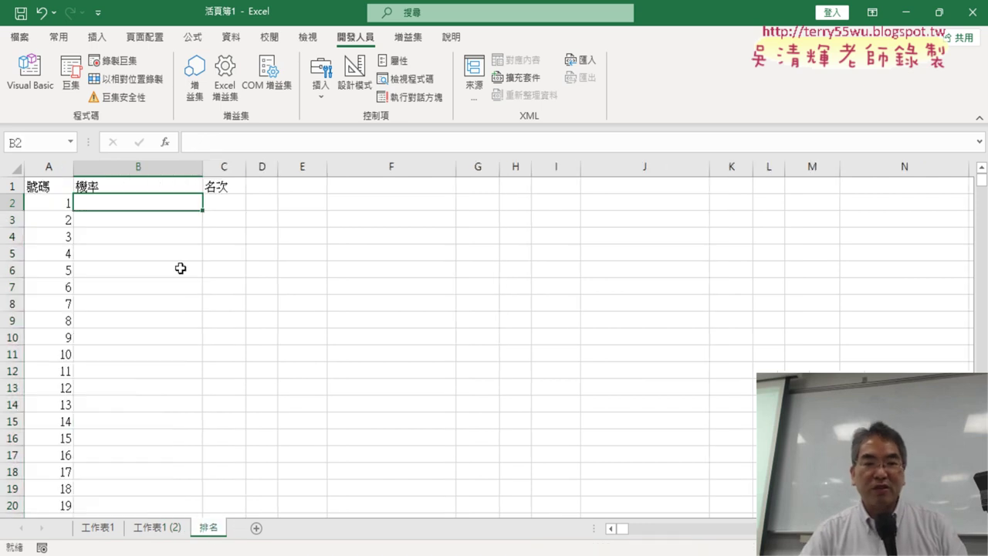
Step: Insert the statistical function COUNTIF into cell B2
{"action": "left_click", "coordinate": [165, 144]}
{"action": "left_click", "coordinate": [584, 175]}
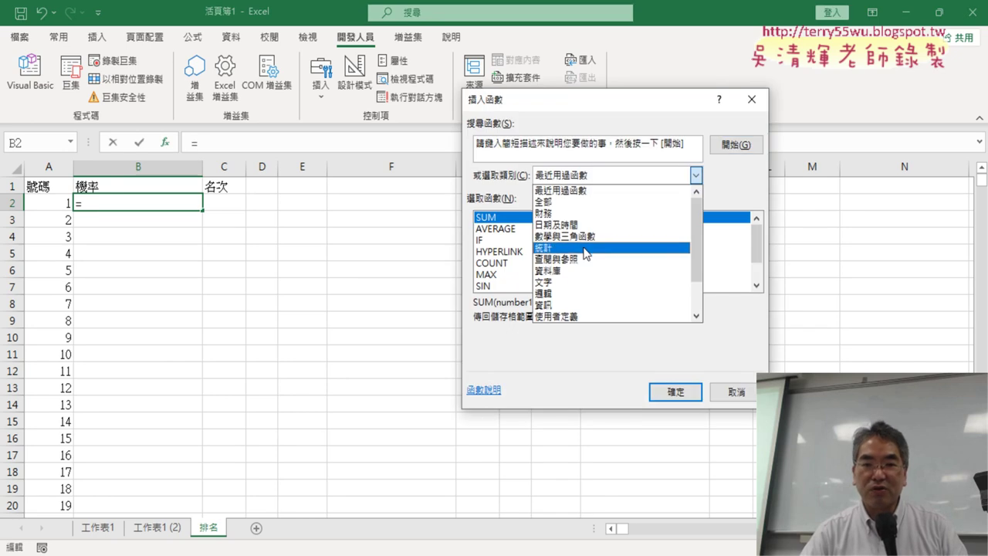
{"action": "left_click", "coordinate": [587, 275]}
{"action": "left_click", "coordinate": [750, 277]}
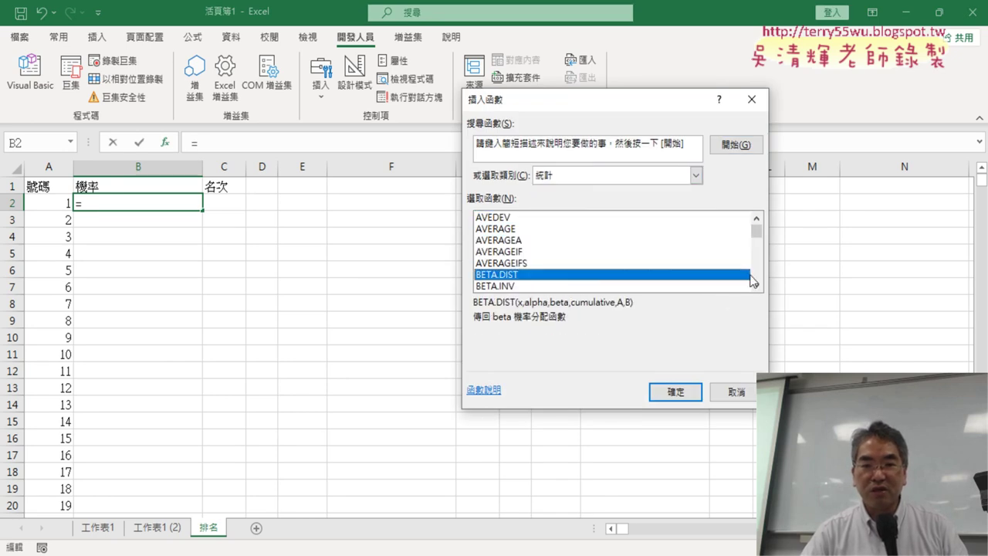
{"action": "left_click", "coordinate": [757, 286]}
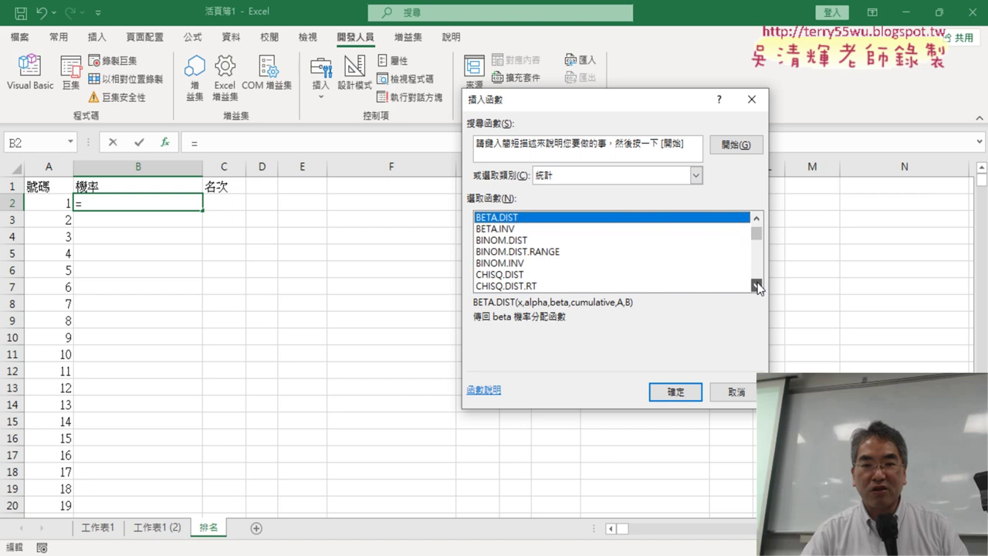
{"action": "left_click", "coordinate": [757, 286]}
{"action": "left_click", "coordinate": [758, 286]}
{"action": "left_click", "coordinate": [758, 286]}
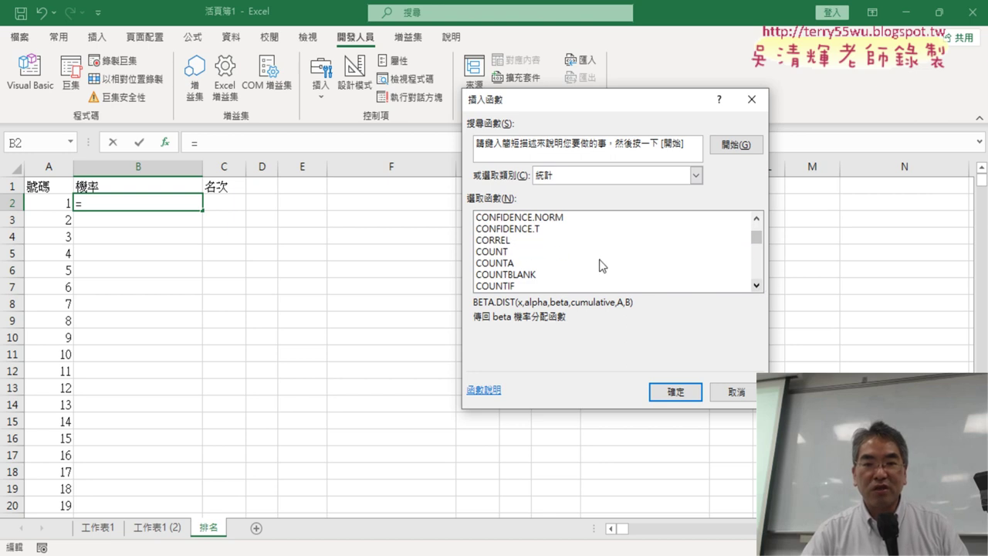
{"action": "double_click", "coordinate": [521, 284]}
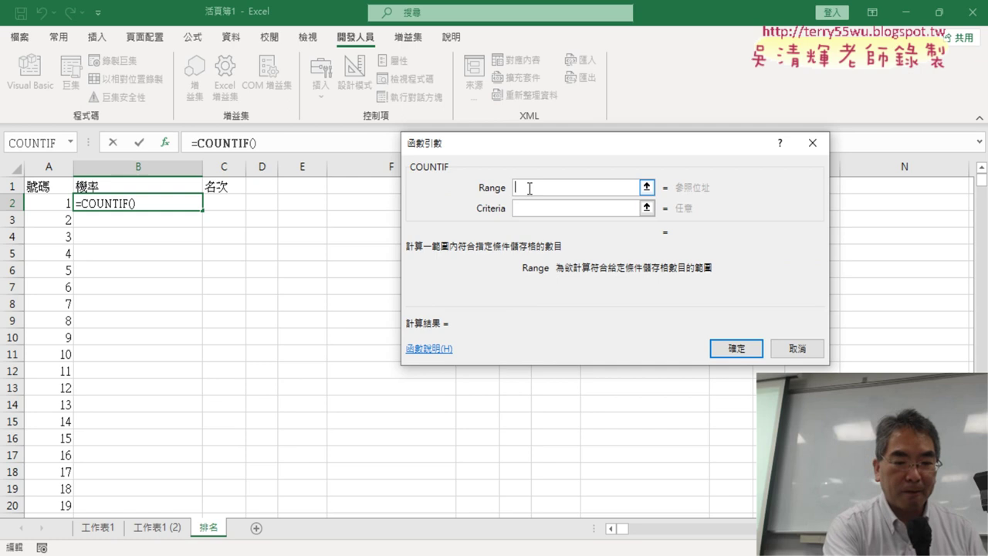
Step: Set COUNTIF's range to the name 大樂透 and its criteria to A2, giving 324
{"action": "key", "text": "F3"}
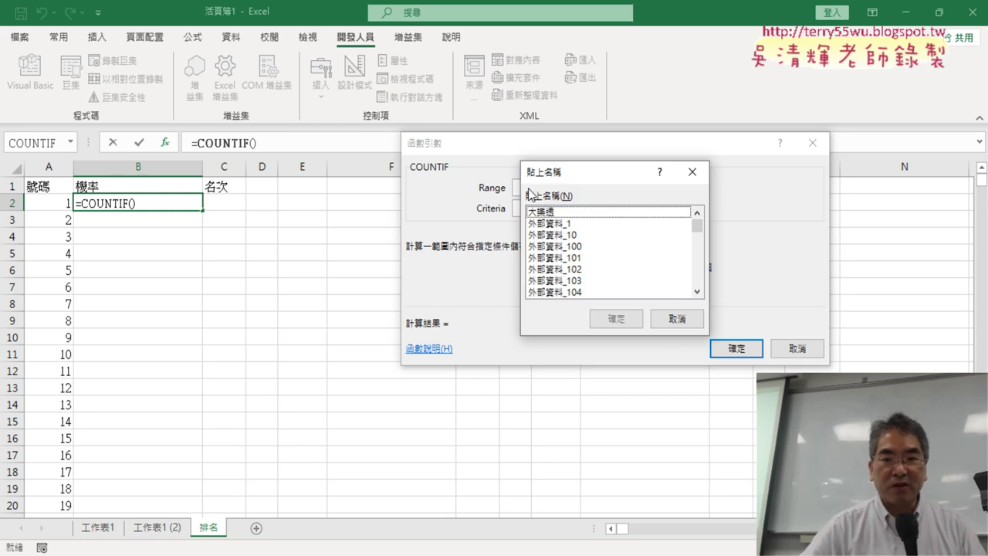
{"action": "double_click", "coordinate": [576, 212]}
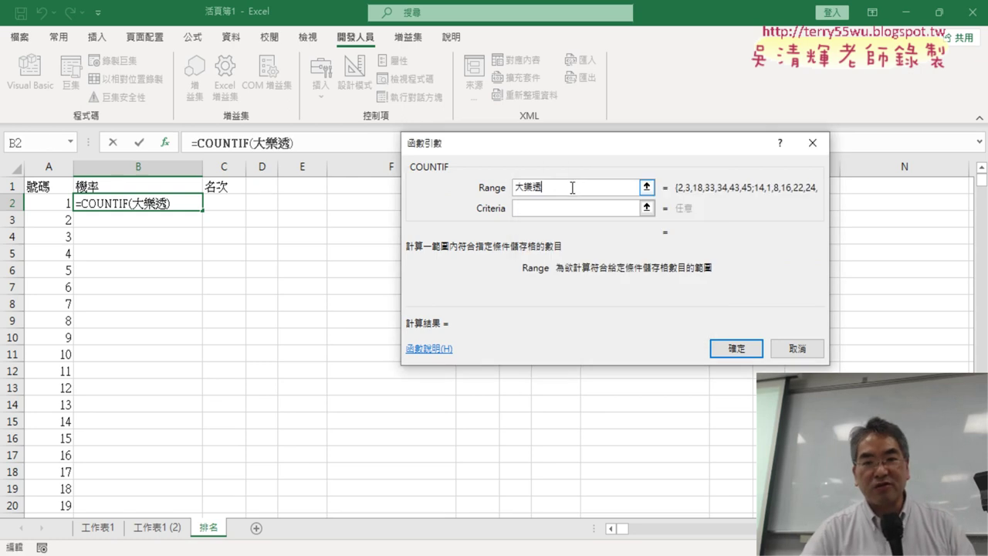
{"action": "key", "text": "Tab"}
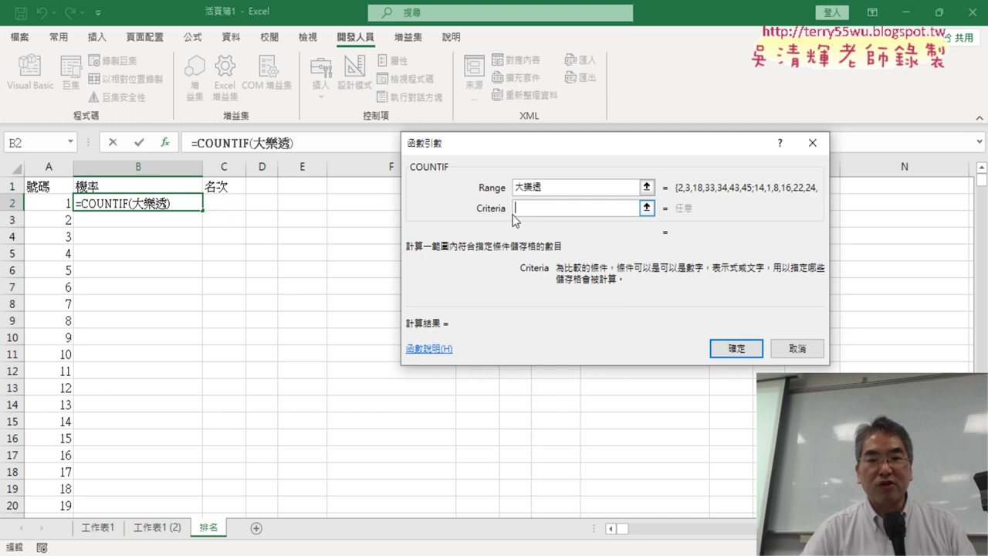
{"action": "left_click", "coordinate": [56, 202]}
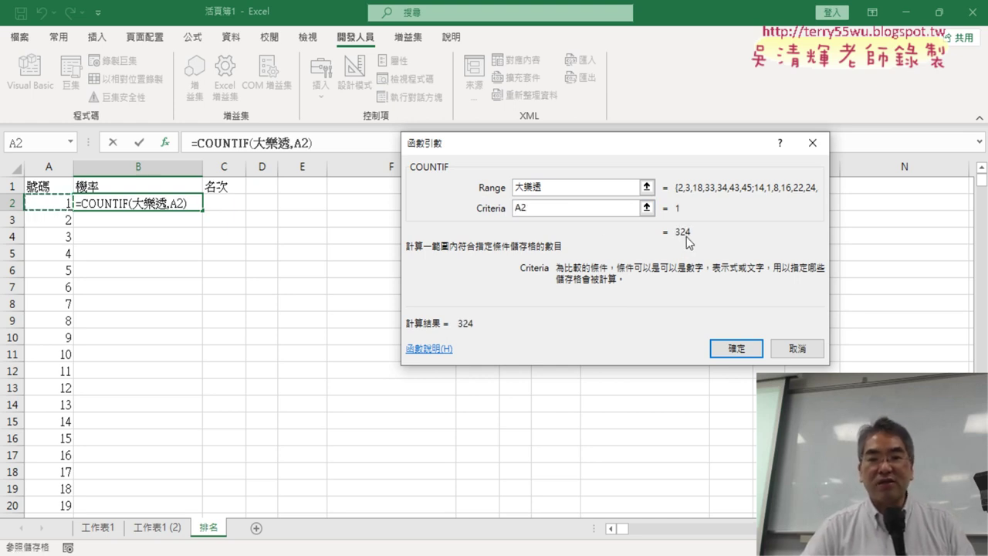
{"action": "left_click", "coordinate": [734, 349]}
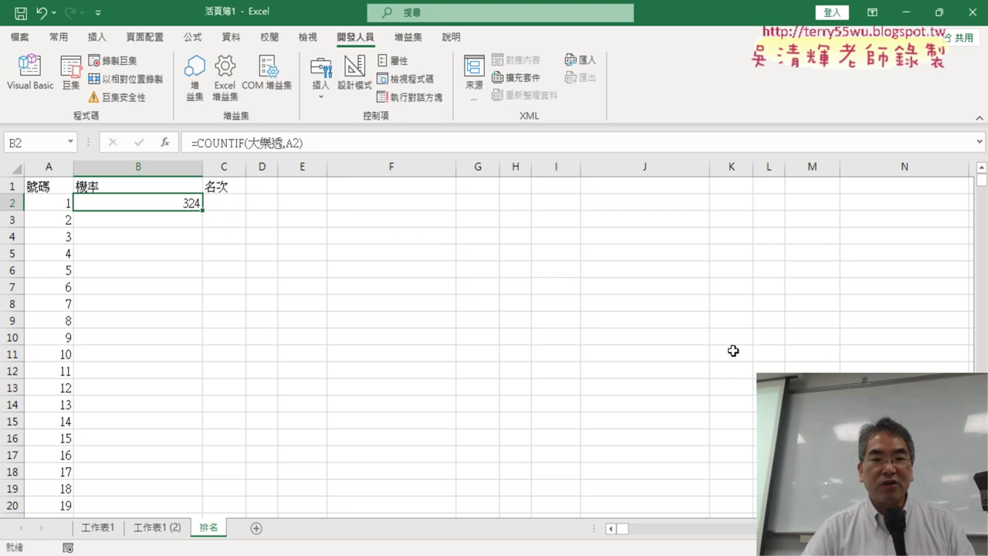
Step: Fill the draw counts down column B, then start dividing B2's formula by a copy of COUNTIF(大樂透
{"action": "double_click", "coordinate": [205, 214]}
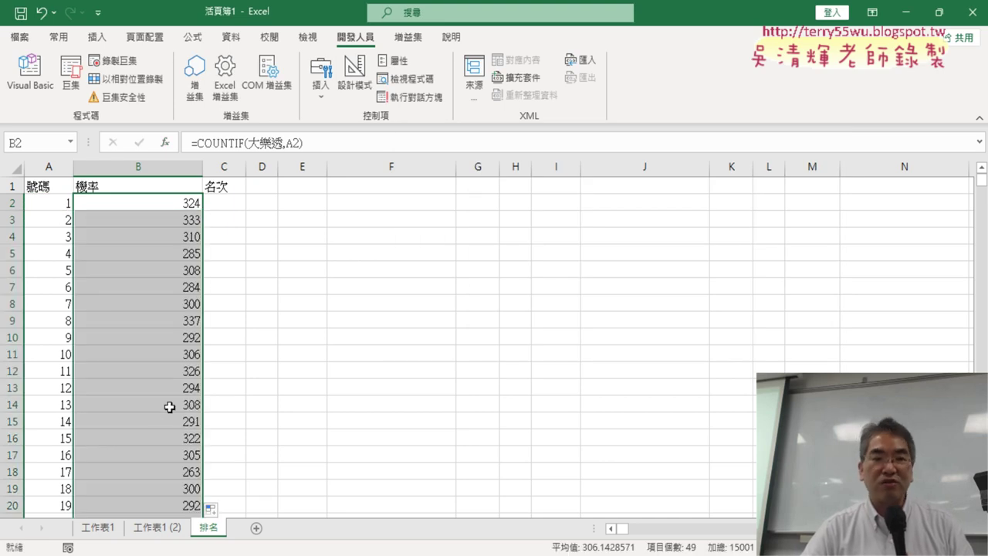
{"action": "left_click", "coordinate": [315, 145]}
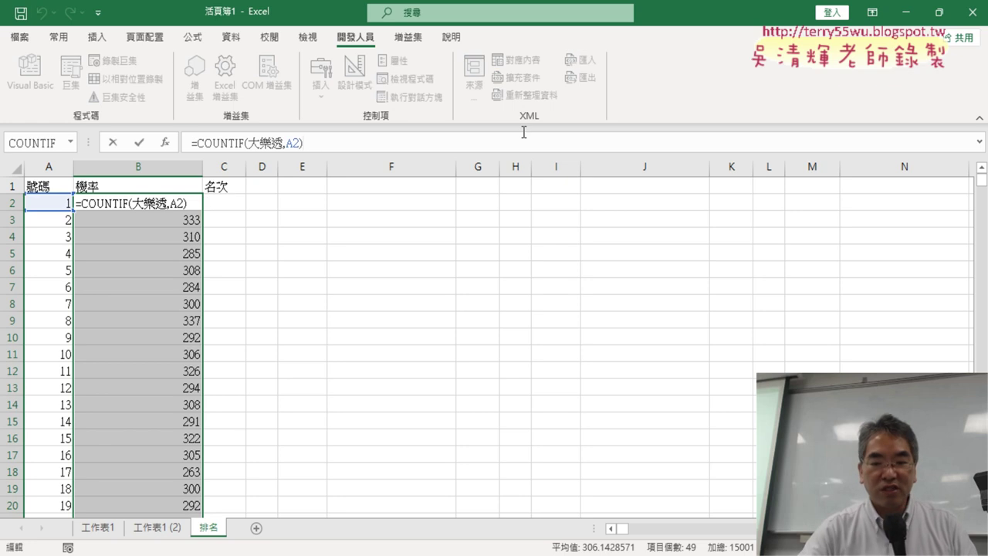
{"action": "type", "text": "/"}
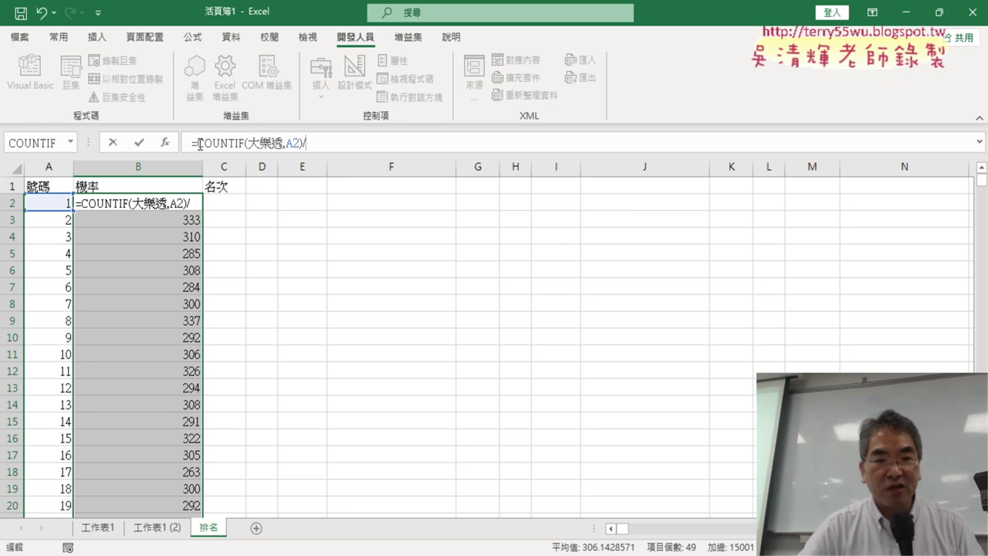
{"action": "left_click_drag", "start_coordinate": [199, 144], "coordinate": [280, 144]}
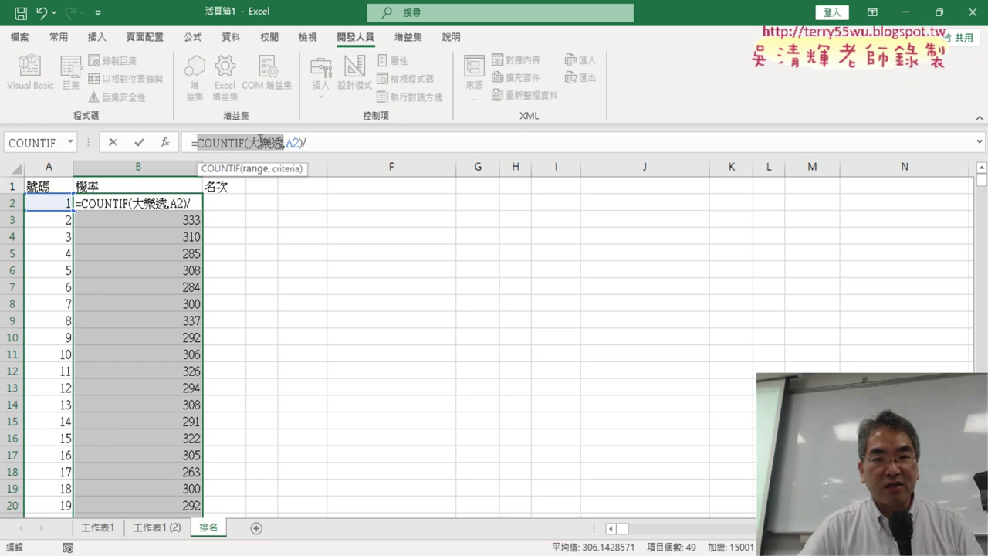
{"action": "right_click", "coordinate": [260, 139]}
{"action": "left_click", "coordinate": [287, 170]}
Step: Finish B2 as =COUNTIF(大樂透,A2)/COUNT(大樂透), giving 0.02159856
{"action": "left_click", "coordinate": [357, 143]}
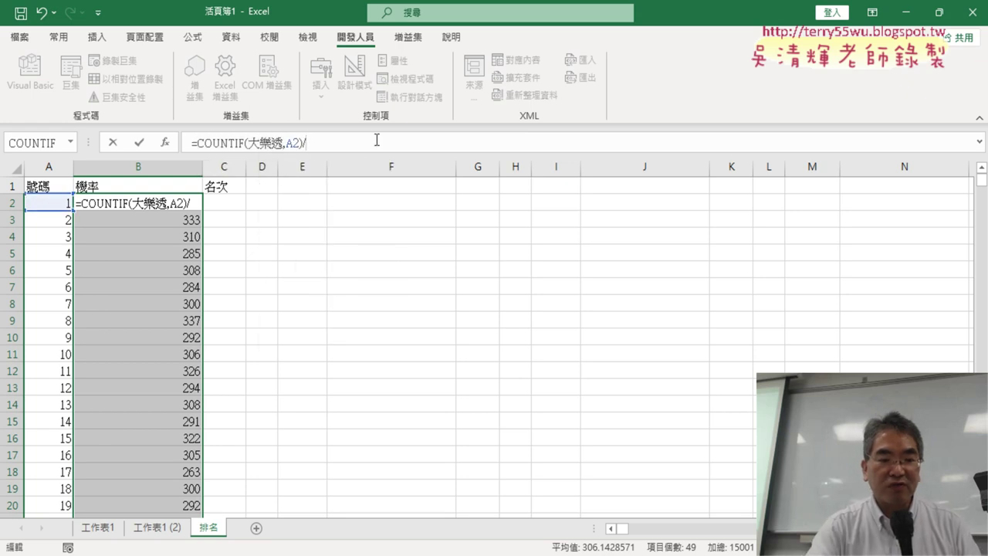
{"action": "key", "text": "ctrl+v"}
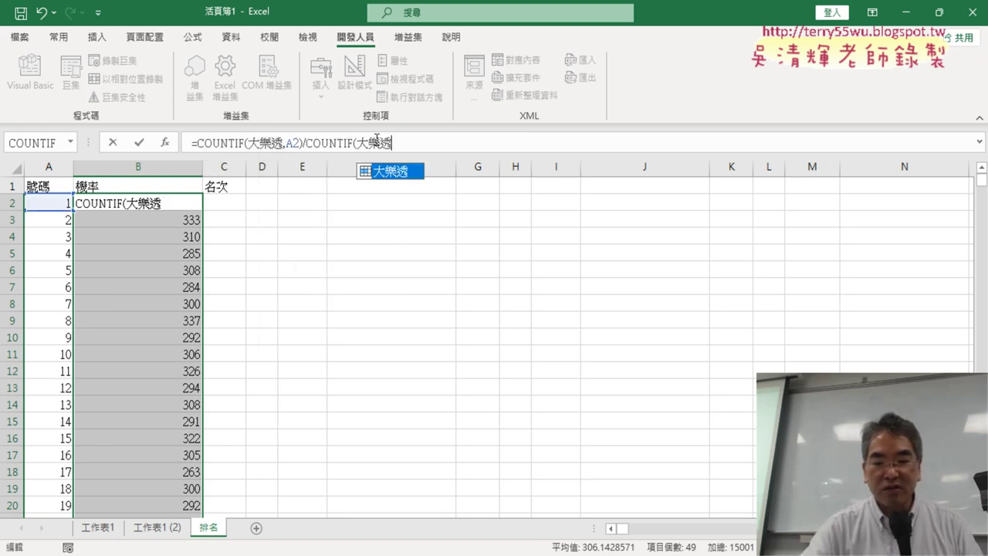
{"action": "key", "text": "Left"}
{"action": "key", "text": "Left"}
{"action": "key", "text": "Left"}
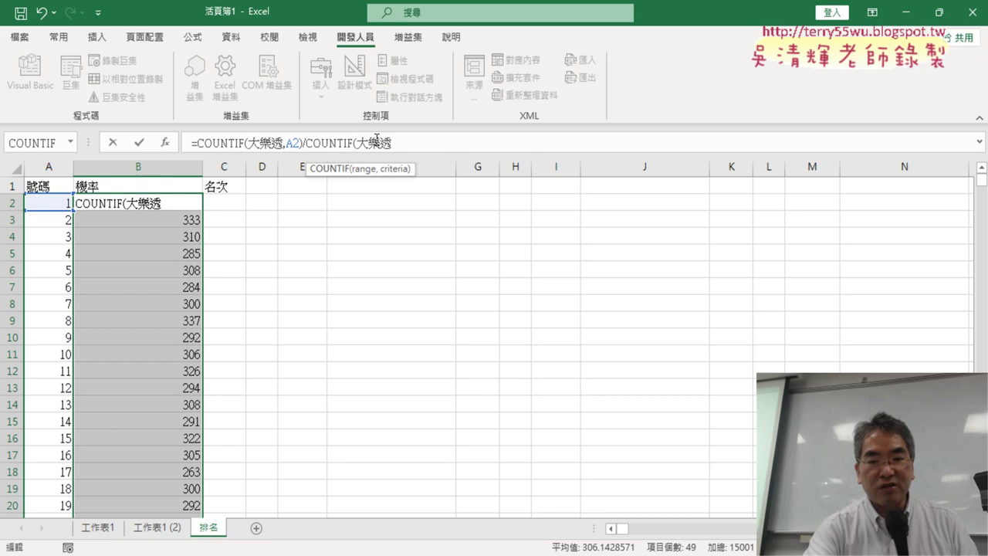
{"action": "key", "text": "BackSpace"}
{"action": "key", "text": "BackSpace"}
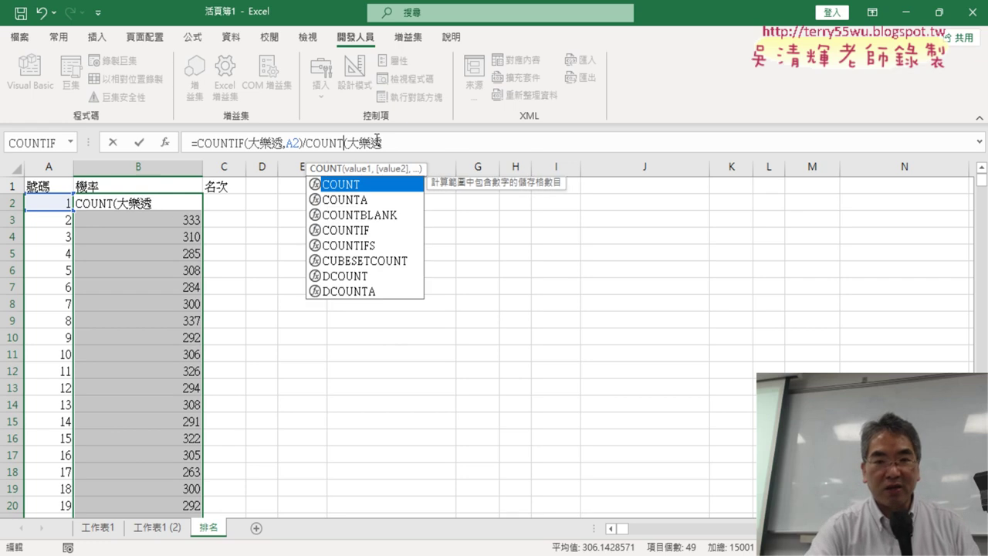
{"action": "key", "text": "Right"}
{"action": "key", "text": "Right"}
{"action": "key", "text": "Right"}
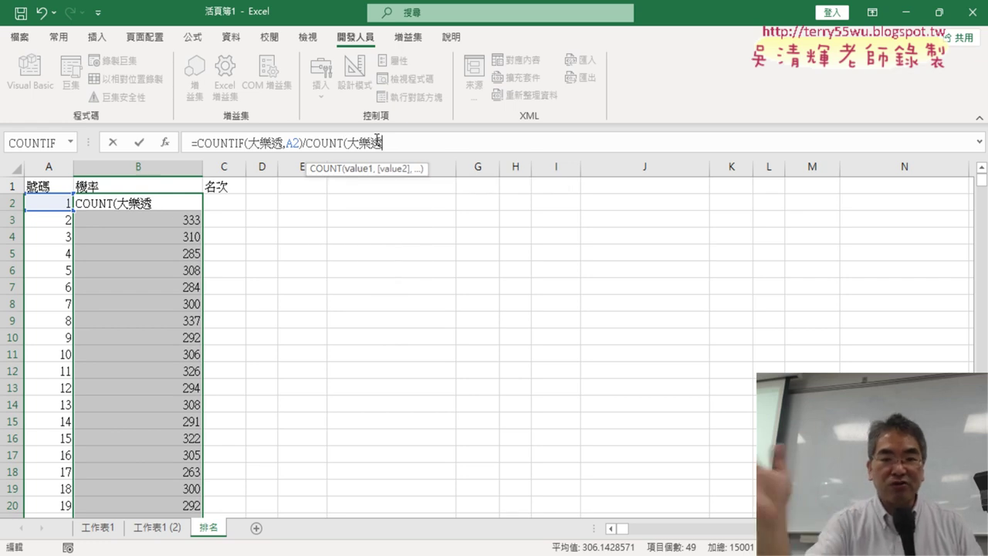
{"action": "type", "text": ")"}
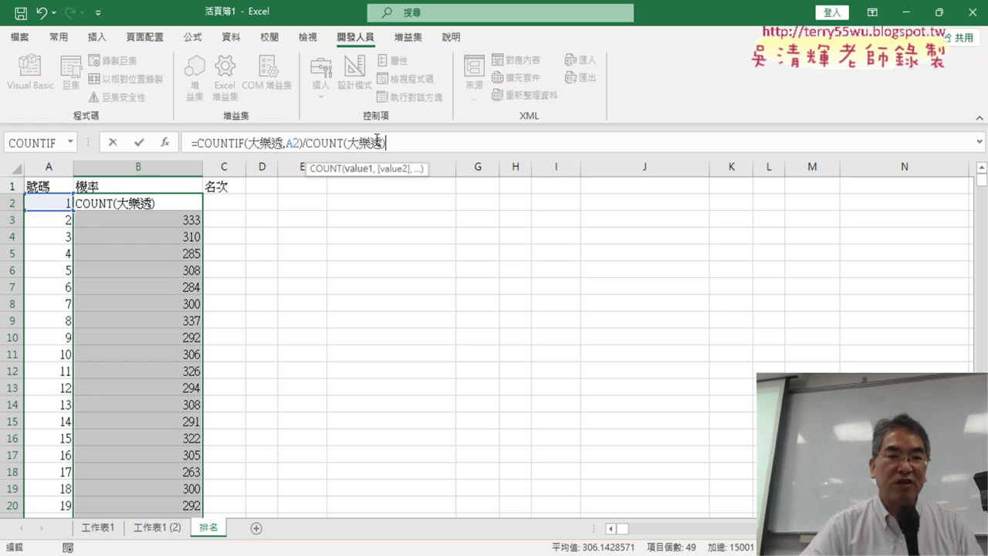
{"action": "left_click", "coordinate": [143, 144]}
{"action": "left_click", "coordinate": [177, 204]}
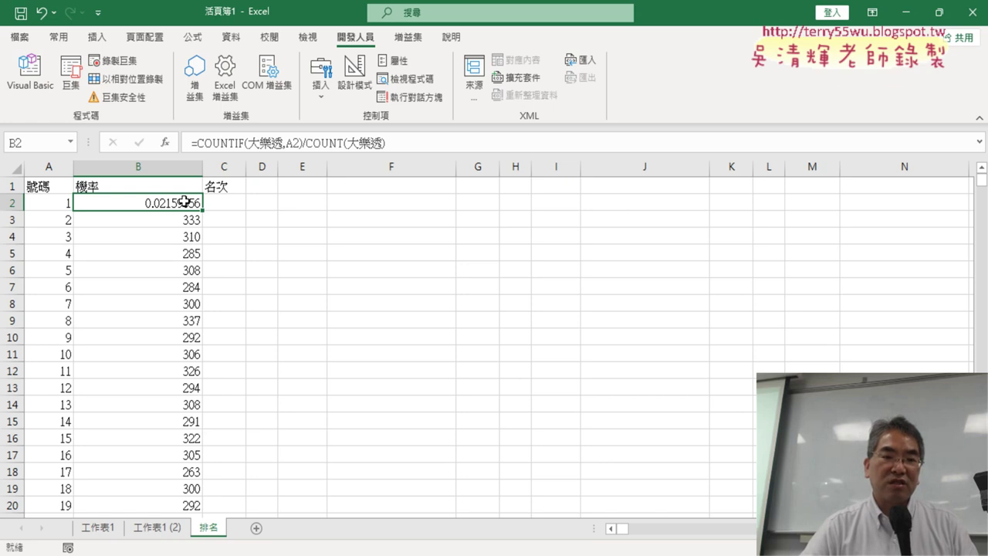
Step: Format B2 with the custom code # ??/10000 and fill the formula and format down column B
{"action": "right_click", "coordinate": [185, 202]}
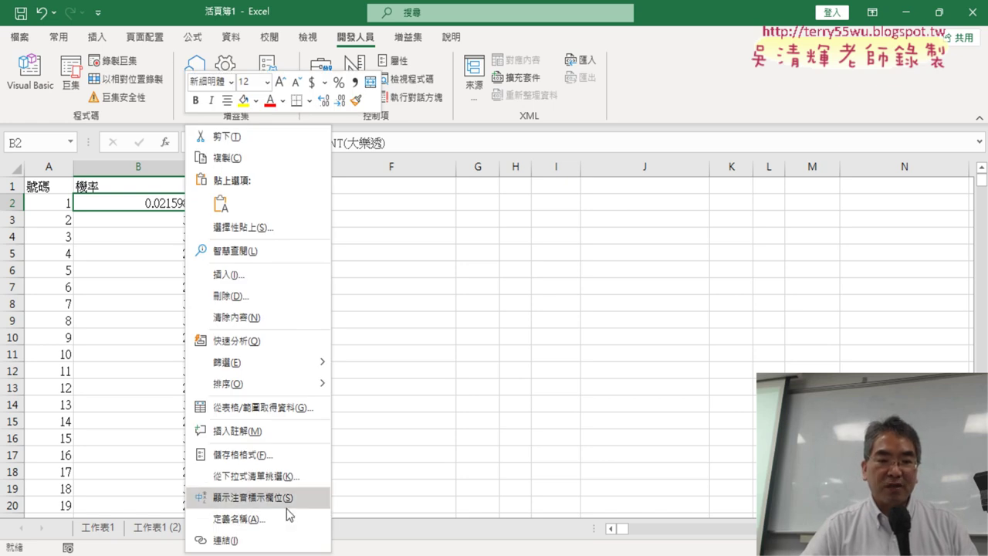
{"action": "left_click", "coordinate": [286, 460]}
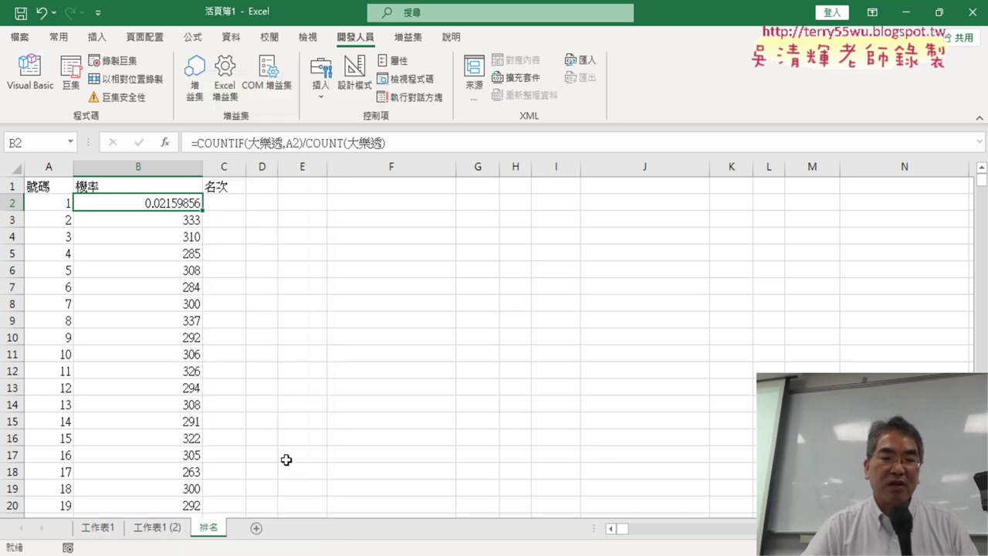
{"action": "left_click_drag", "start_coordinate": [292, 145], "coordinate": [617, 92]}
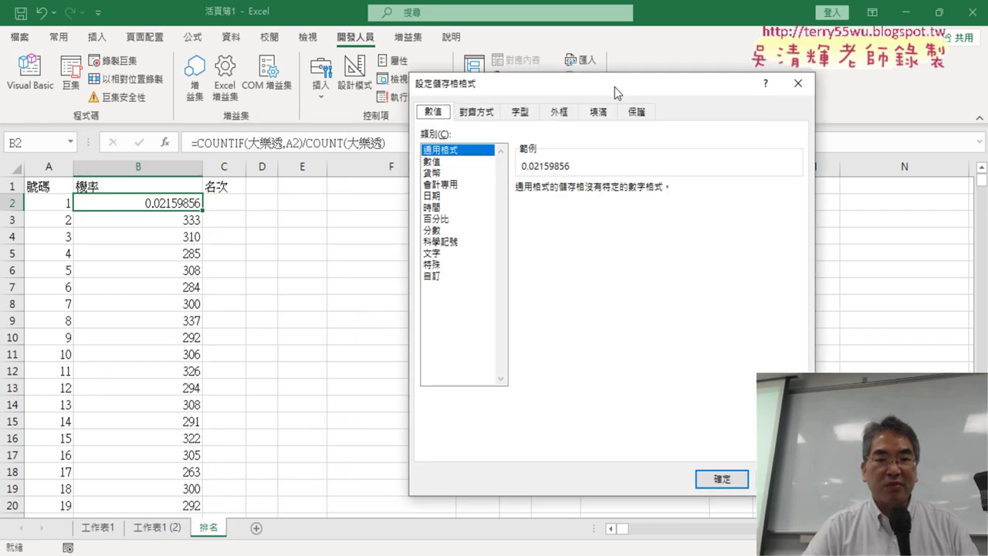
{"action": "left_click", "coordinate": [445, 230]}
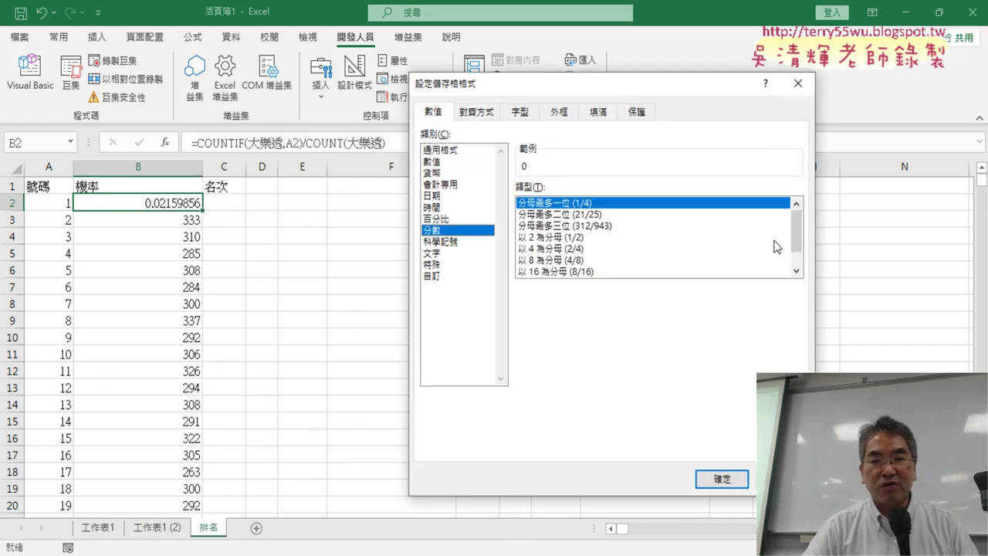
{"action": "scroll", "coordinate": [776, 247], "scroll_direction": "down", "scroll_amount": 1}
{"action": "left_click", "coordinate": [585, 271]}
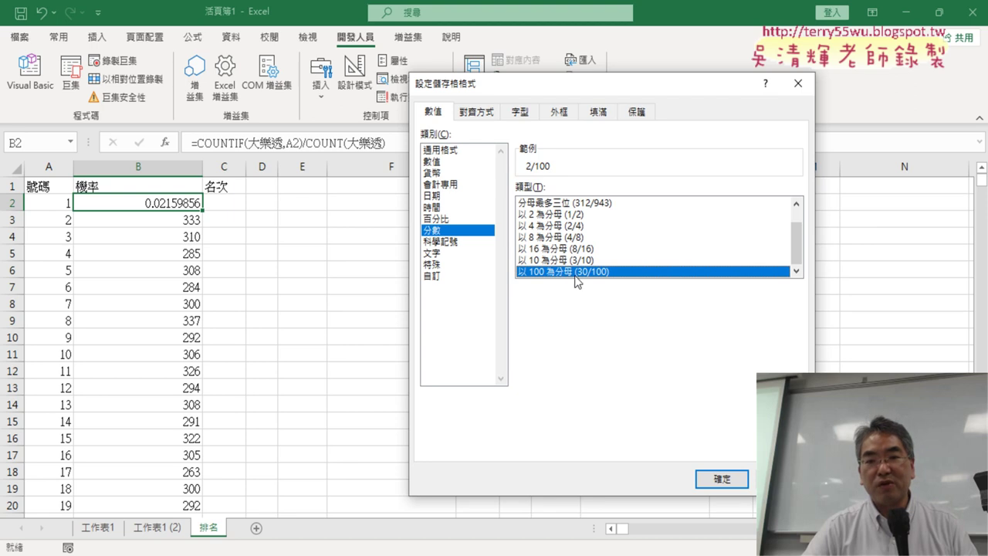
{"action": "left_click", "coordinate": [454, 275]}
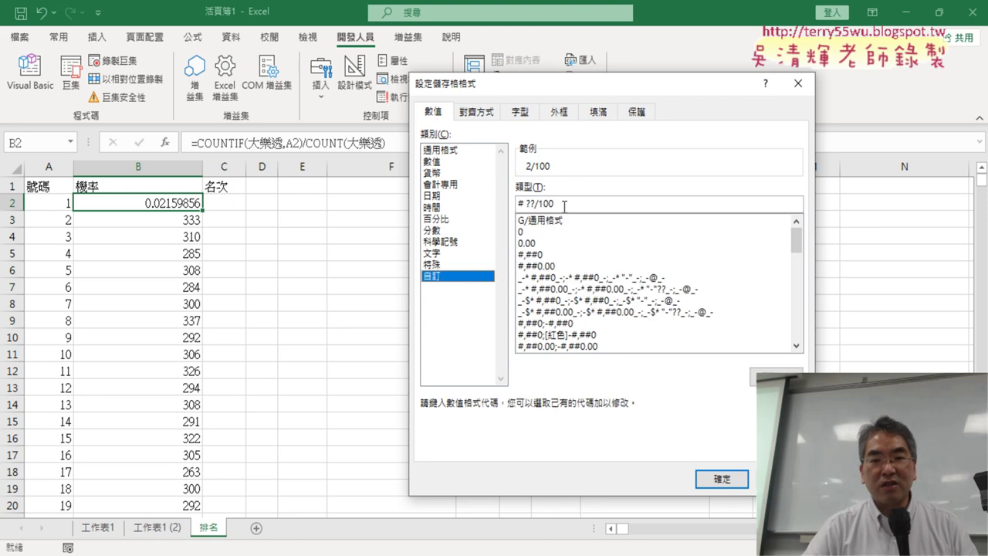
{"action": "type", "text": "00"}
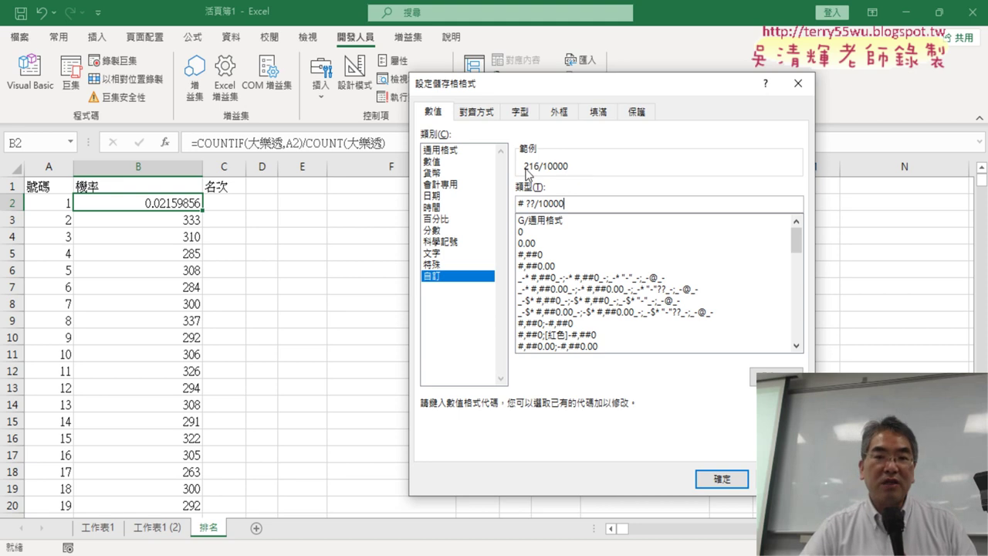
{"action": "left_click", "coordinate": [722, 479]}
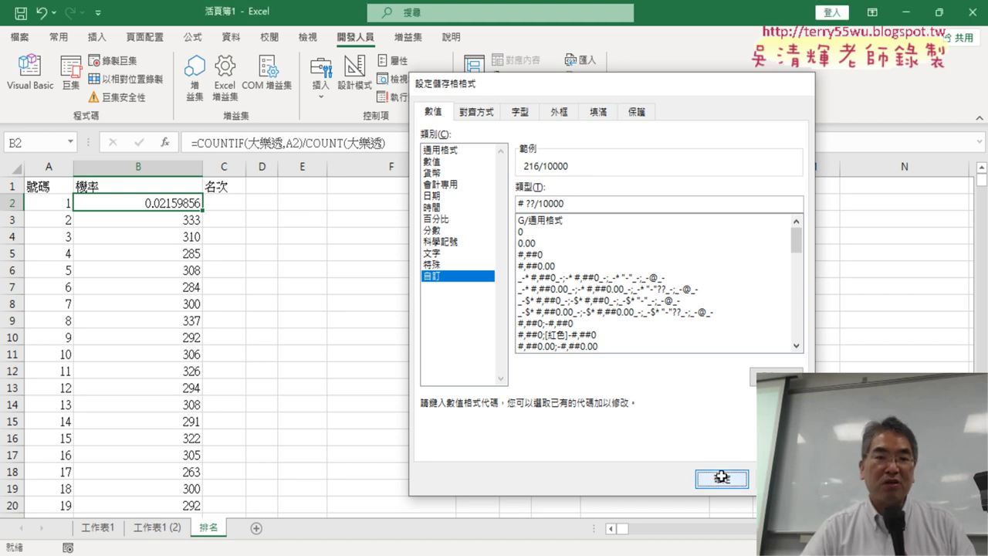
{"action": "double_click", "coordinate": [206, 210]}
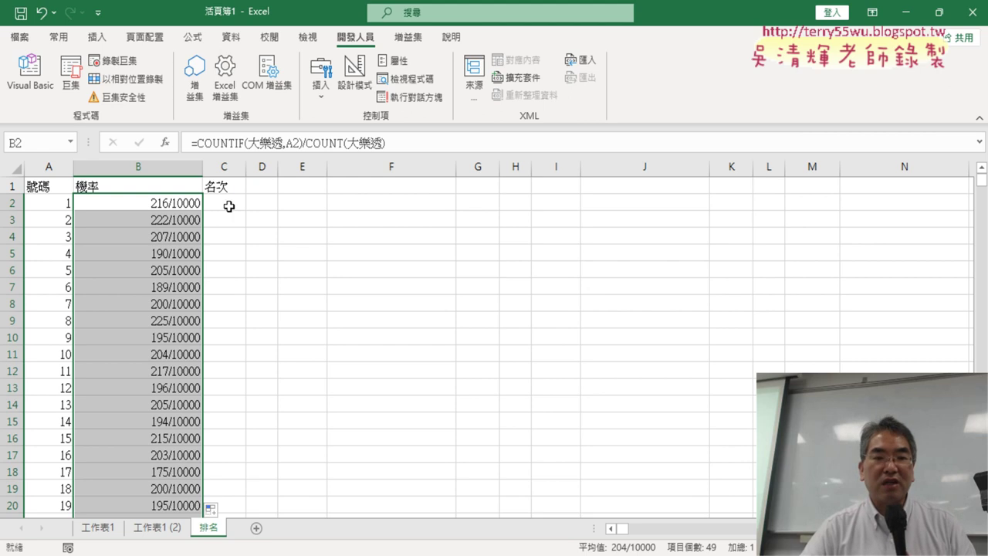
{"action": "left_click", "coordinate": [229, 206]}
Step: Insert the RANK.EQ function into cell C2
{"action": "left_click", "coordinate": [165, 142]}
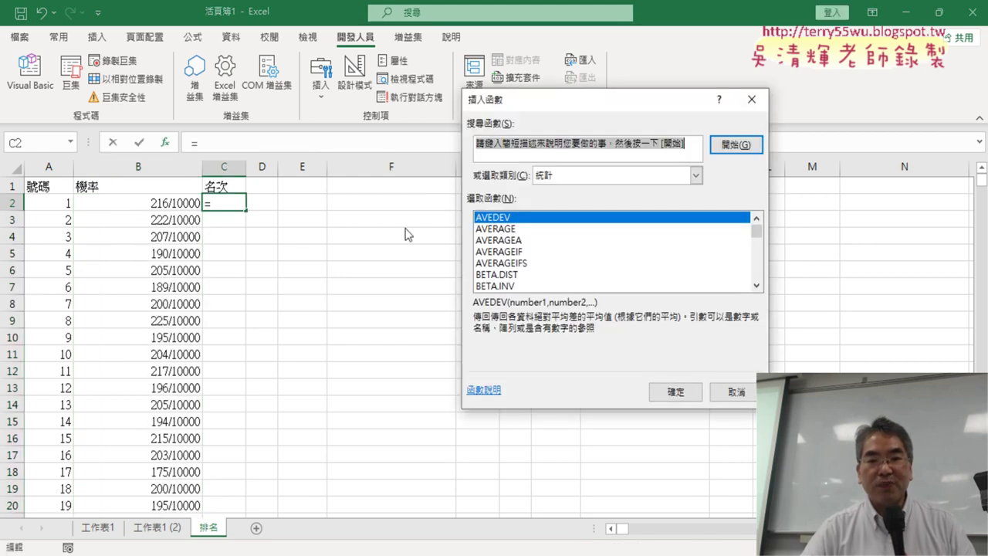
{"action": "left_click", "coordinate": [757, 285]}
{"action": "left_click", "coordinate": [756, 285]}
{"action": "left_click", "coordinate": [756, 286]}
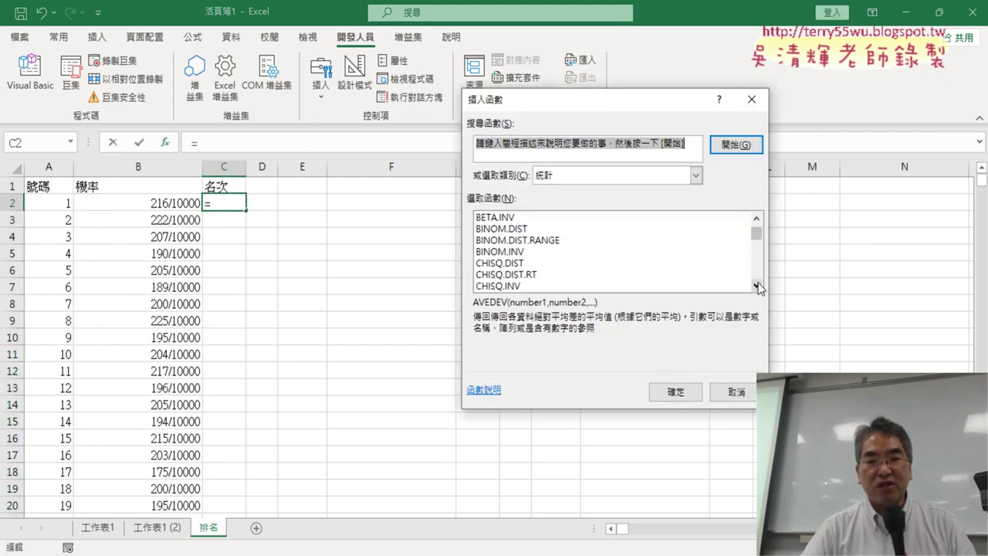
{"action": "left_click", "coordinate": [757, 286]}
{"action": "left_click", "coordinate": [758, 287]}
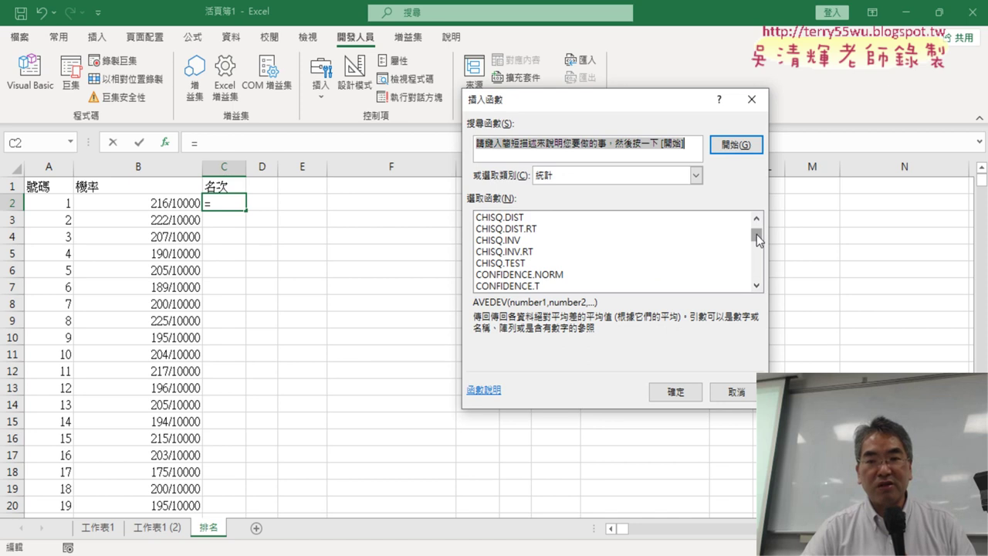
{"action": "left_click_drag", "start_coordinate": [758, 236], "coordinate": [758, 267]}
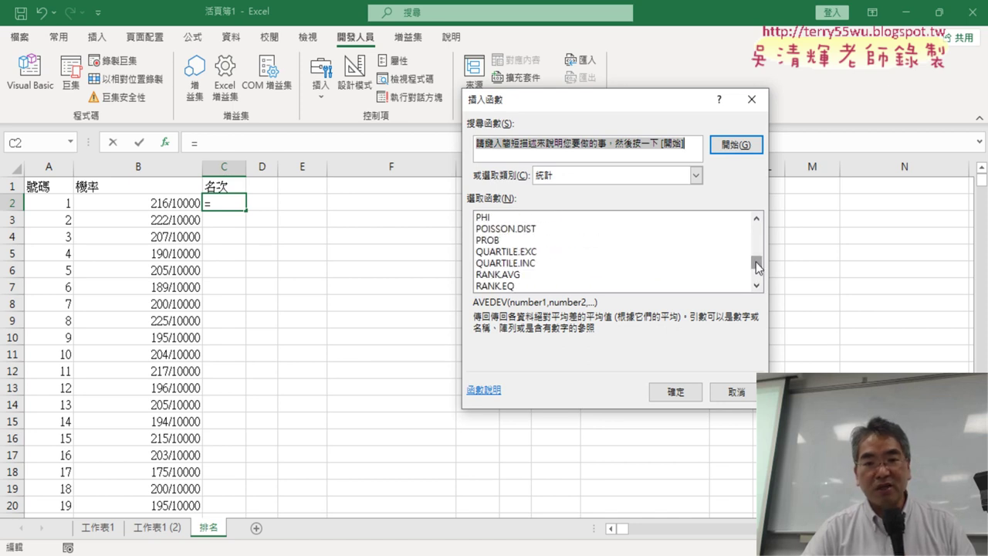
{"action": "double_click", "coordinate": [495, 286]}
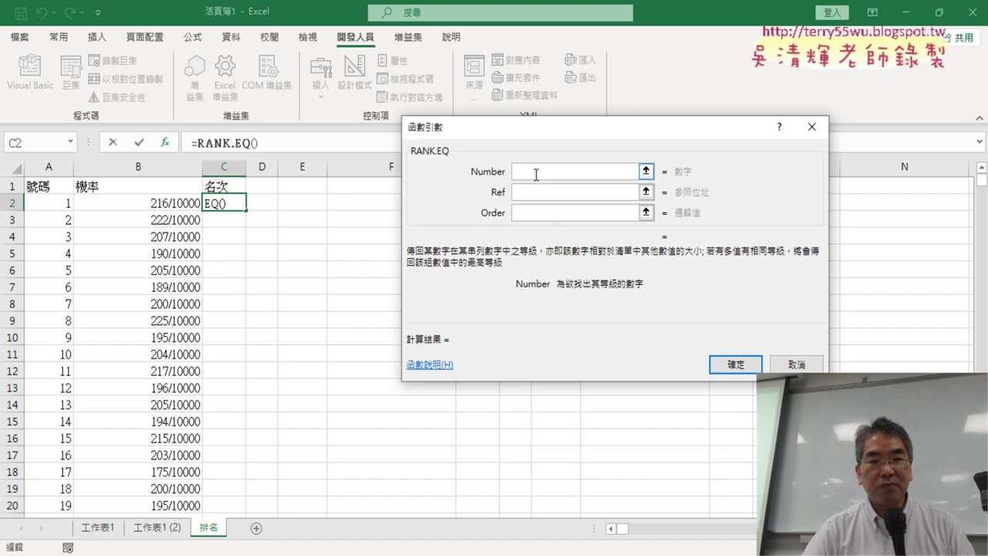
Step: Rank B2 against the locked range B$2:B$50, so number 1 ranks 7th
{"action": "left_click", "coordinate": [144, 203]}
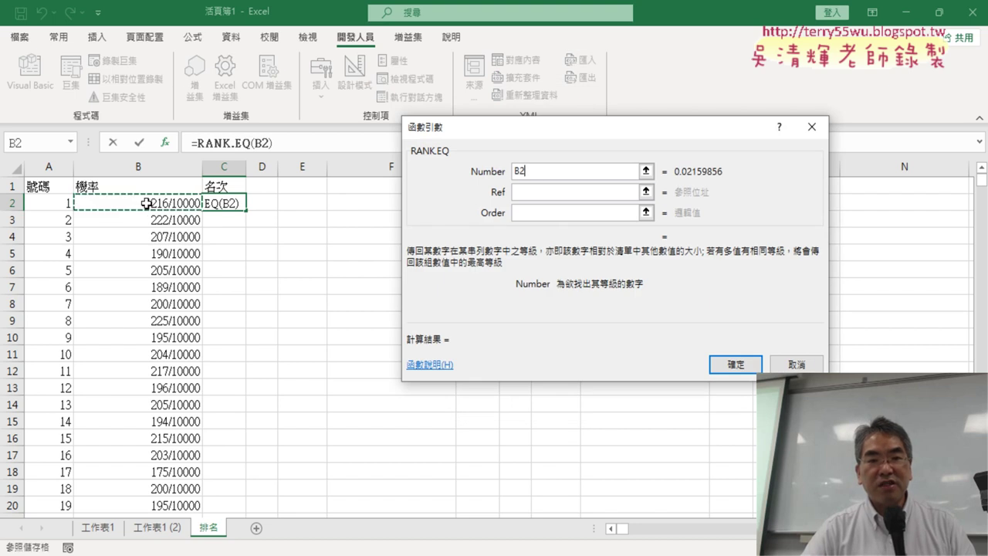
{"action": "left_click", "coordinate": [521, 193]}
{"action": "left_click", "coordinate": [146, 205]}
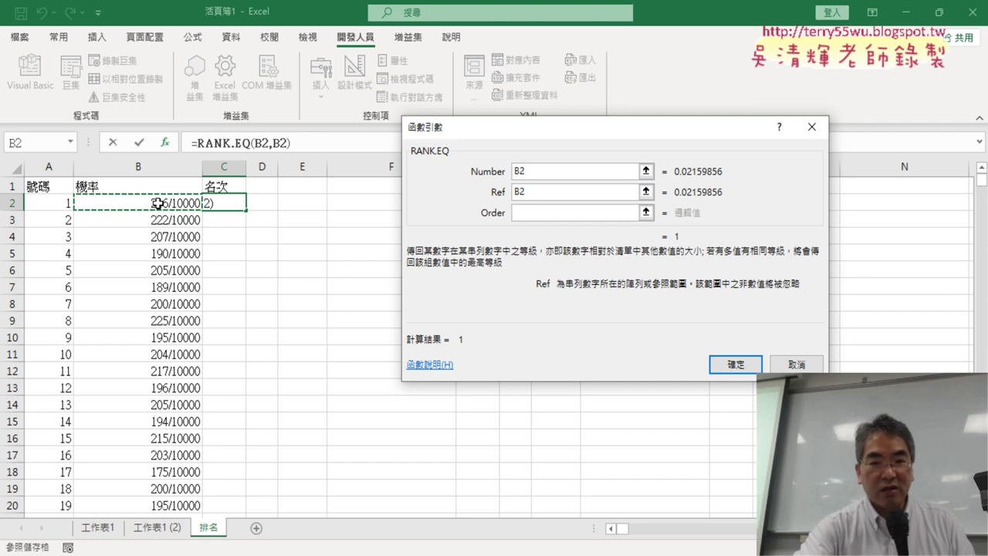
{"action": "key", "text": "ctrl+shift+Down"}
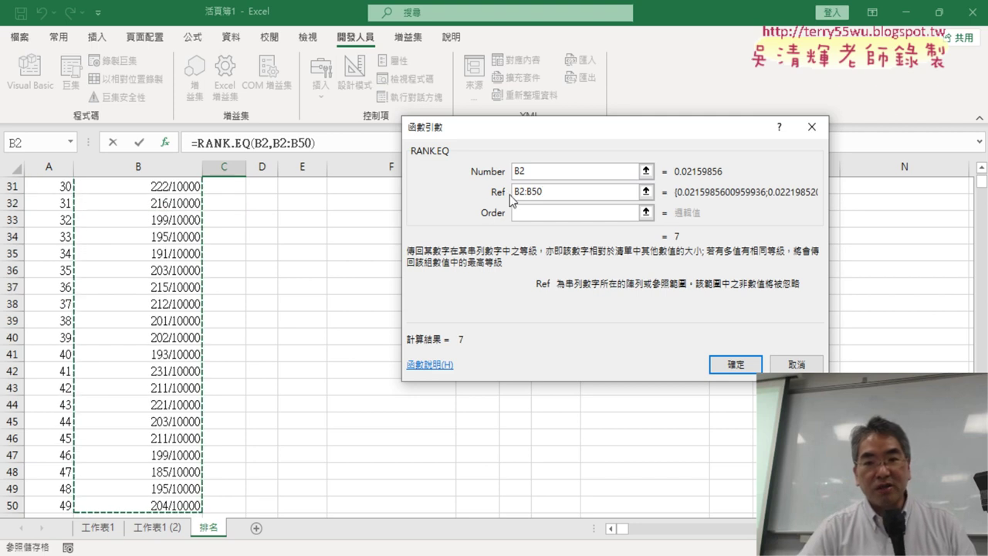
{"action": "left_click", "coordinate": [517, 192]}
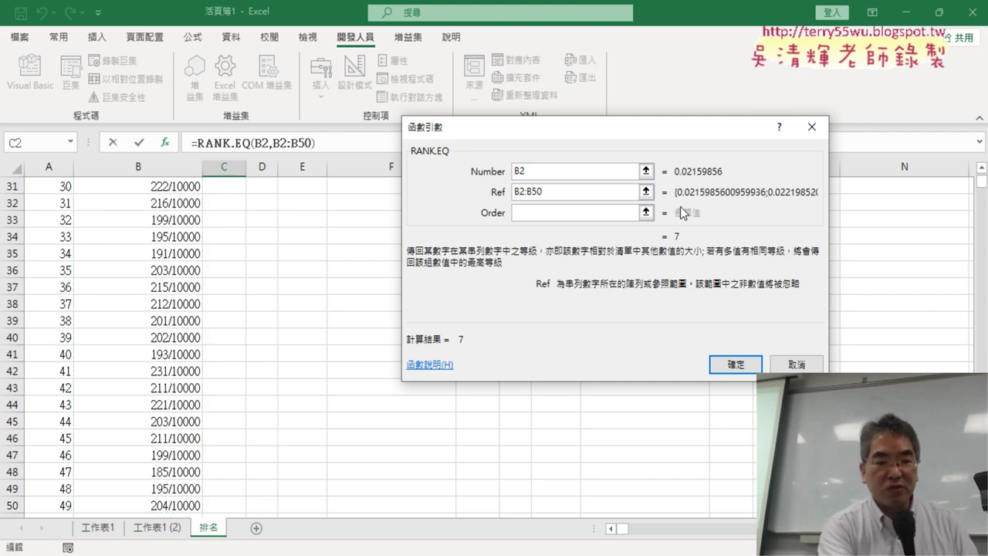
{"action": "type", "text": "$"}
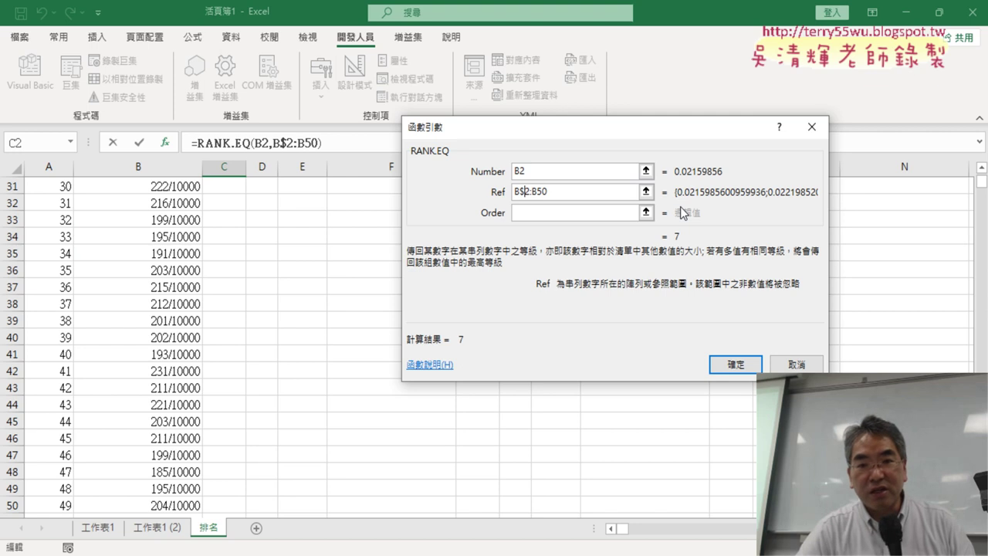
{"action": "left_click", "coordinate": [539, 192]}
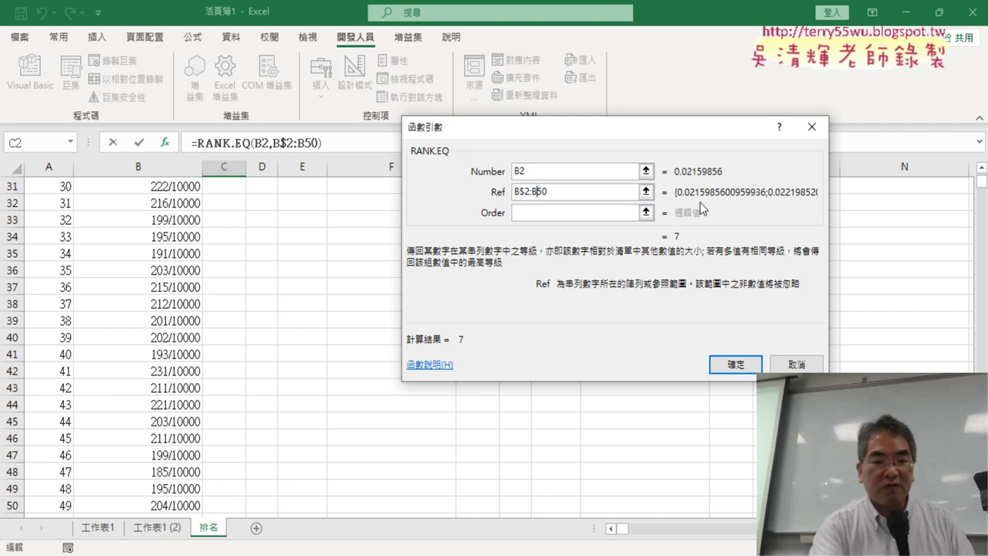
{"action": "type", "text": "$"}
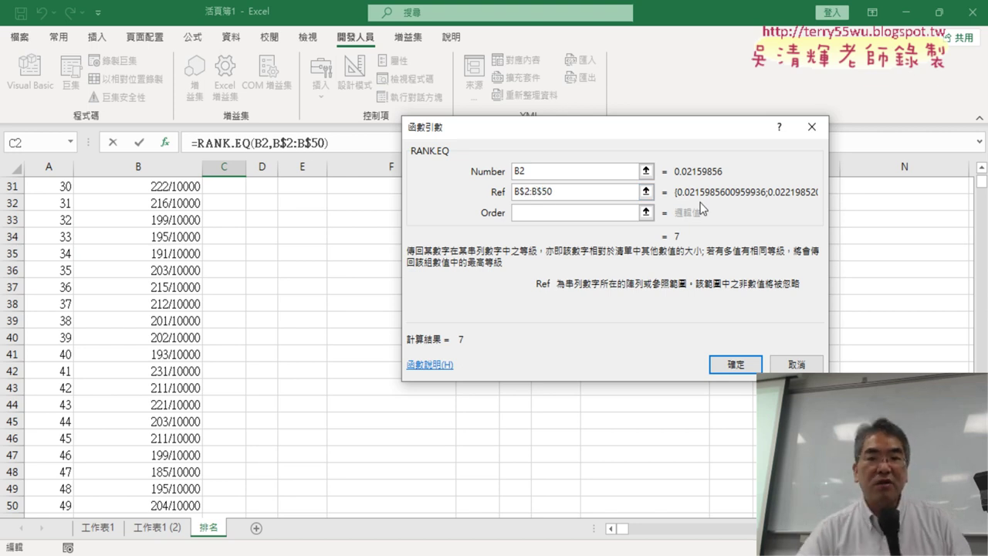
{"action": "left_click", "coordinate": [736, 366]}
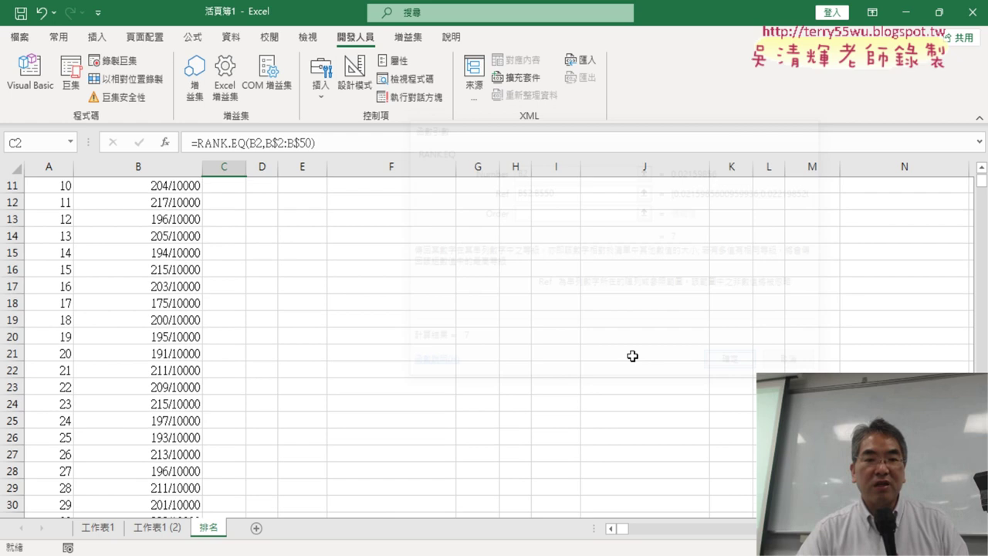
Step: Fill the RANK.EQ ranks down column C to row 50 and widen column D
{"action": "double_click", "coordinate": [247, 193]}
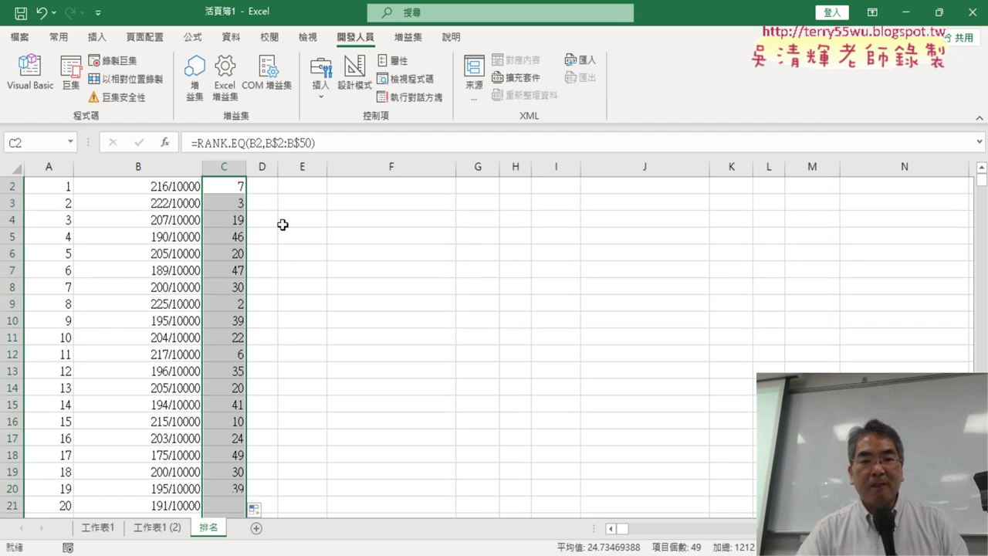
{"action": "scroll", "coordinate": [424, 267], "scroll_direction": "up", "scroll_amount": 1}
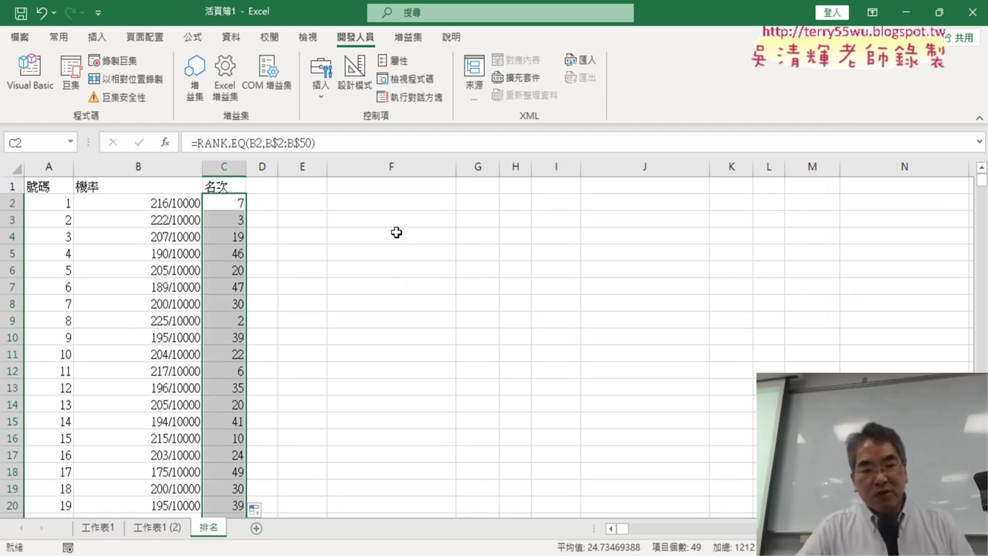
{"action": "left_click", "coordinate": [251, 184]}
{"action": "left_click_drag", "start_coordinate": [278, 166], "coordinate": [322, 166]}
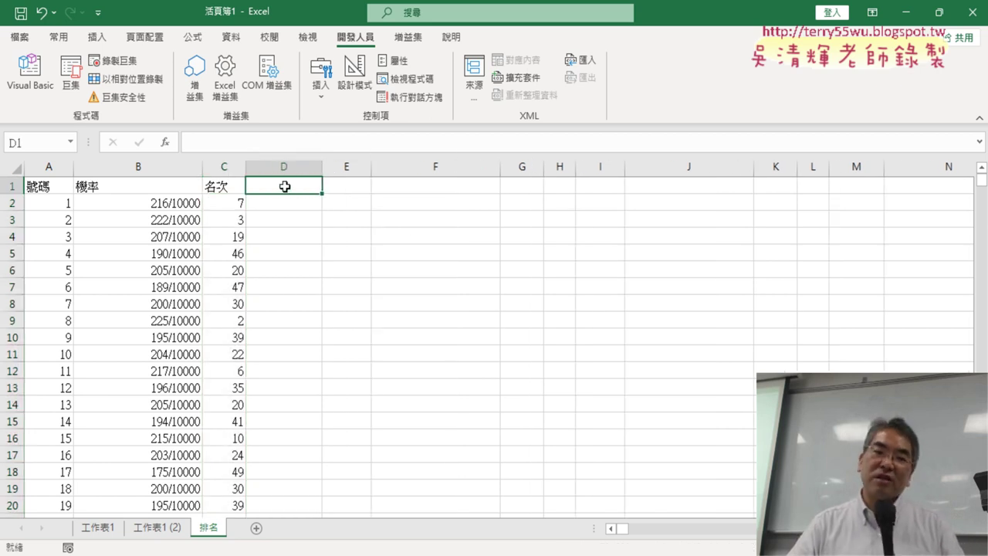
Step: Type the heading 前七名 into D1 and select the 名次 header C1 for sorting
{"action": "double_click", "coordinate": [285, 186]}
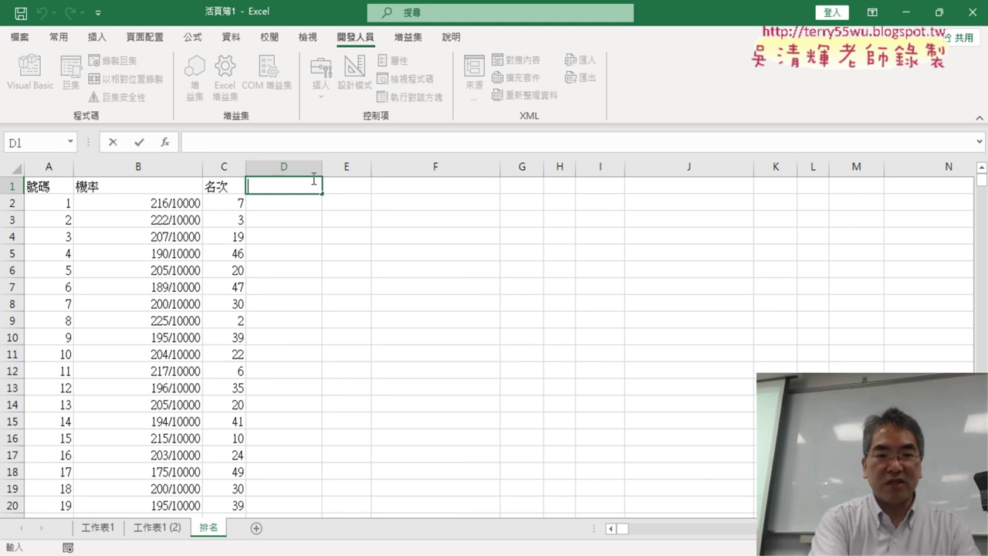
{"action": "type", "text": "ㄑㄧ"}
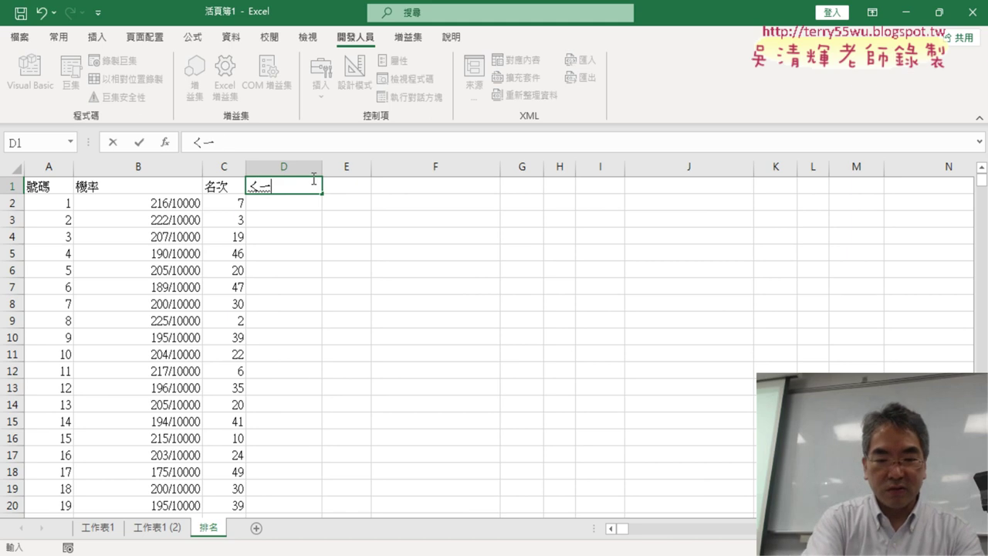
{"action": "type", "text": "ㄢˊㄑㄧ ㄇㄧ"}
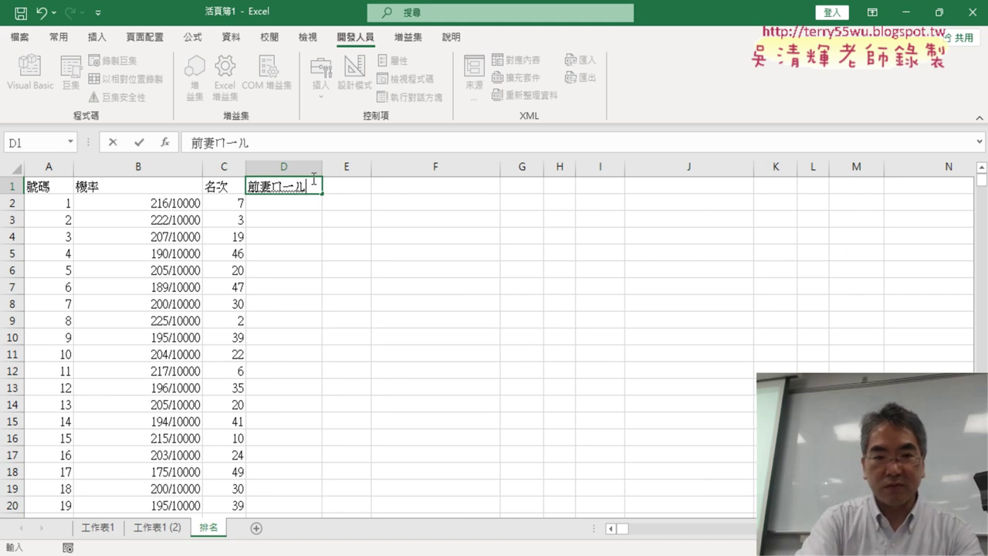
{"action": "type", "text": "ˊ"}
{"action": "key", "text": "Return"}
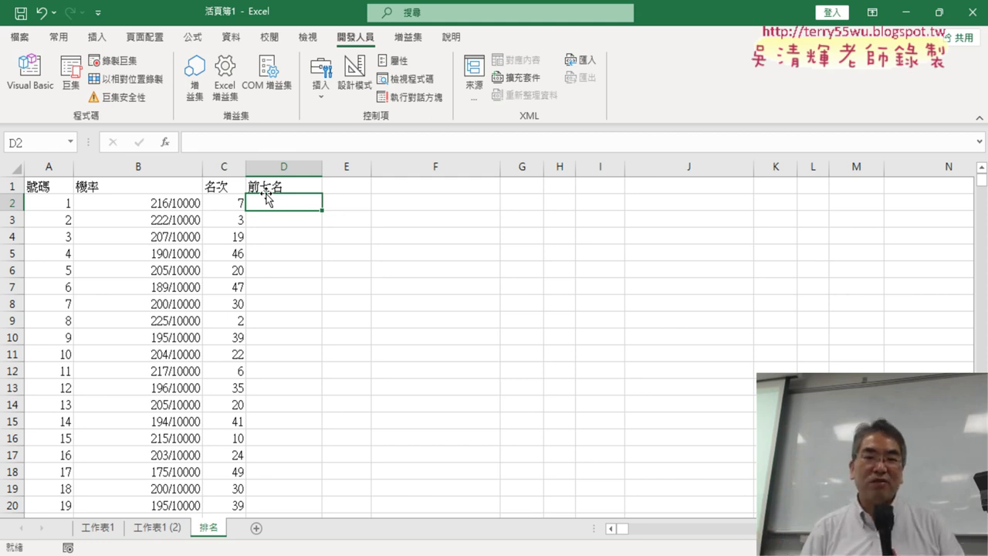
{"action": "left_click", "coordinate": [221, 187]}
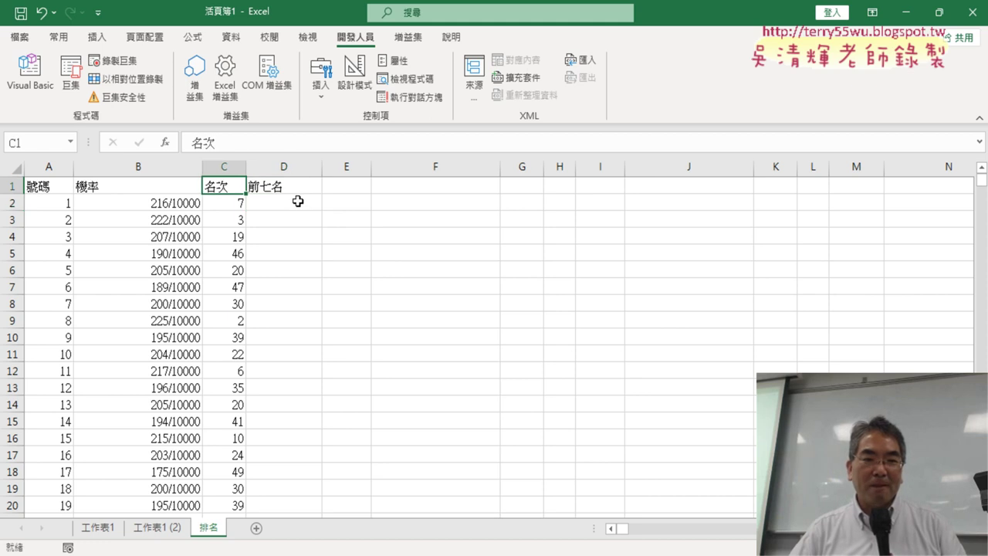
{"action": "left_click", "coordinate": [232, 39]}
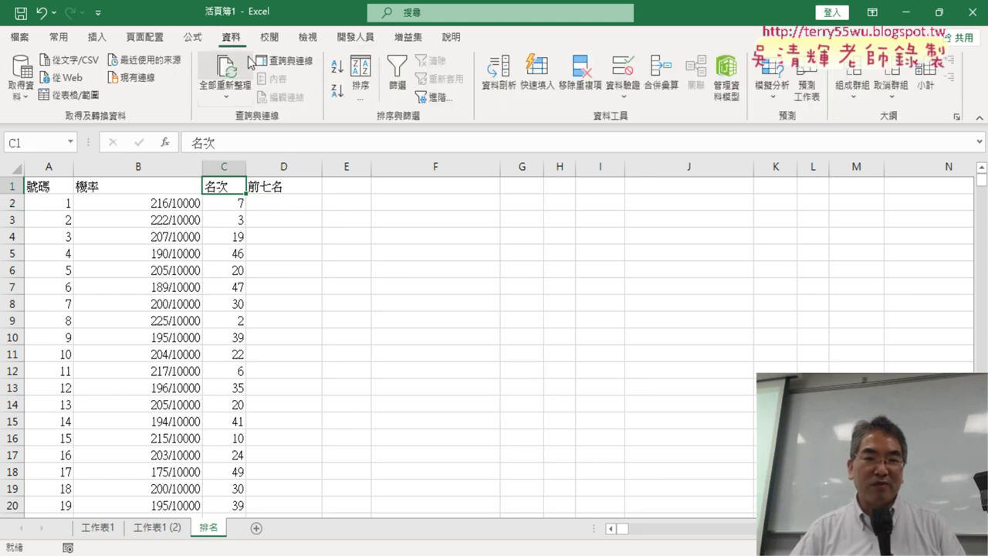
{"action": "left_click", "coordinate": [337, 71]}
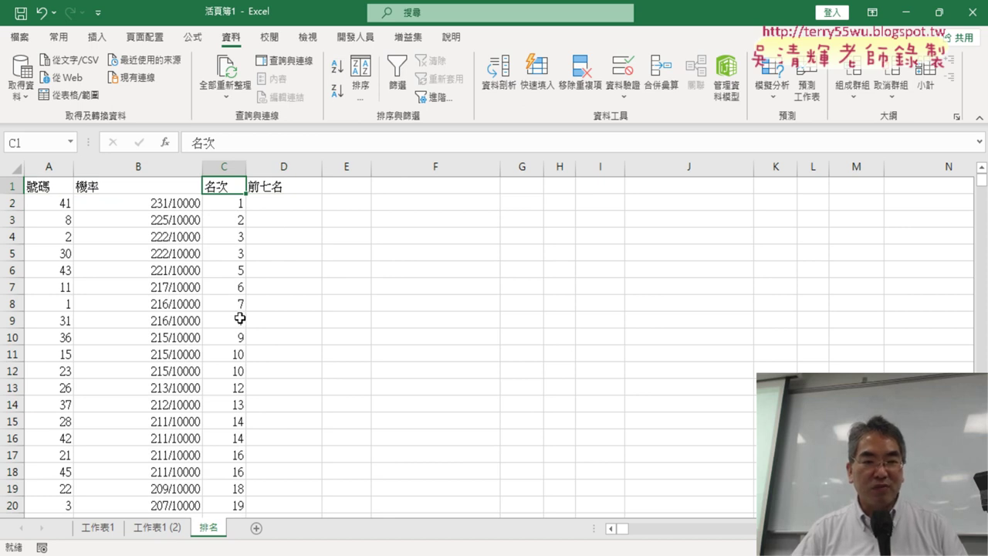
{"action": "mouse_move", "coordinate": [232, 208]}
{"action": "left_mouse_down"}
{"action": "mouse_move", "coordinate": [237, 319]}
{"action": "mouse_move", "coordinate": [52, 319]}
{"action": "left_mouse_up"}
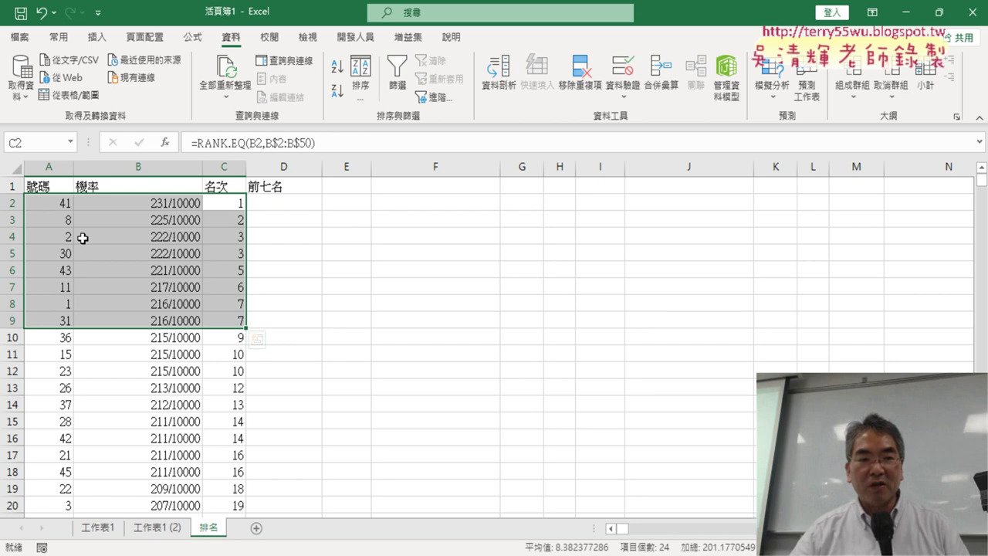
{"action": "left_click_drag", "start_coordinate": [53, 204], "coordinate": [55, 318]}
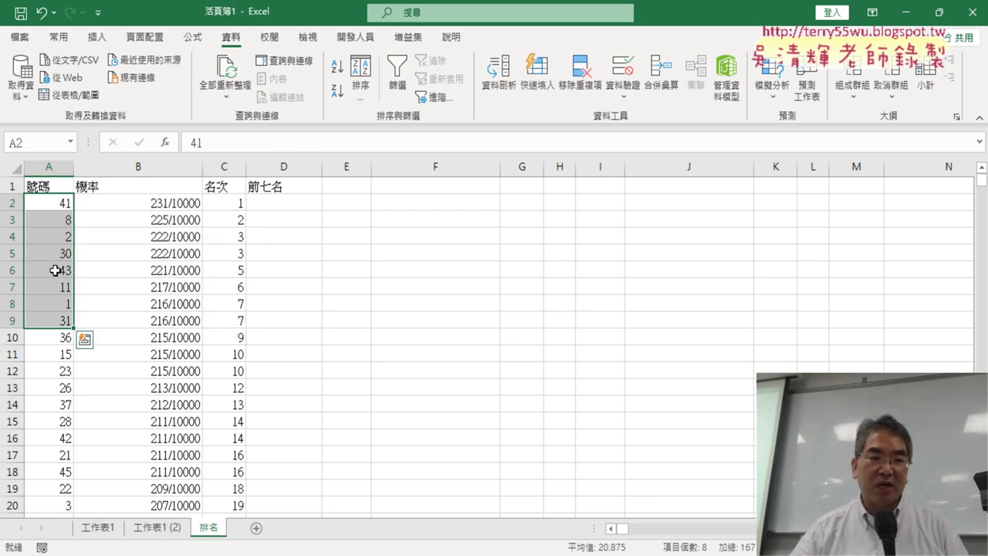
{"action": "right_click", "coordinate": [54, 270]}
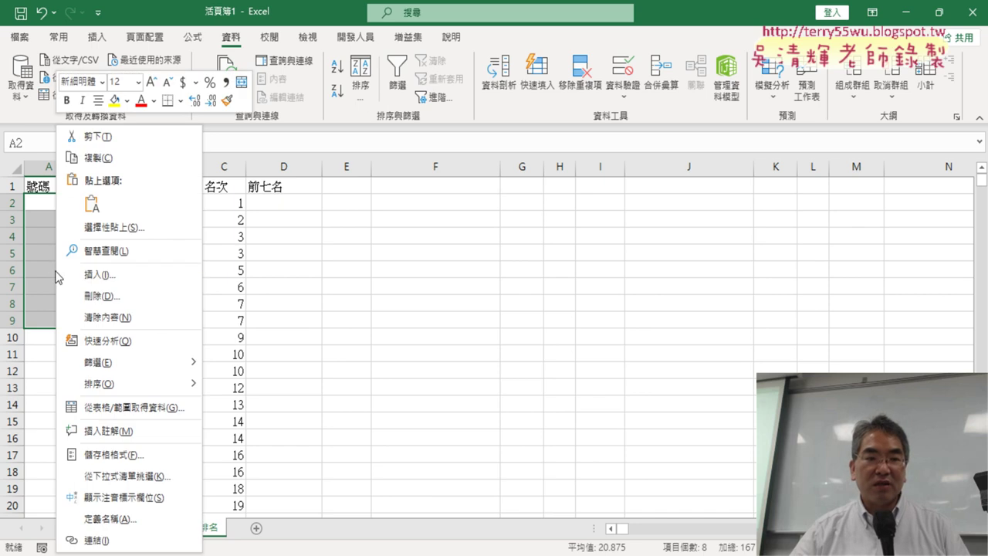
{"action": "left_click", "coordinate": [120, 156]}
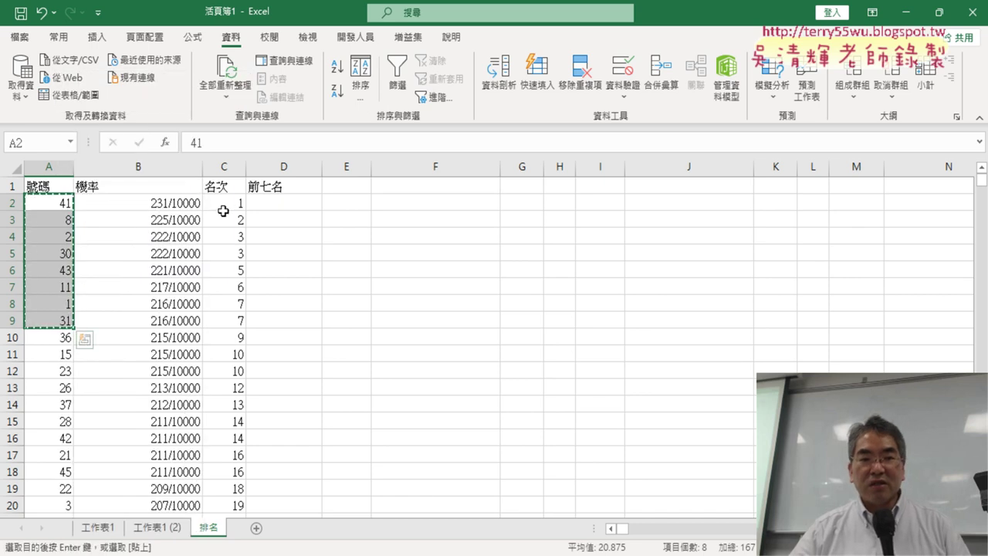
{"action": "left_click", "coordinate": [281, 204]}
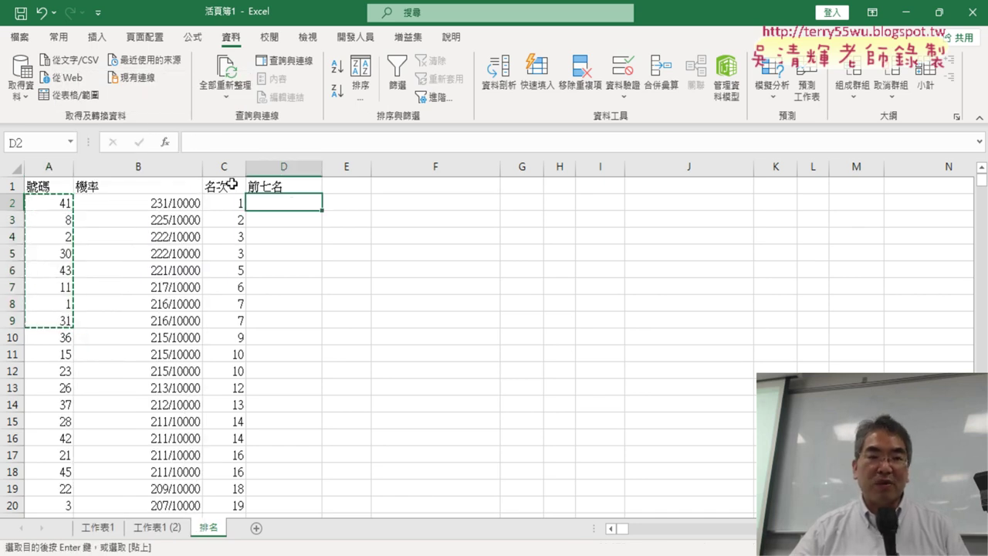
{"action": "left_click", "coordinate": [61, 188]}
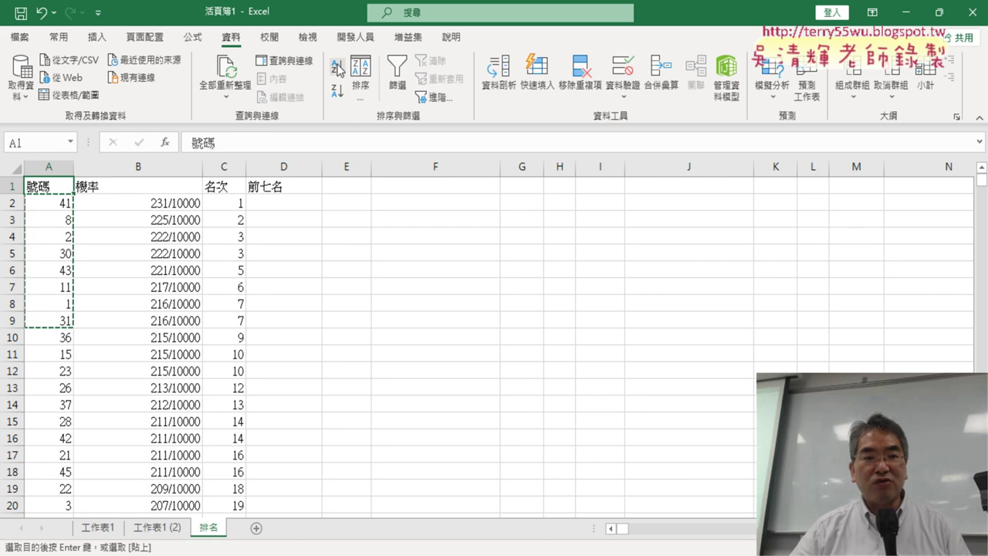
{"action": "left_click", "coordinate": [337, 68]}
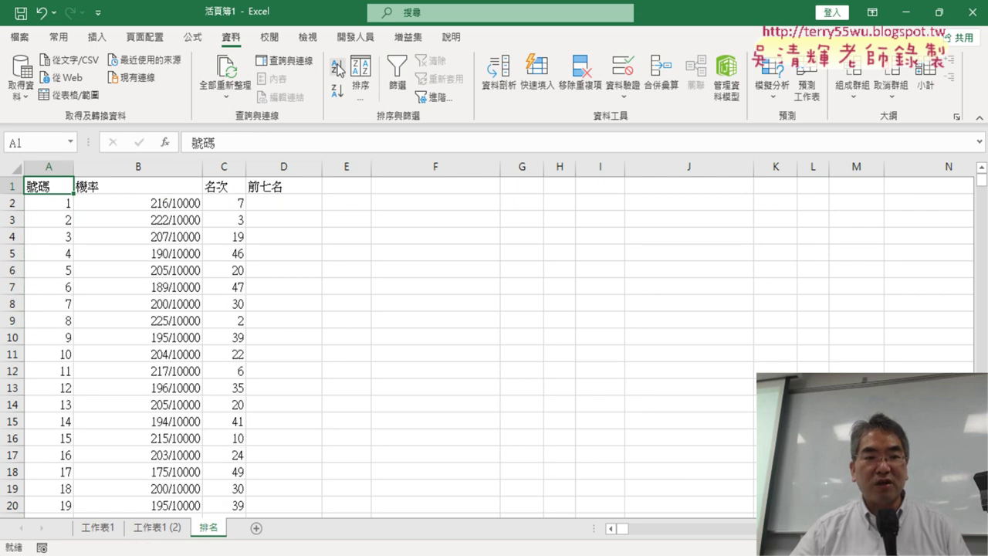
Step: Narrow the 機率 column B, then switch to the 工作表1 (2) draw sheet
{"action": "left_click", "coordinate": [301, 207]}
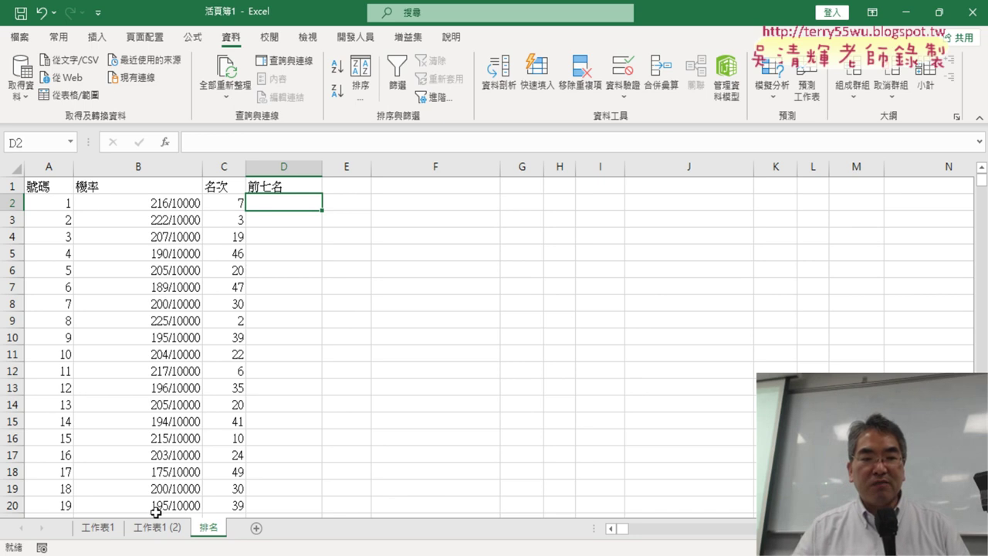
{"action": "left_click", "coordinate": [201, 167]}
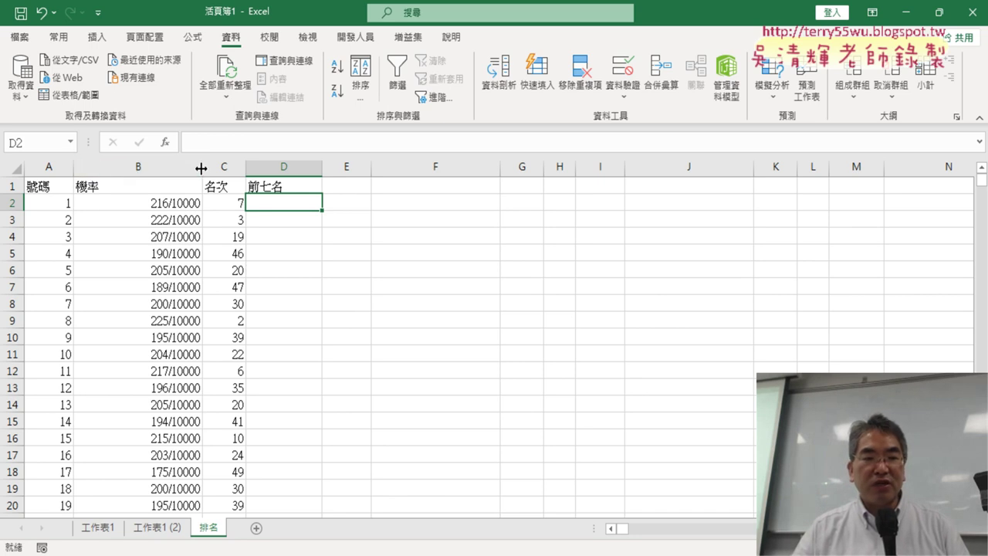
{"action": "mouse_move", "coordinate": [201, 169]}
{"action": "left_mouse_down"}
{"action": "mouse_move", "coordinate": [148, 177]}
{"action": "mouse_move", "coordinate": [184, 172]}
{"action": "left_mouse_up"}
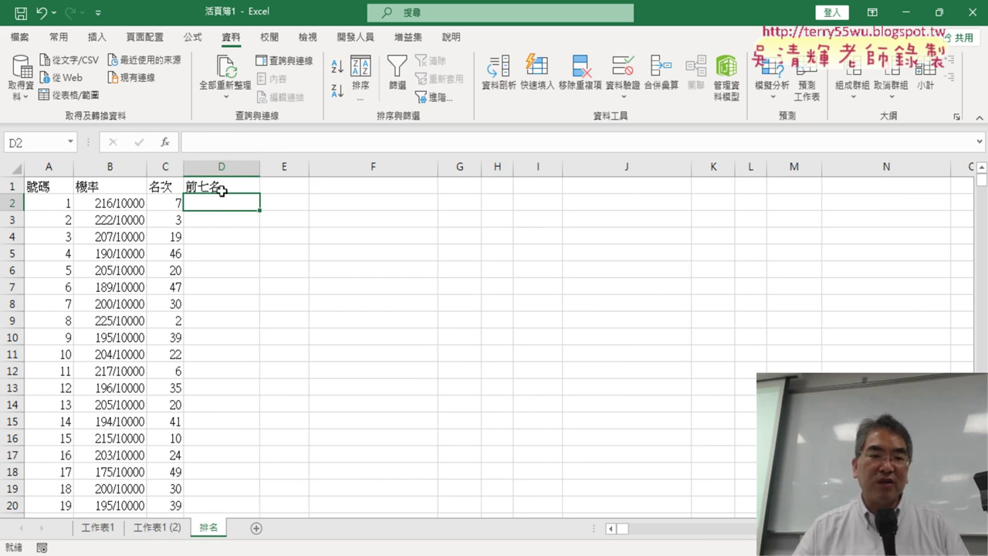
{"action": "left_click", "coordinate": [160, 527]}
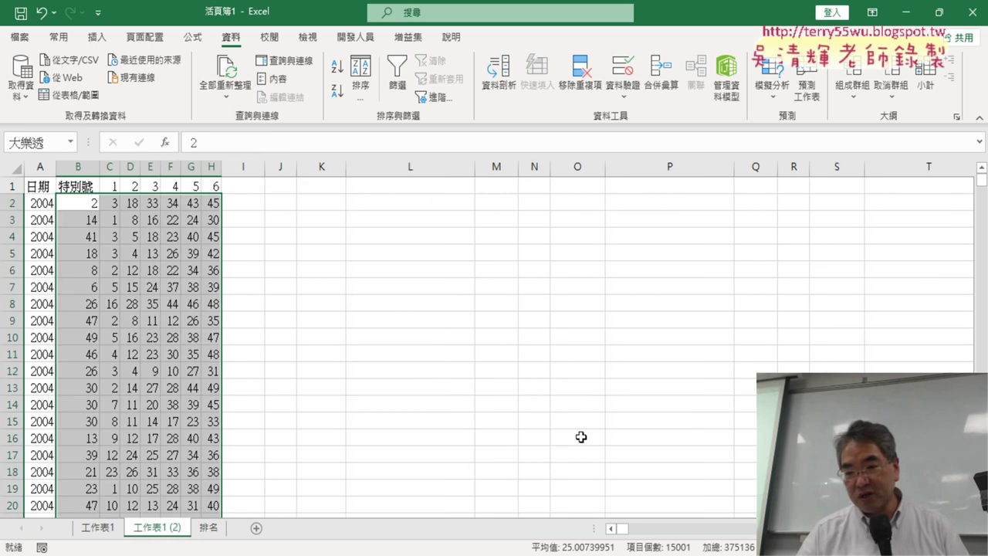